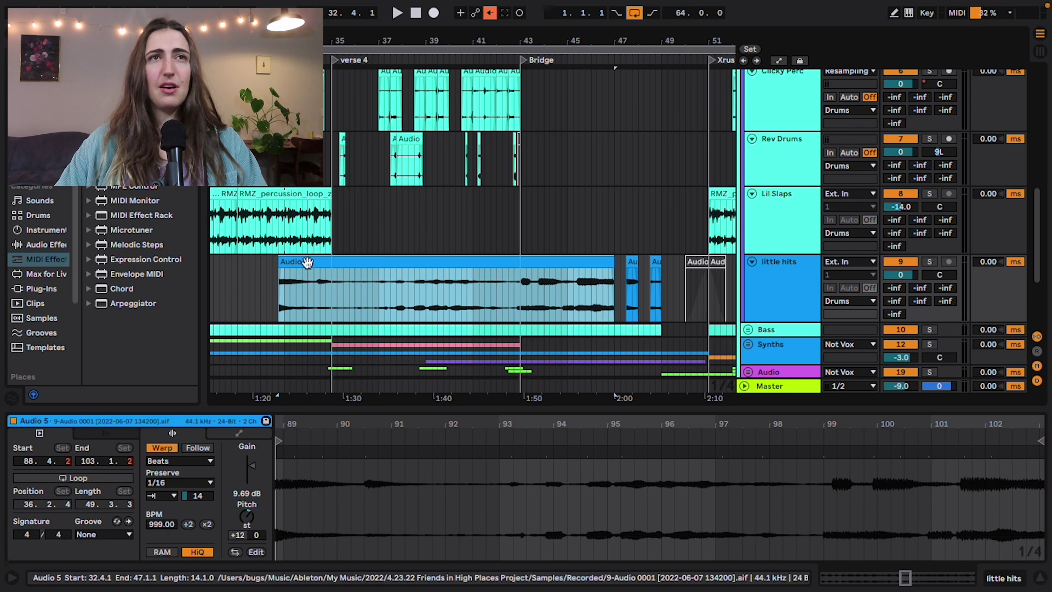
# Step: Extend the start of the Audio 5 clip back to bar 31.1.1 and audition the little hits track in solo
pyautogui.moveTo(279, 263); pyautogui.dragTo(239, 263)
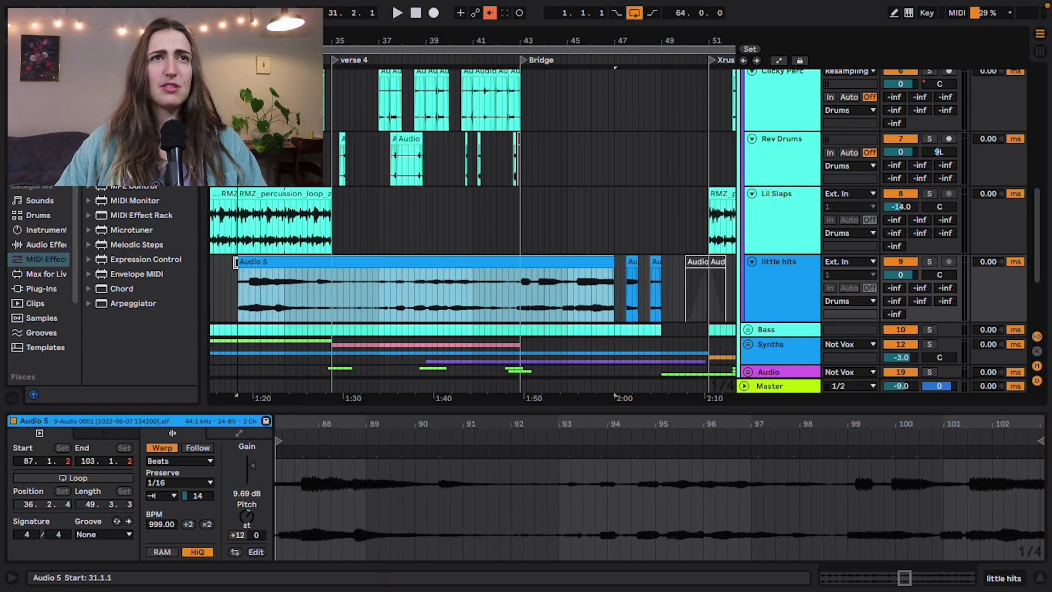
pyautogui.click(929, 262)
pyautogui.press('space')
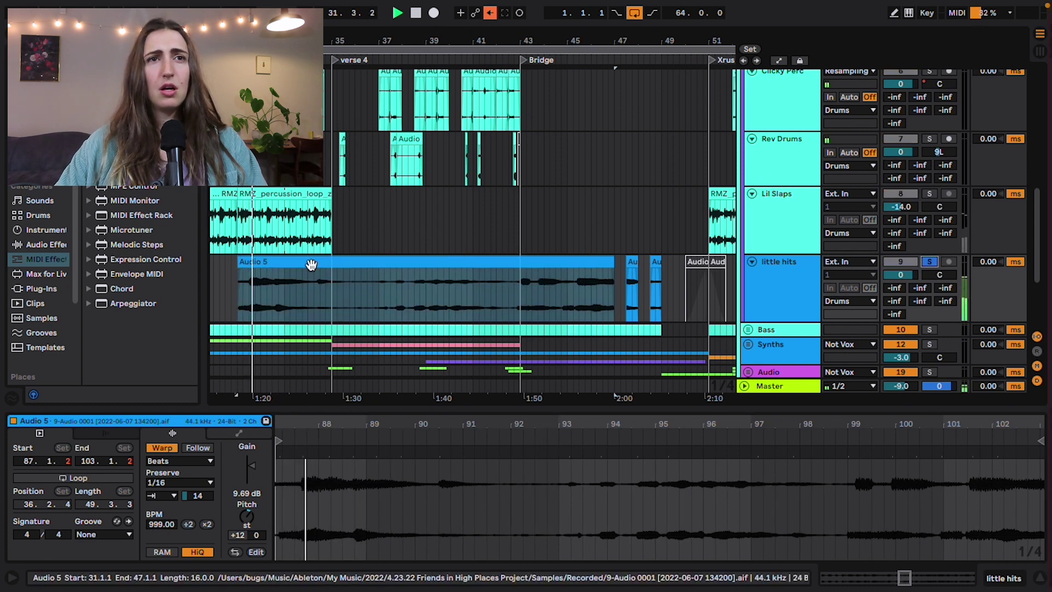
pyautogui.press('space')
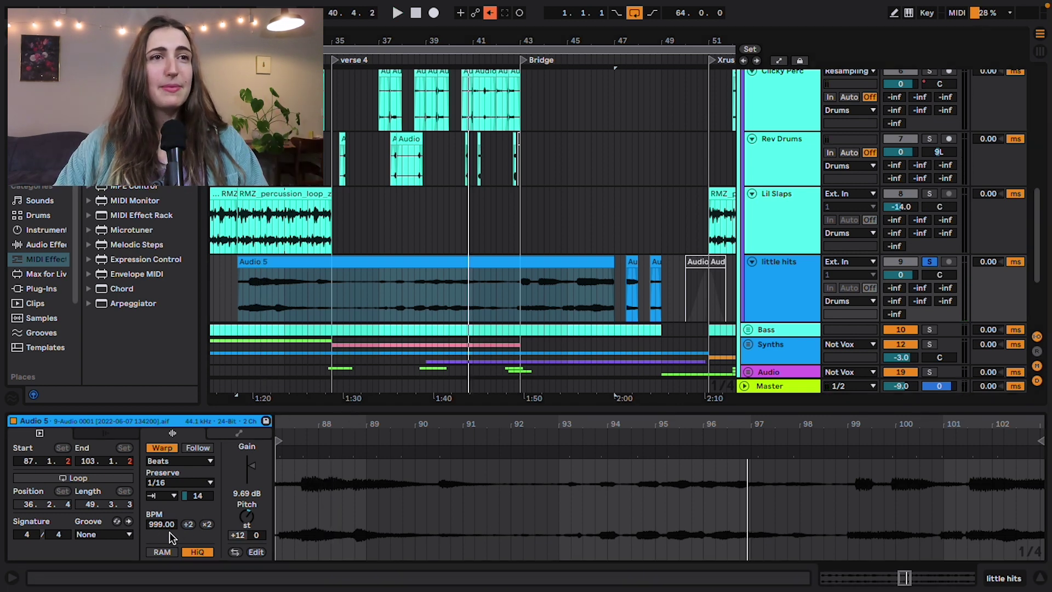
# Step: Halve the Audio 5 clip's tempo three times, down to 124.88 BPM, and audition the sped-up clip
pyautogui.click(207, 524)
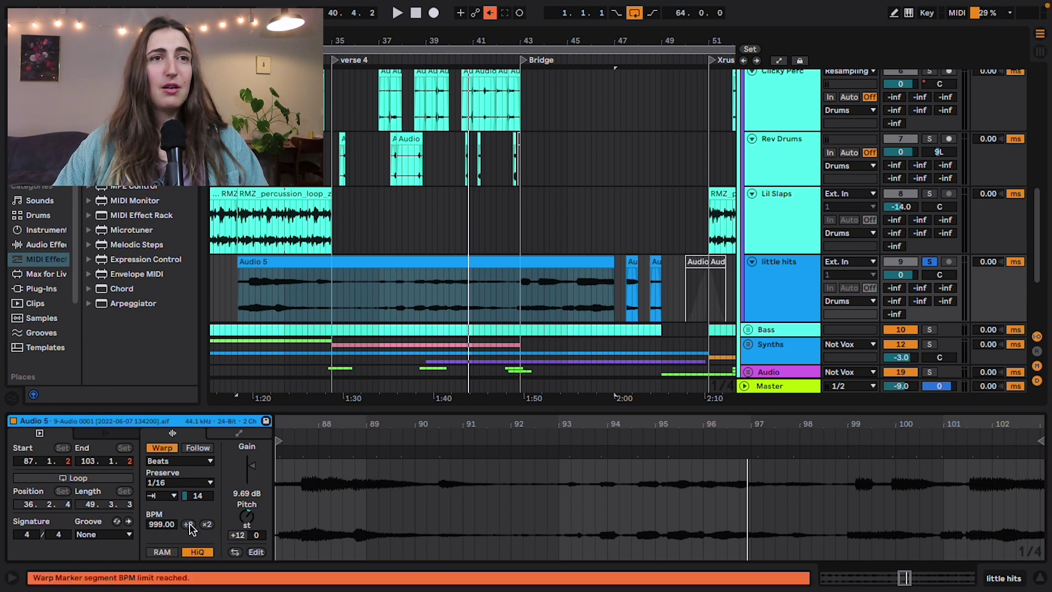
pyautogui.click(189, 524)
pyautogui.click(188, 525)
pyautogui.click(189, 524)
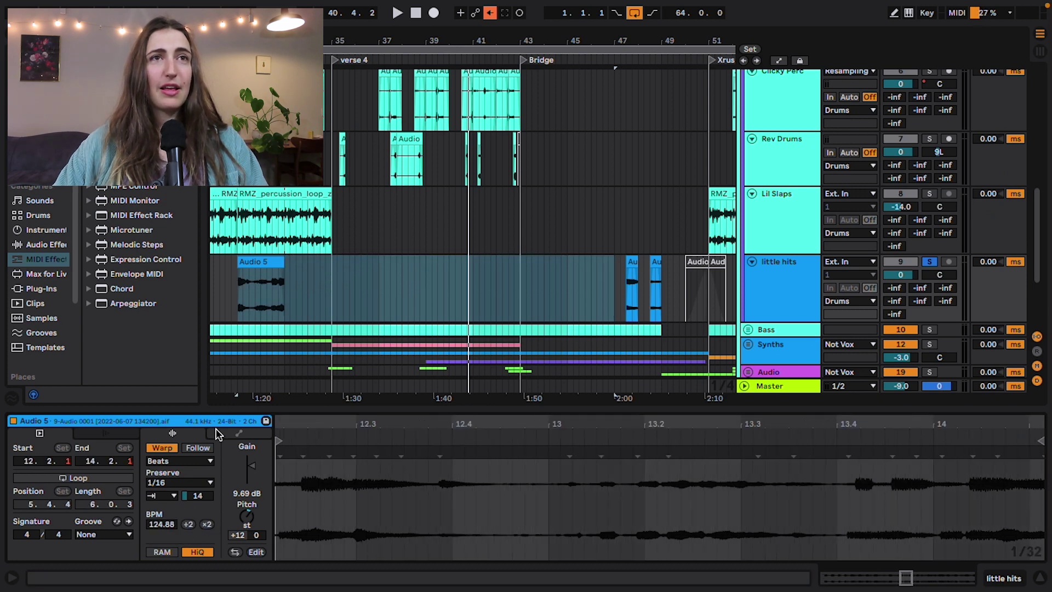
pyautogui.hscroll(-2, 243, 303)
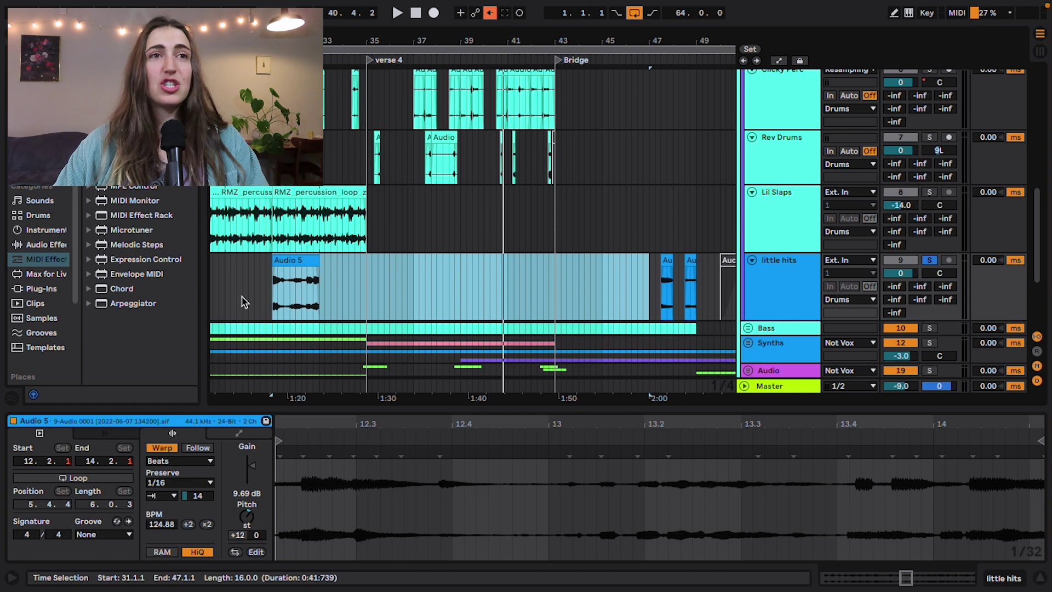
pyautogui.press('space')
pyautogui.moveTo(320, 260); pyautogui.dragTo(359, 258)
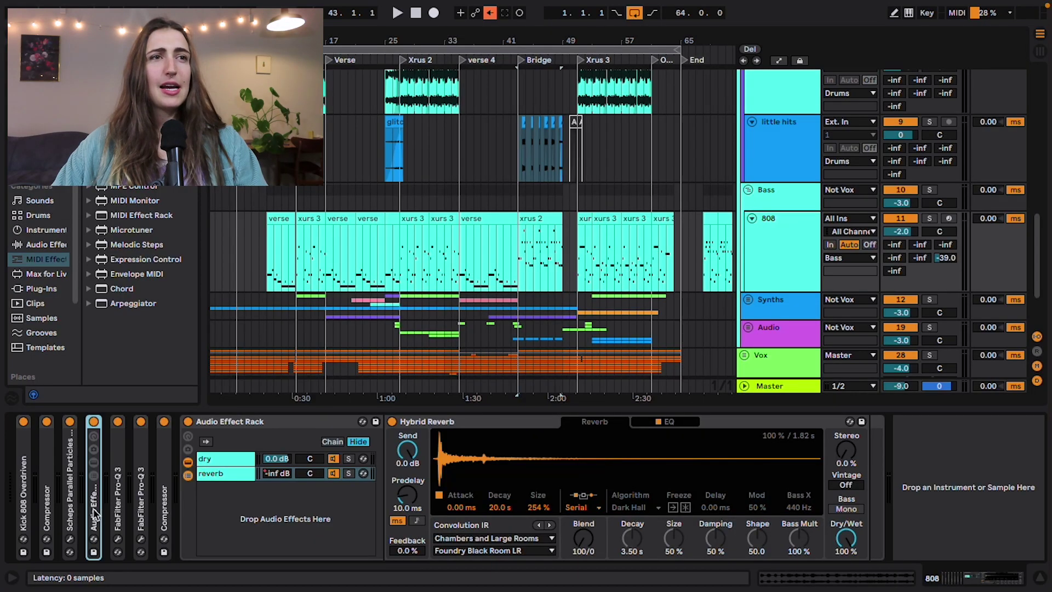
# Step: Expand the Kick 808 Overdriven sampler and the rbass/dry rack on the 808 track, and narrow the browser of kick samples
pyautogui.doubleClick(94, 515)
pyautogui.doubleClick(22, 487)
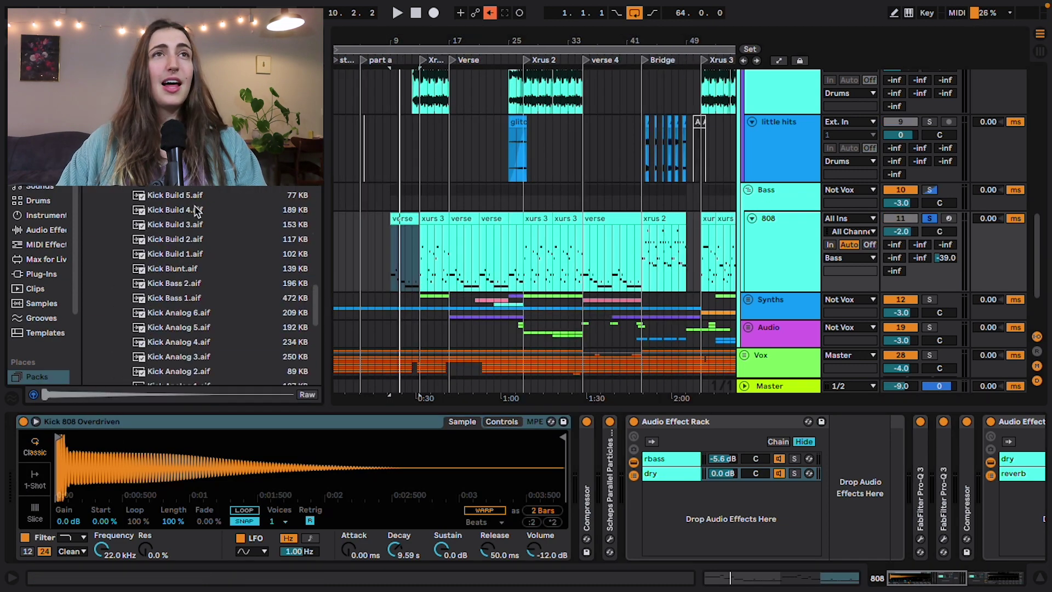
pyautogui.scroll(3, 304, 210)
pyautogui.moveTo(325, 213); pyautogui.dragTo(241, 213)
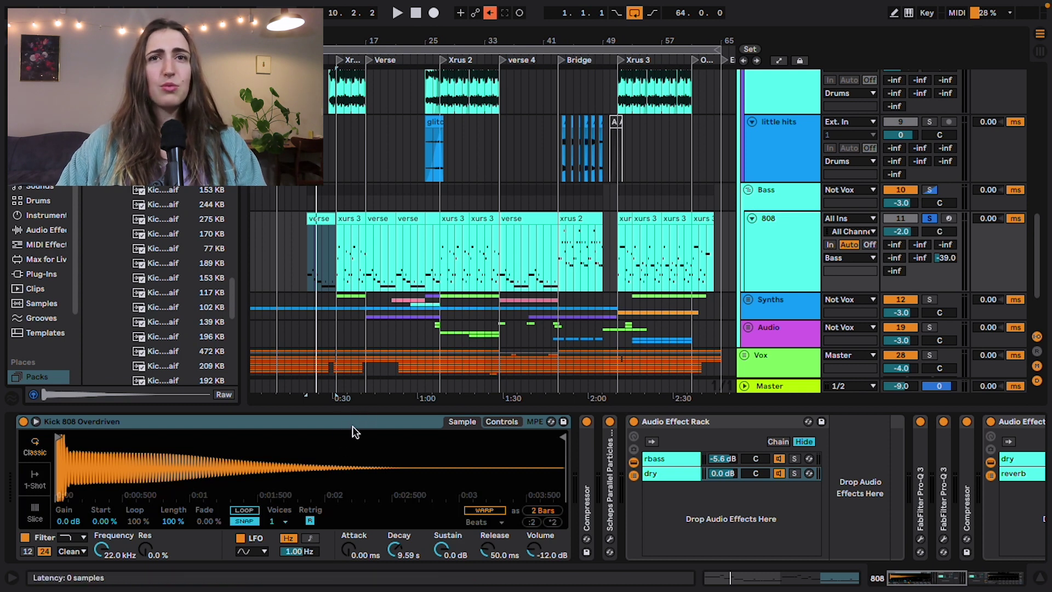
# Step: Expand the 808 track's kick-sidechained Compressor and play the first verse clip to observe its gain reduction
pyautogui.doubleClick(584, 475)
pyautogui.hscroll(7, 586, 479)
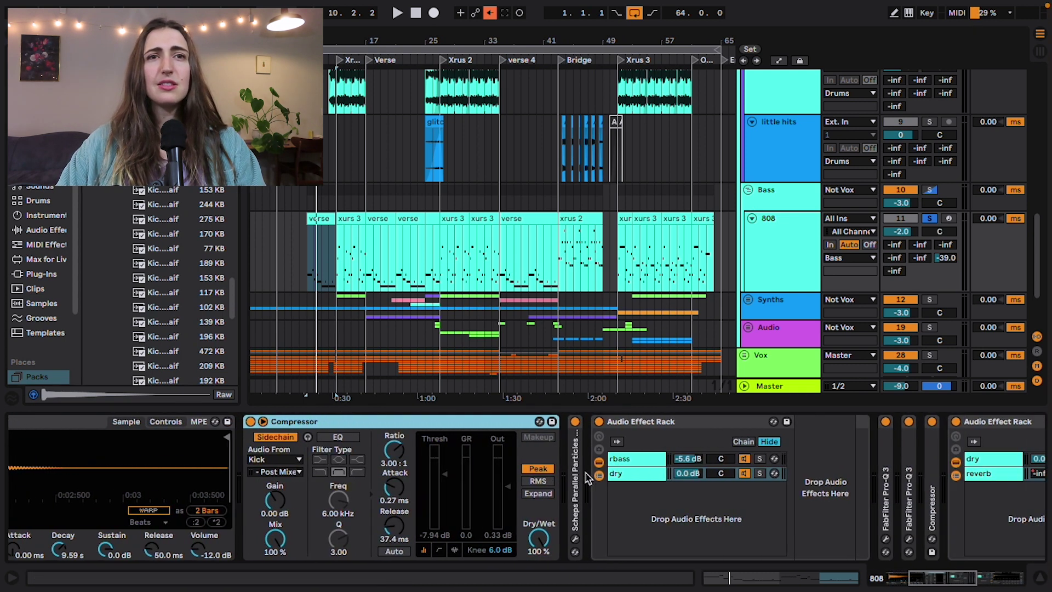
pyautogui.press('space')
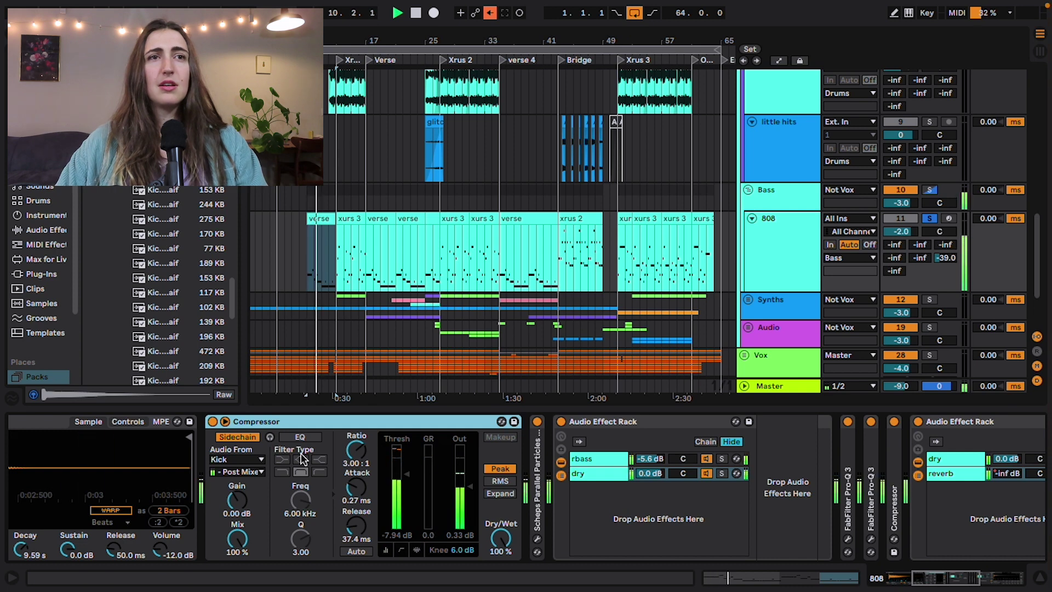
# Step: Open Scheps Parallel Particles on the 808 track and compare the bass with the plug-in bypassed and enabled
pyautogui.doubleClick(540, 466)
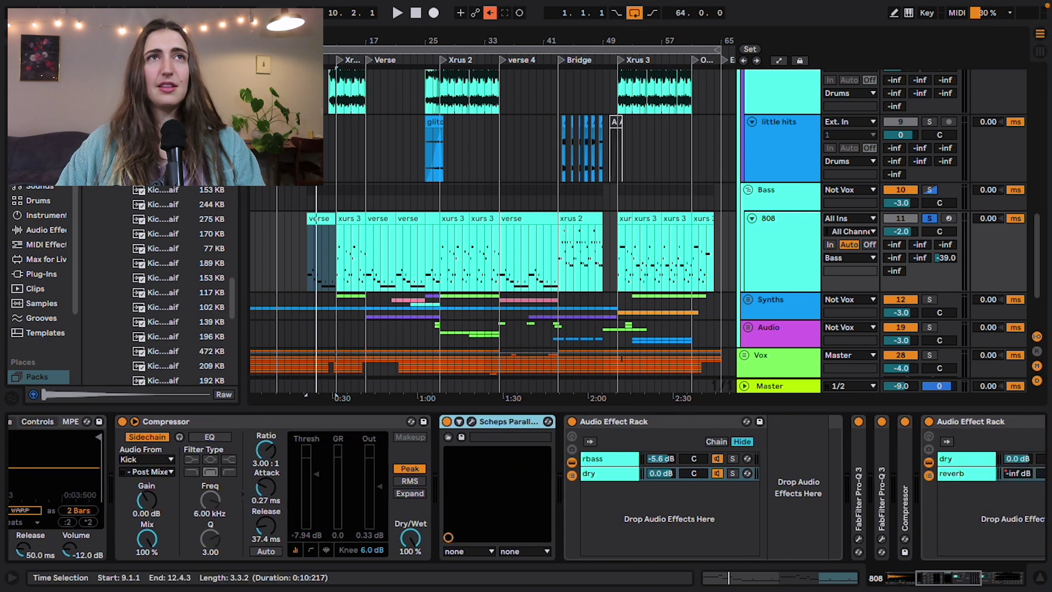
pyautogui.moveTo(496, 49); pyautogui.dragTo(419, 34)
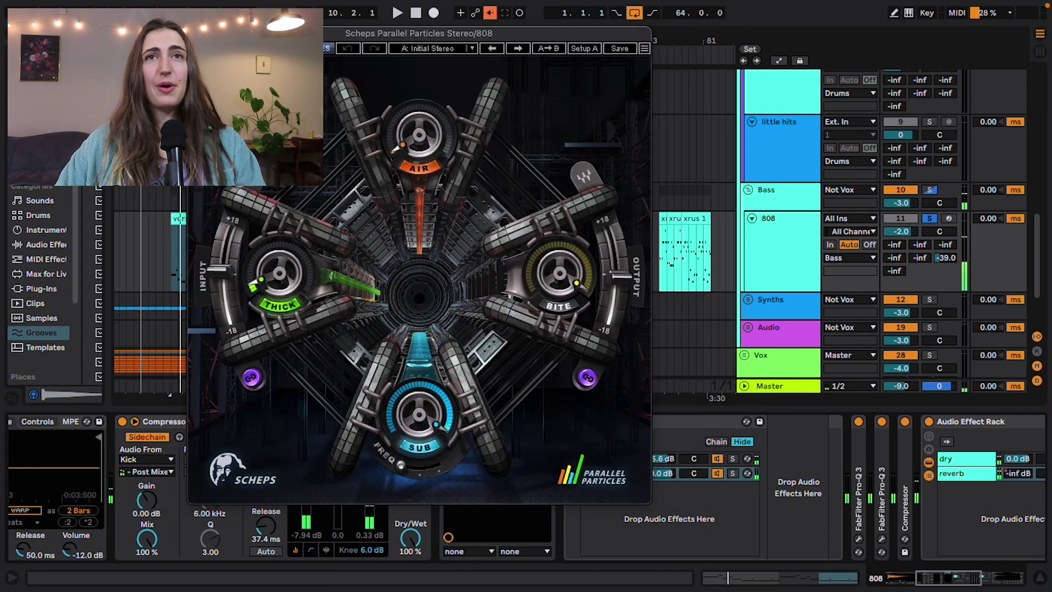
pyautogui.click(447, 422)
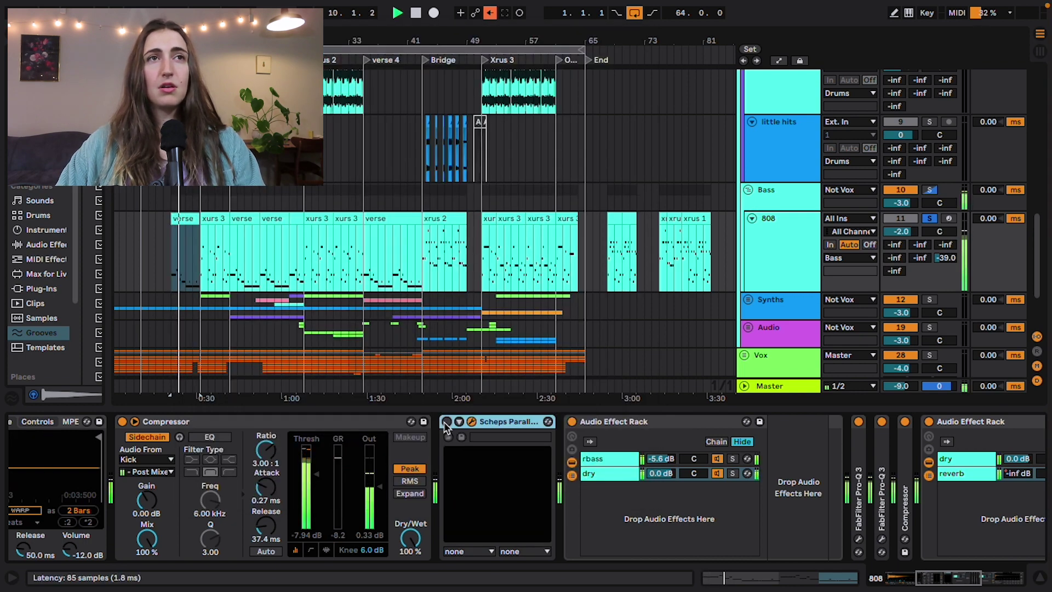
pyautogui.click(446, 423)
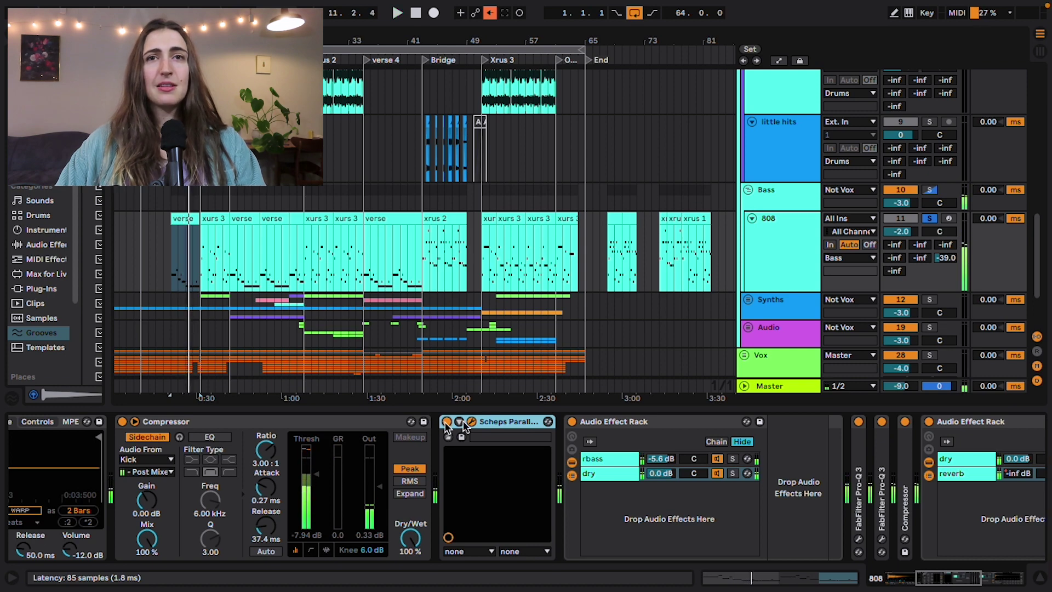
# Step: Show the rbass chain of the 808's effect rack with its RBass Mono plug-in, and collapse that plug-in
pyautogui.hscroll(5, 490, 465)
pyautogui.click(452, 465)
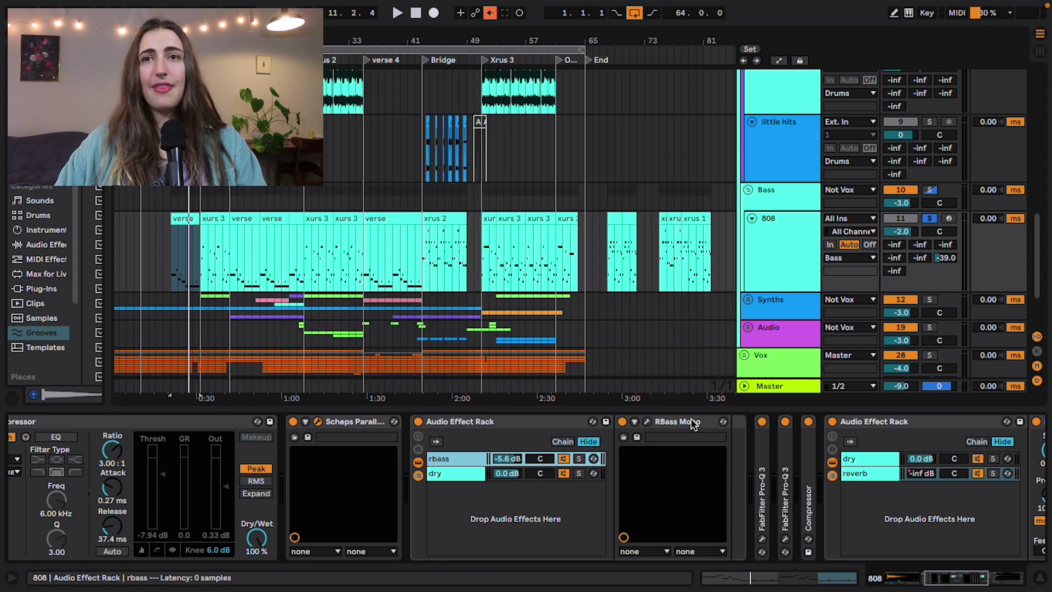
pyautogui.doubleClick(691, 421)
pyautogui.hscroll(4, 682, 430)
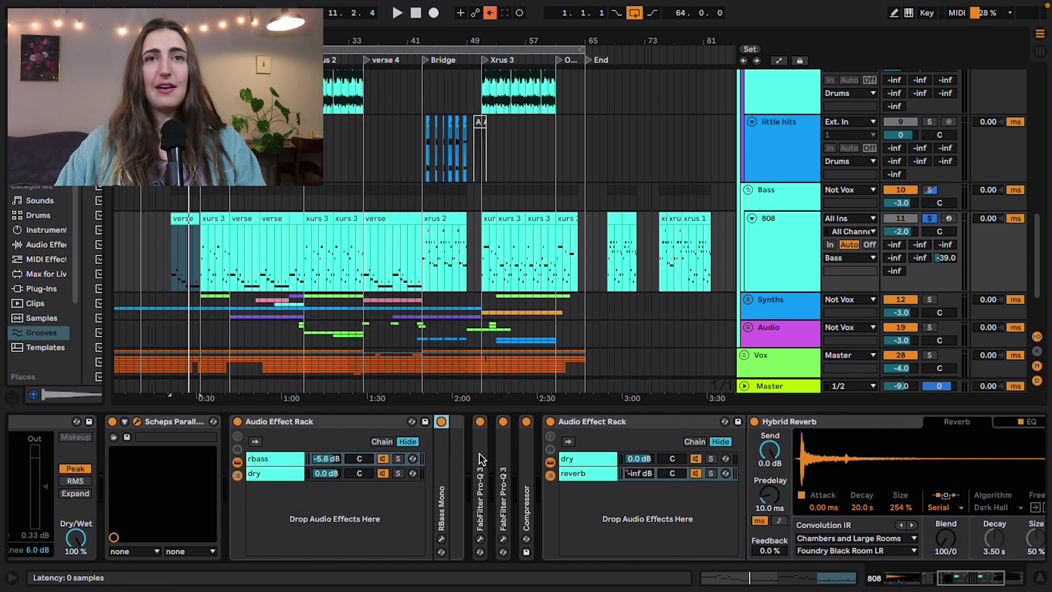
# Step: Look through the first FabFilter Pro-Q 3 and the second Compressor in the 808 track's device chain
pyautogui.doubleClick(480, 459)
pyautogui.doubleClick(524, 421)
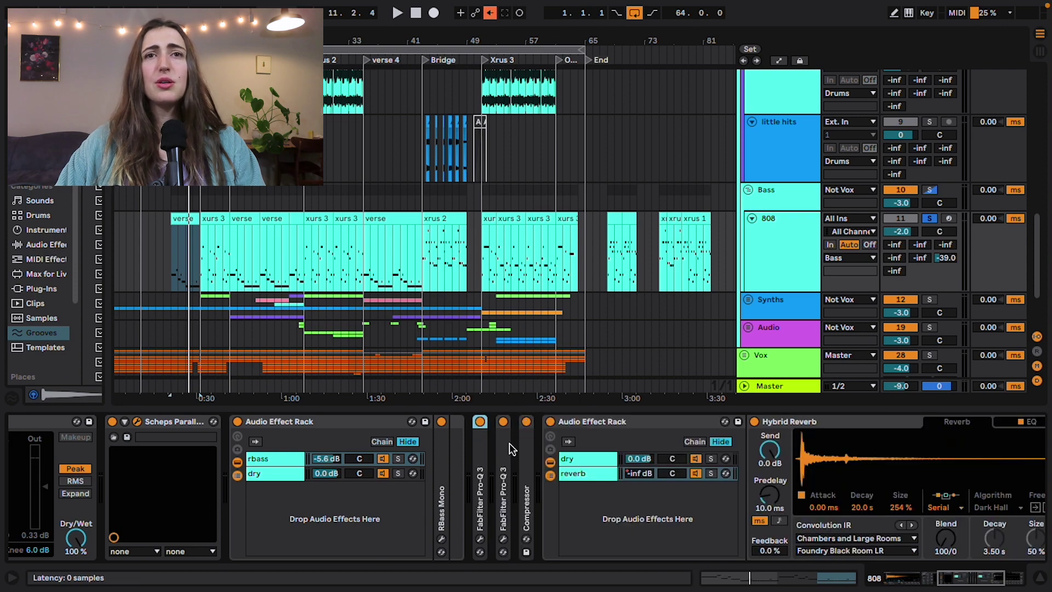
pyautogui.doubleClick(525, 464)
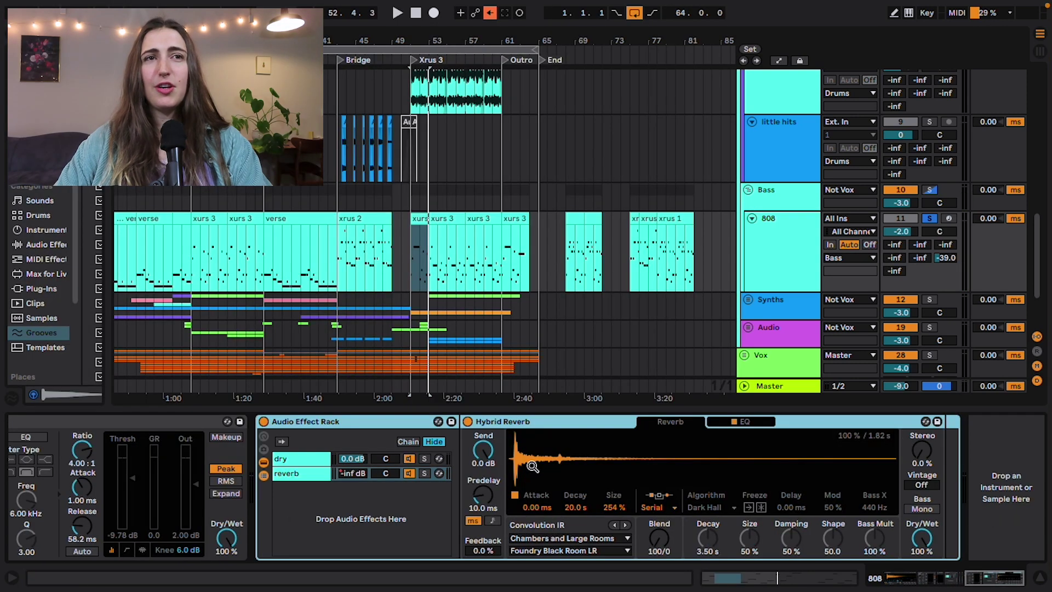
# Step: Show the reverb chain's volume automation on the 808 track and play the outro from bar 62.3.1
pyautogui.rightClick(349, 479)
pyautogui.click(383, 241)
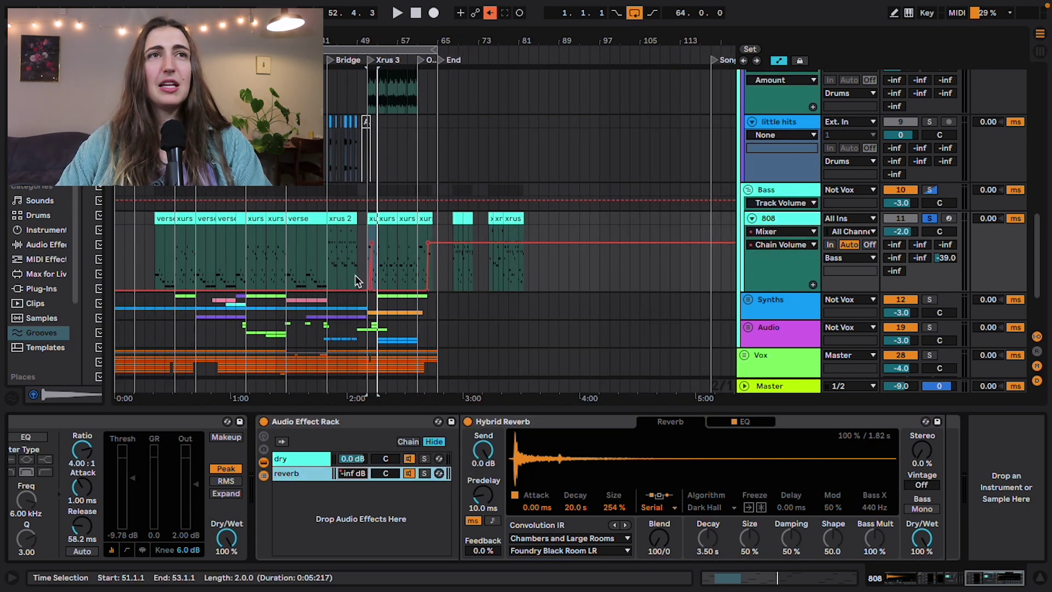
pyautogui.click(441, 239)
pyautogui.click(444, 238)
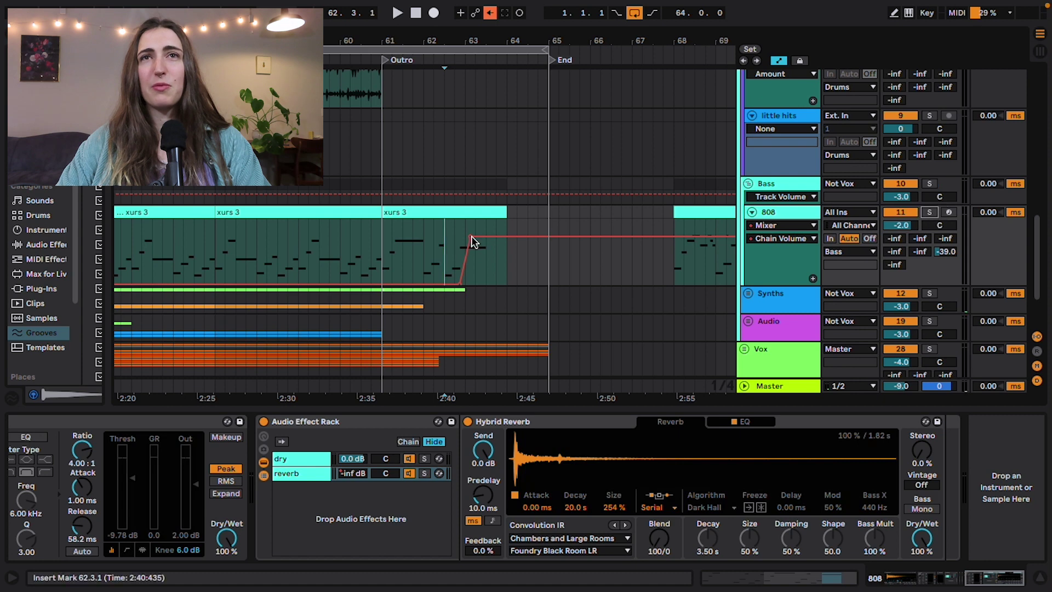
pyautogui.press('space')
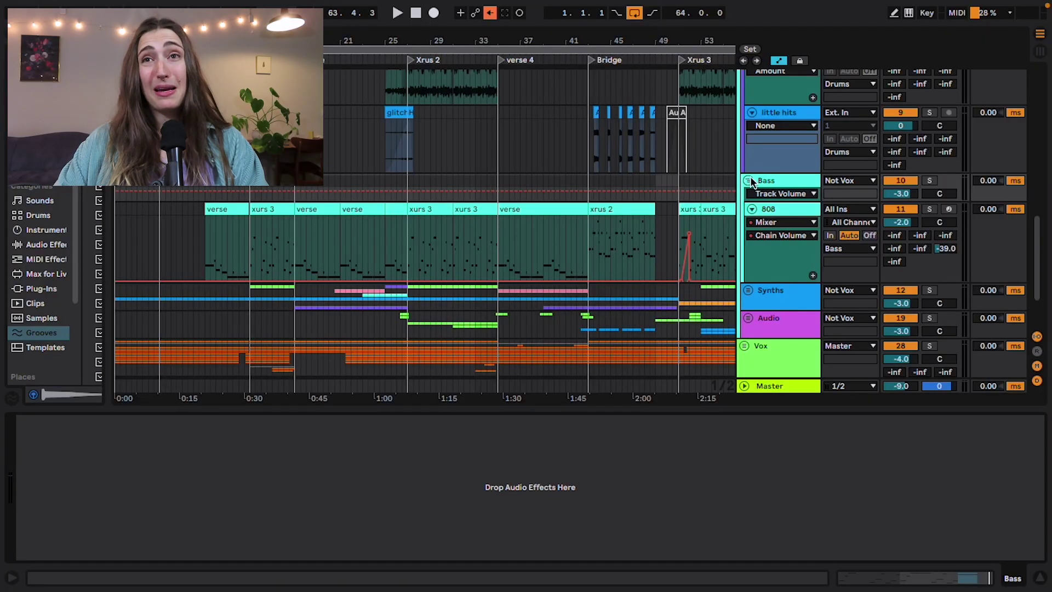
# Step: Fold the Bass group and unfold the Synths group to show its tracks
pyautogui.click(748, 180)
pyautogui.click(746, 200)
pyautogui.scroll(-2, 574, 237)
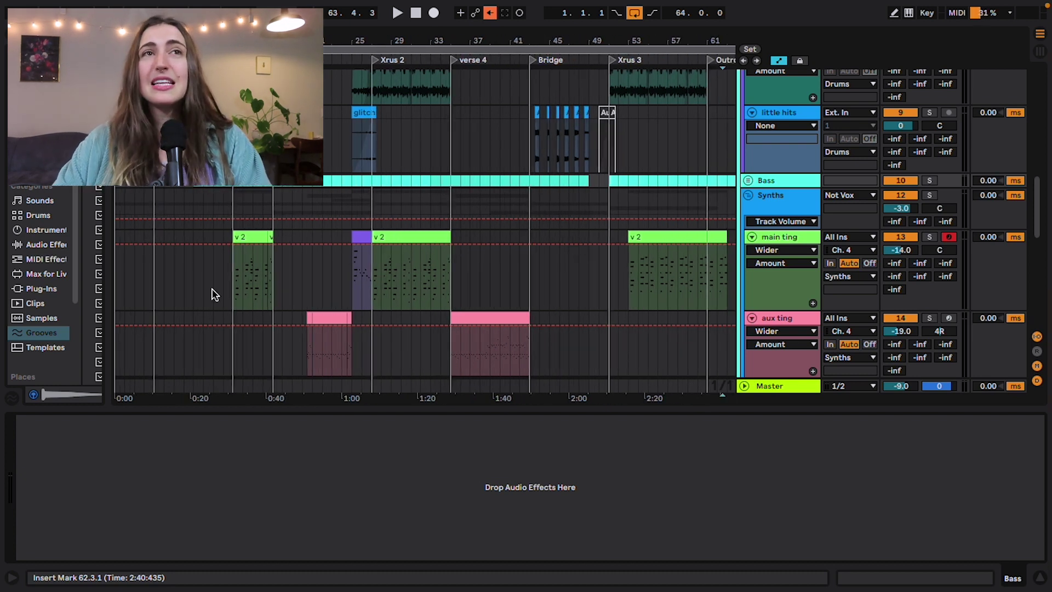
# Step: Solo the main ting track and play its first v 2 clip from bar 13
pyautogui.click(242, 236)
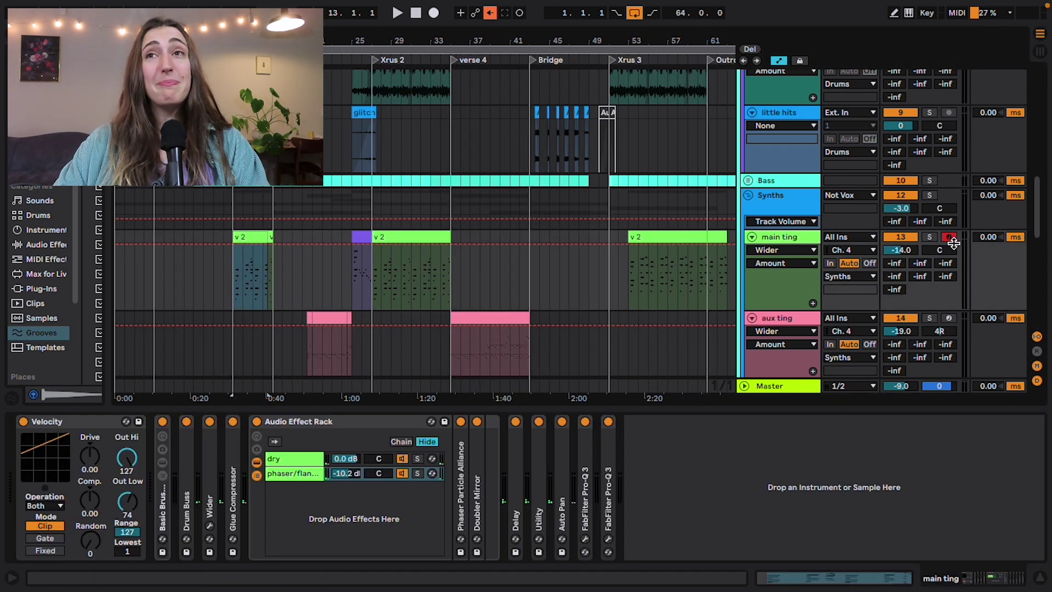
pyautogui.click(930, 236)
pyautogui.scroll(5, 218, 212)
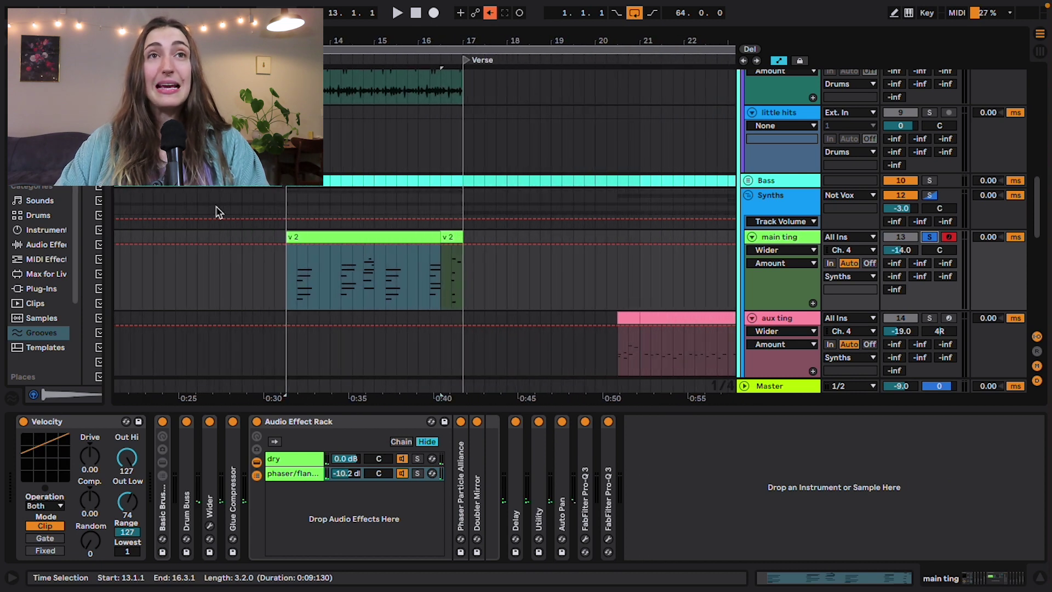
pyautogui.click(929, 236)
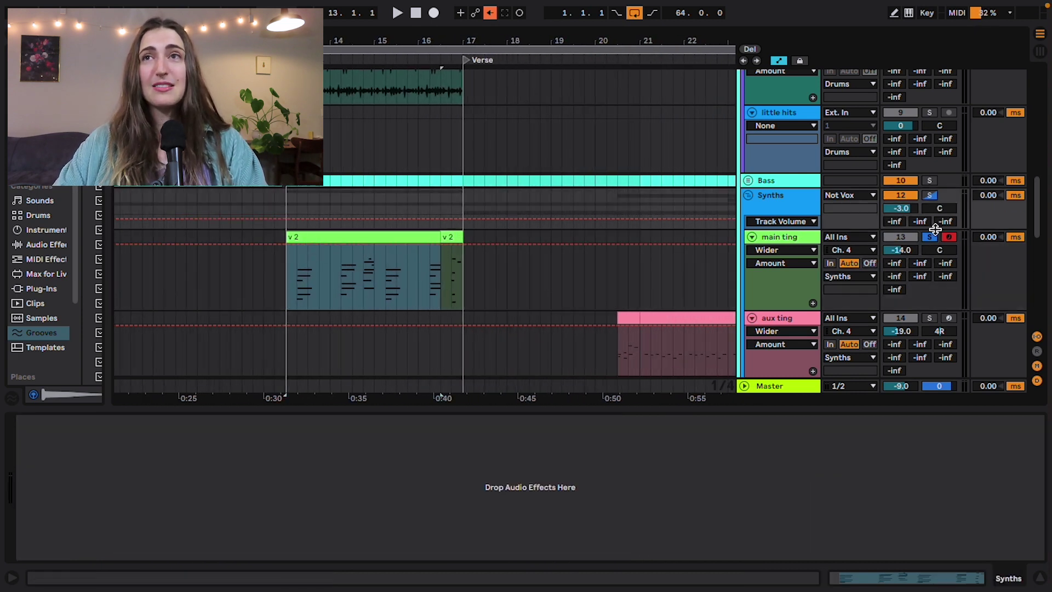
pyautogui.press('space')
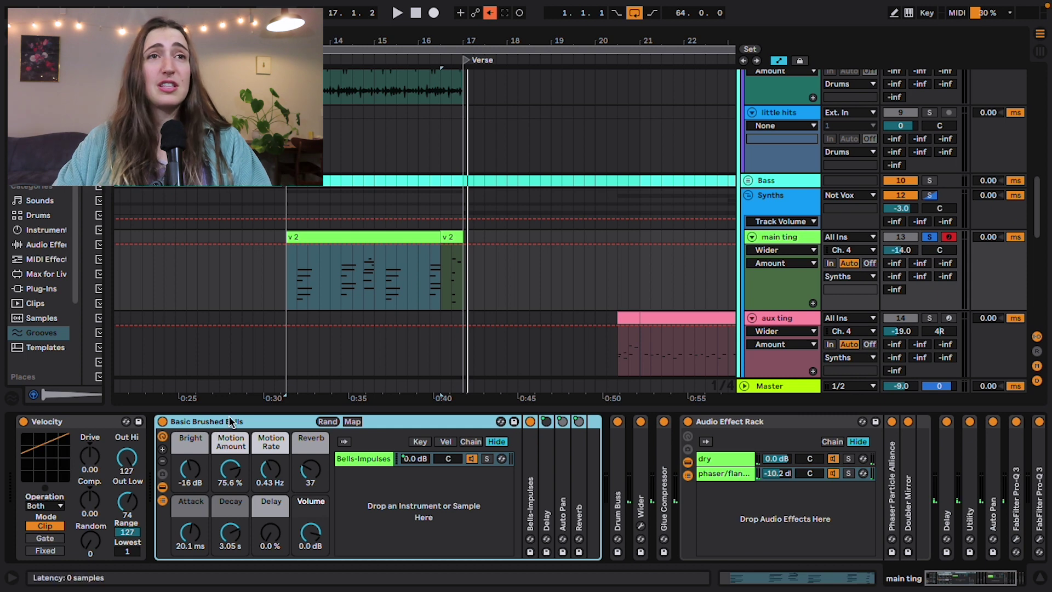
# Step: Collapse Basic Brushed Bells on main ting, look at the effects after it, and view the Wider plug-in's window
pyautogui.doubleClick(229, 422)
pyautogui.doubleClick(188, 452)
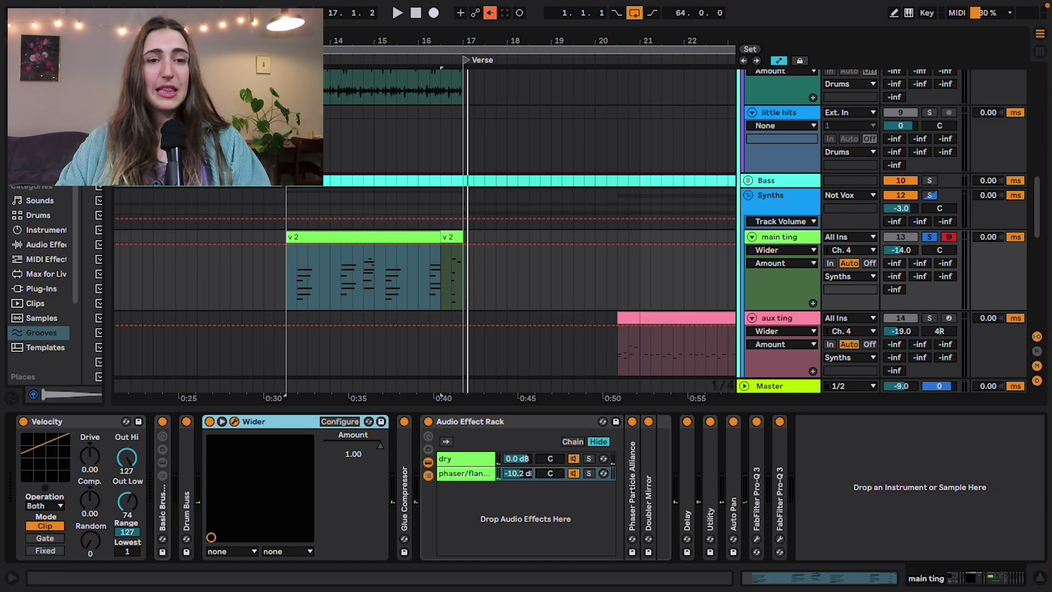
pyautogui.press('super+alt+p')
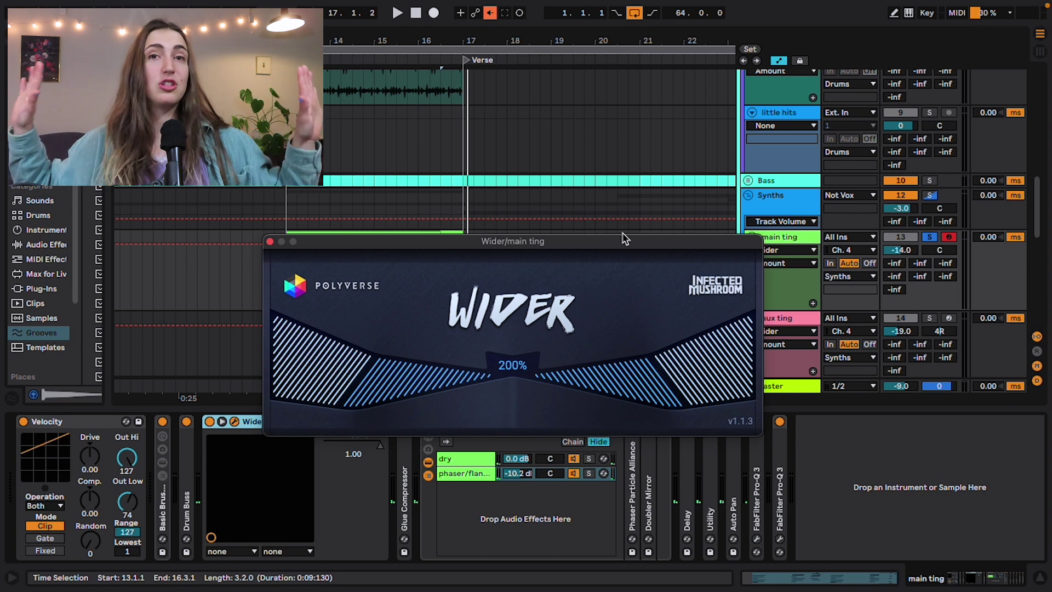
pyautogui.click(270, 242)
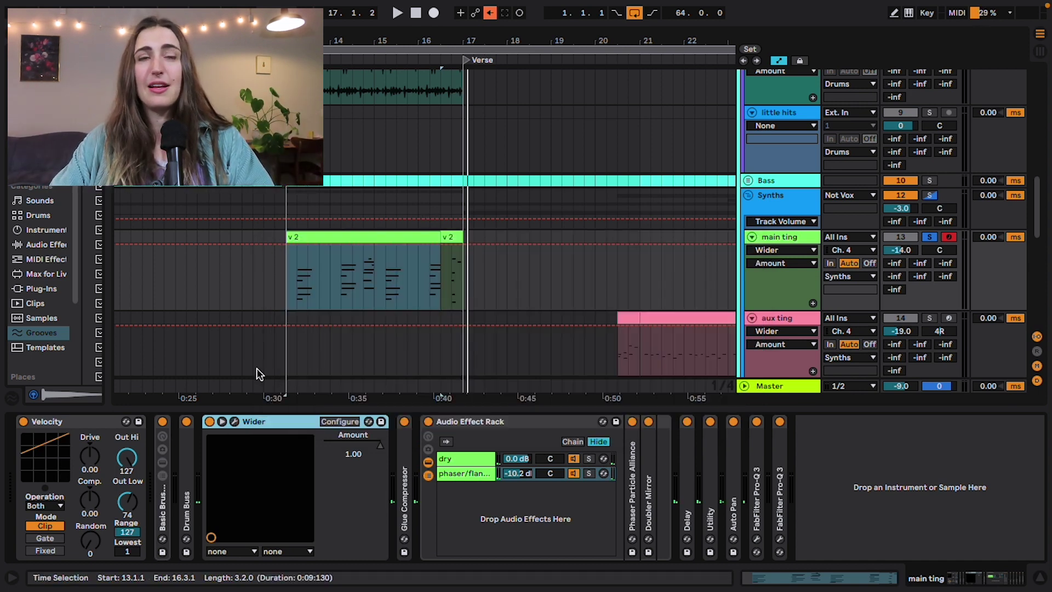
# Step: Solo the phaser chain in main ting's effect rack, play from bar 13.2.1, and inspect Phaser Particle Alliance and Auto Pan
pyautogui.click(489, 475)
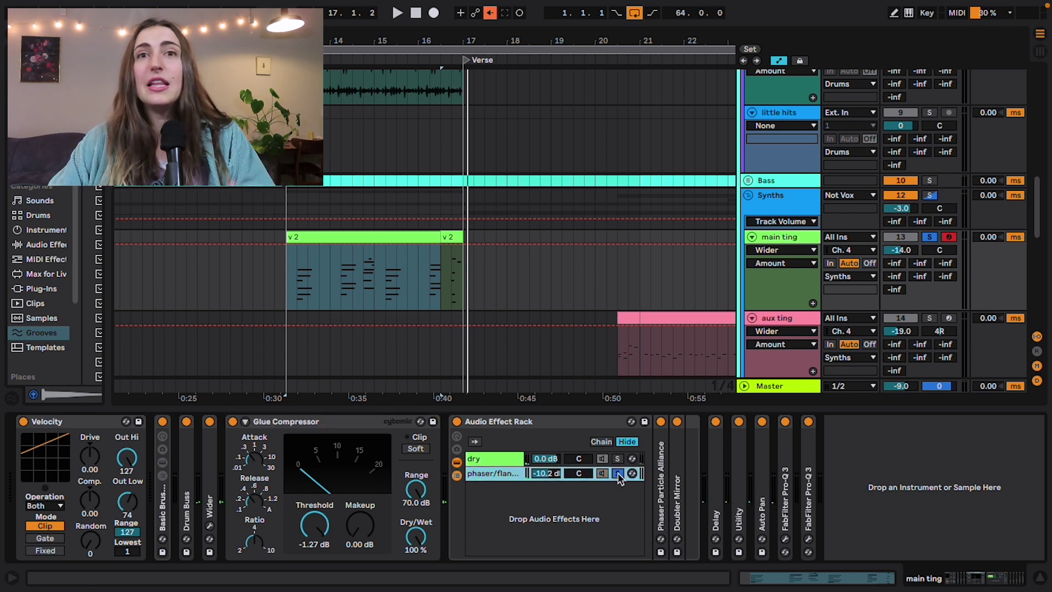
pyautogui.click(300, 272)
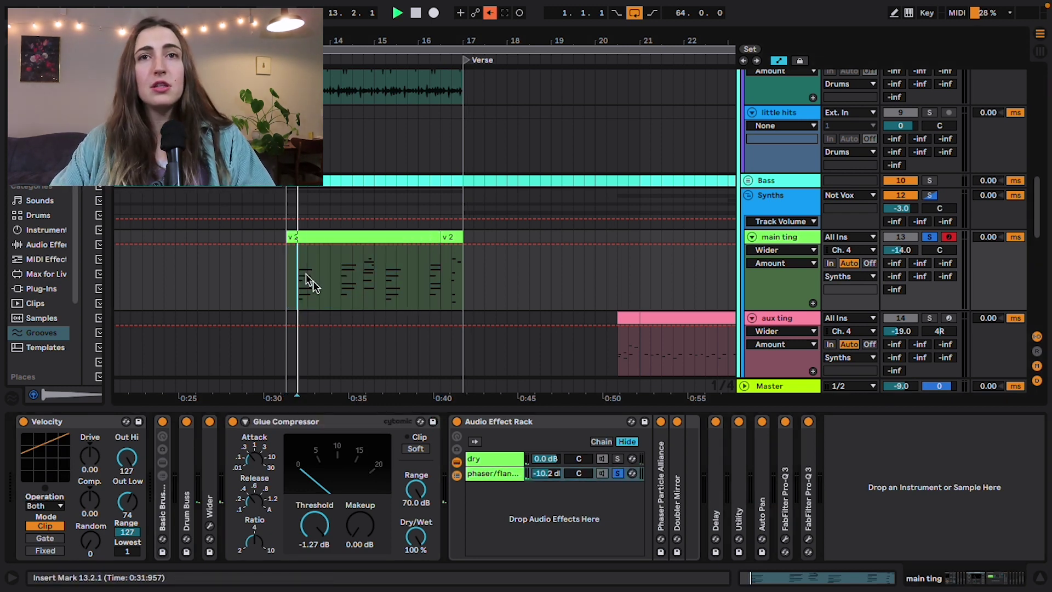
pyautogui.doubleClick(660, 484)
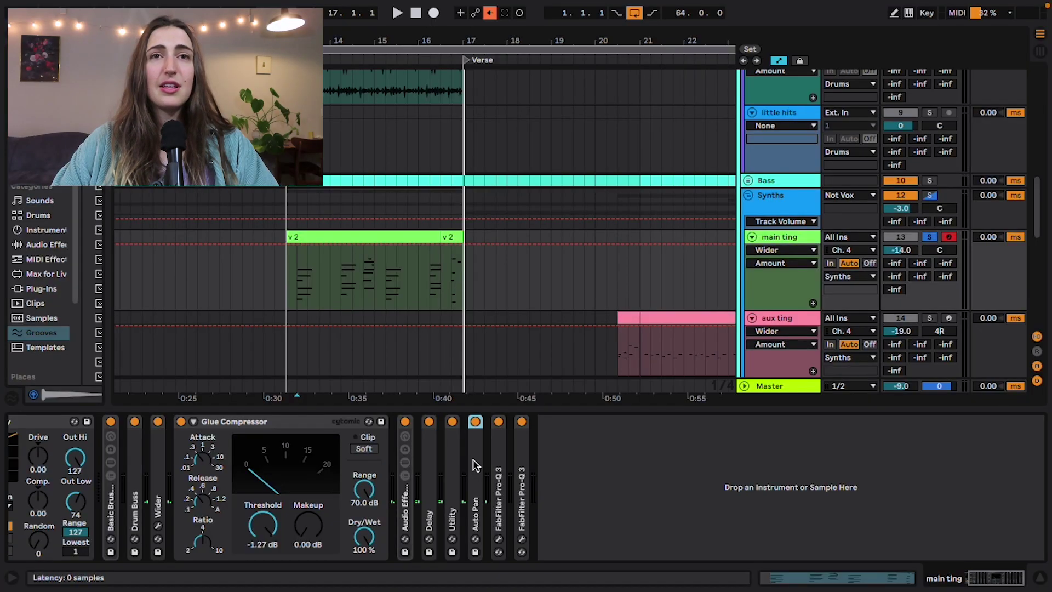
pyautogui.doubleClick(475, 465)
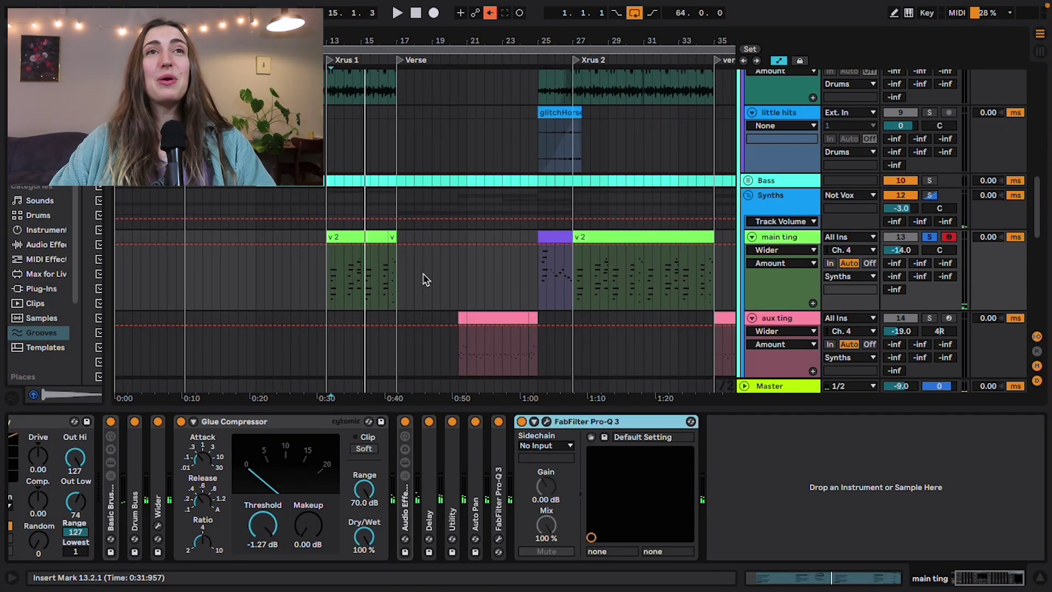
# Step: Examine the chord notes at the start of main ting's first v 2 clip in the note editor
pyautogui.click(409, 459)
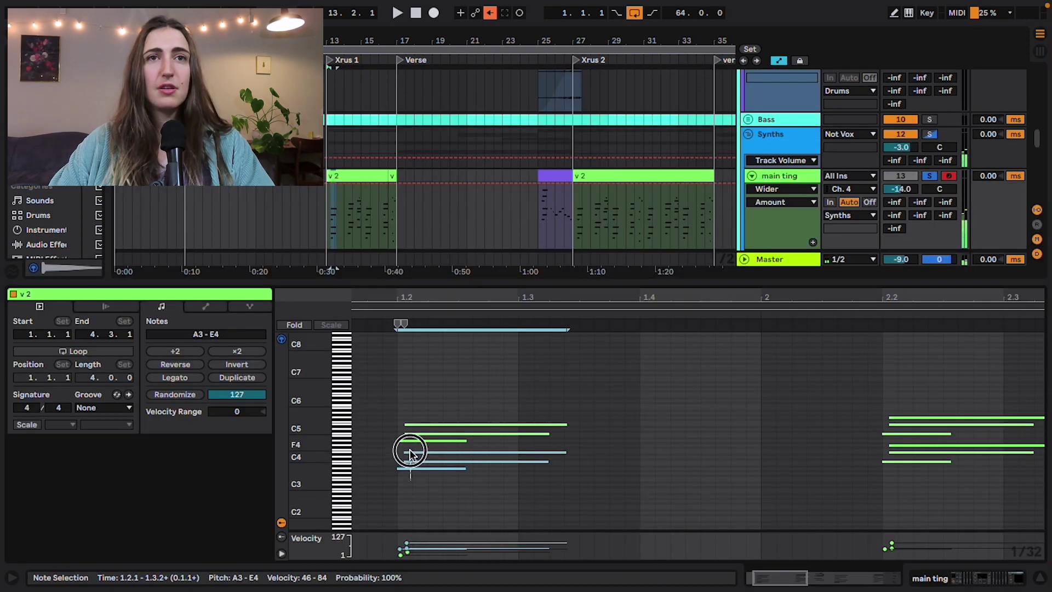
pyautogui.moveTo(409, 454); pyautogui.dragTo(415, 371)
pyautogui.scroll(-3, 416, 372)
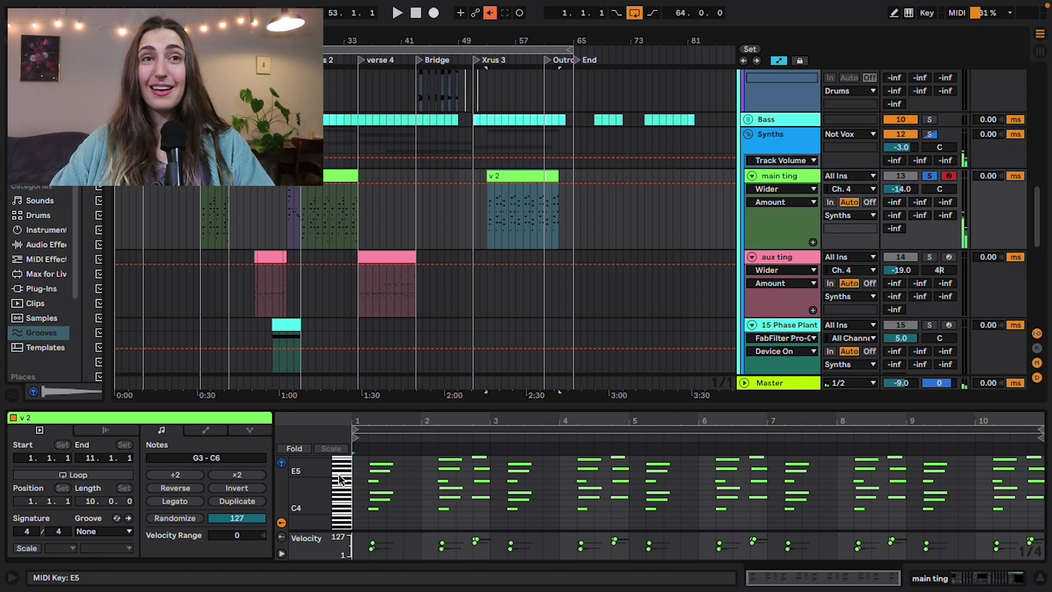
# Step: Enlarge the note editor and inspect the opening notes of main ting's v 2 clip in Xrus 3
pyautogui.moveTo(346, 414); pyautogui.dragTo(351, 295)
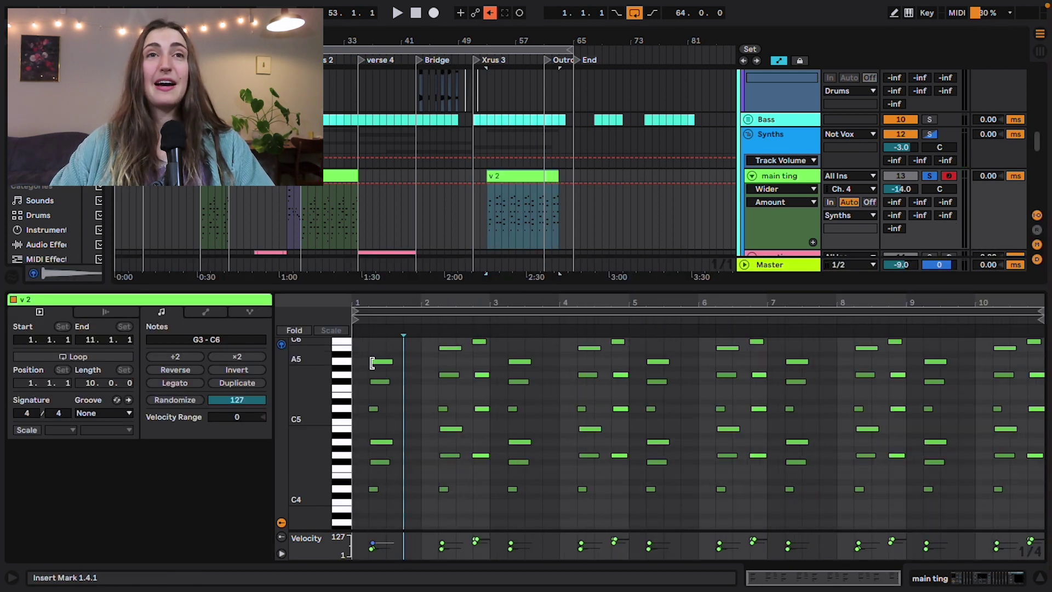
pyautogui.scroll(5, 372, 362)
pyautogui.scroll(2, 372, 367)
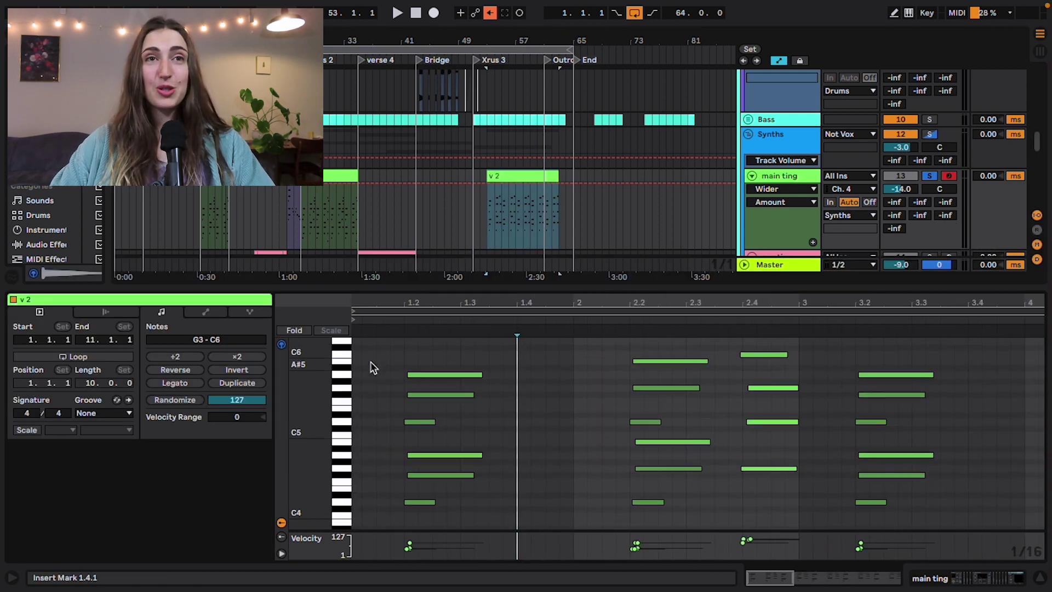
pyautogui.moveTo(418, 430); pyautogui.dragTo(419, 339)
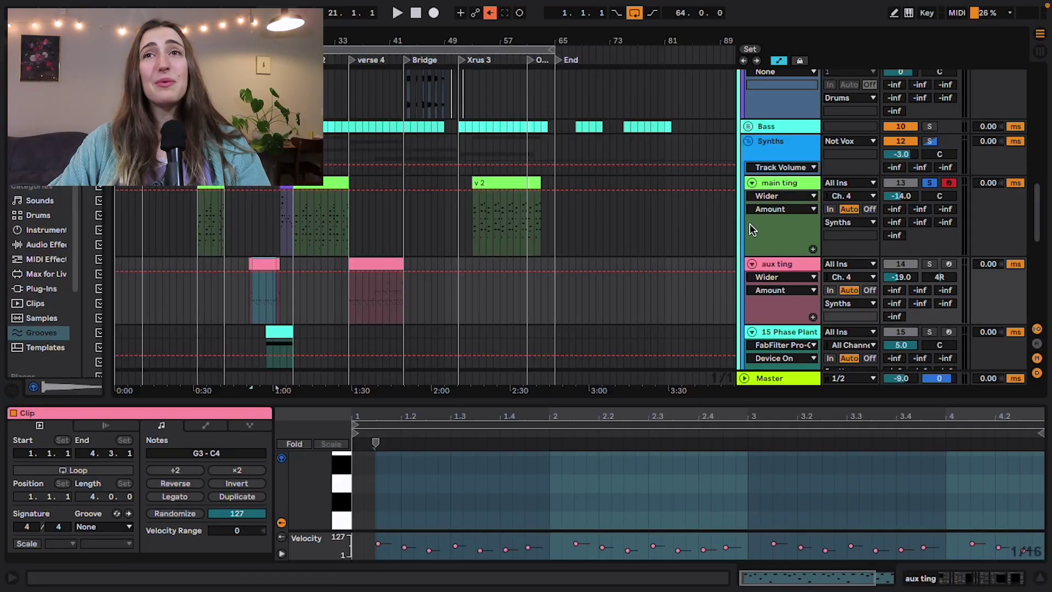
# Step: Expand Basic Brushed Bells on aux ting, view its Sloppy Delay, and play the track's first clip from bar 21
pyautogui.click(774, 264)
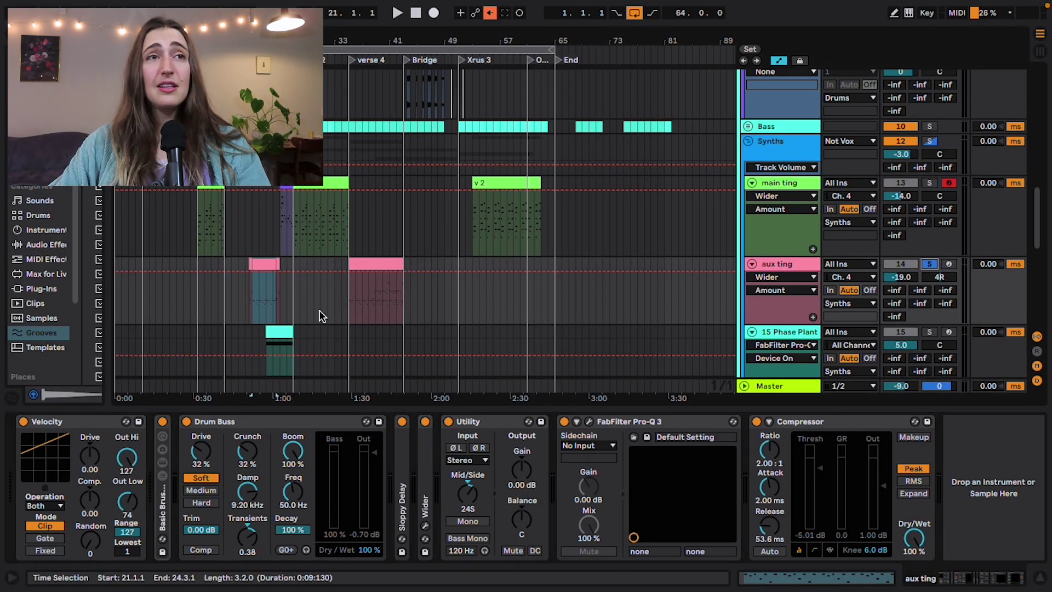
pyautogui.doubleClick(163, 515)
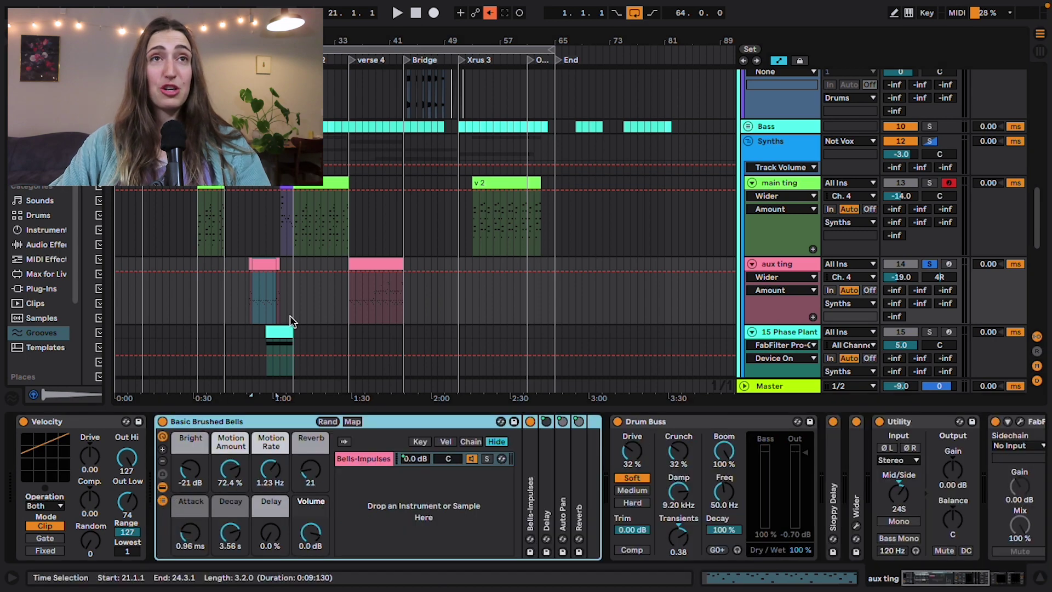
pyautogui.click(321, 219)
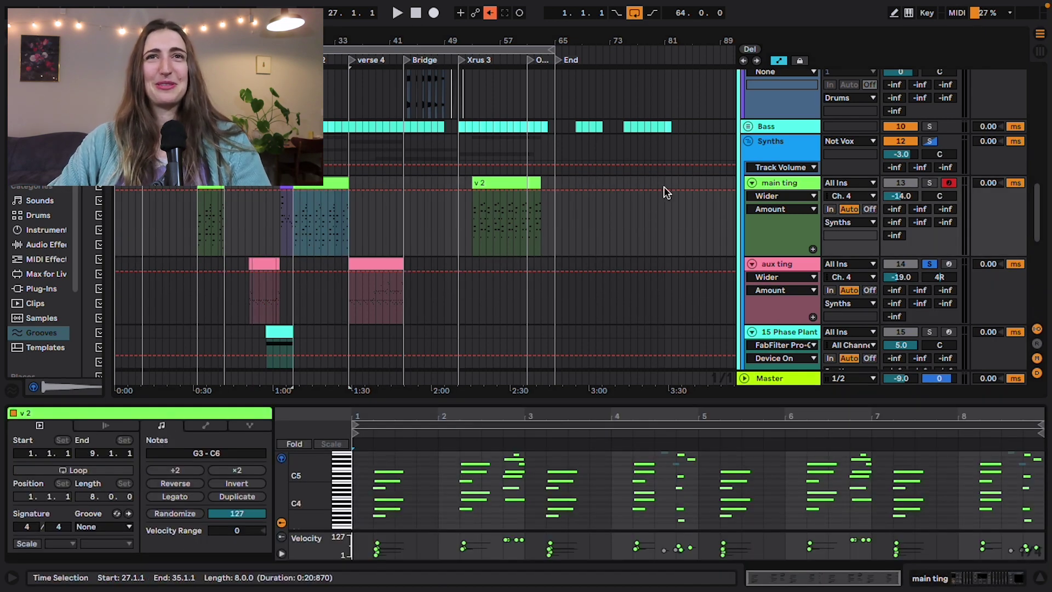
pyautogui.click(779, 265)
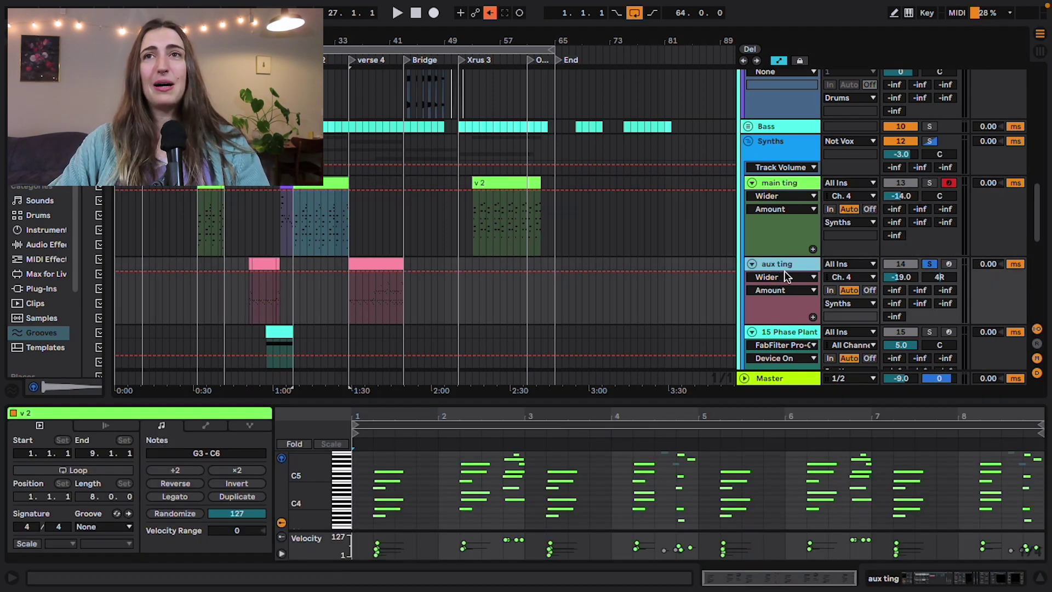
pyautogui.click(787, 265)
pyautogui.hscroll(8, 546, 440)
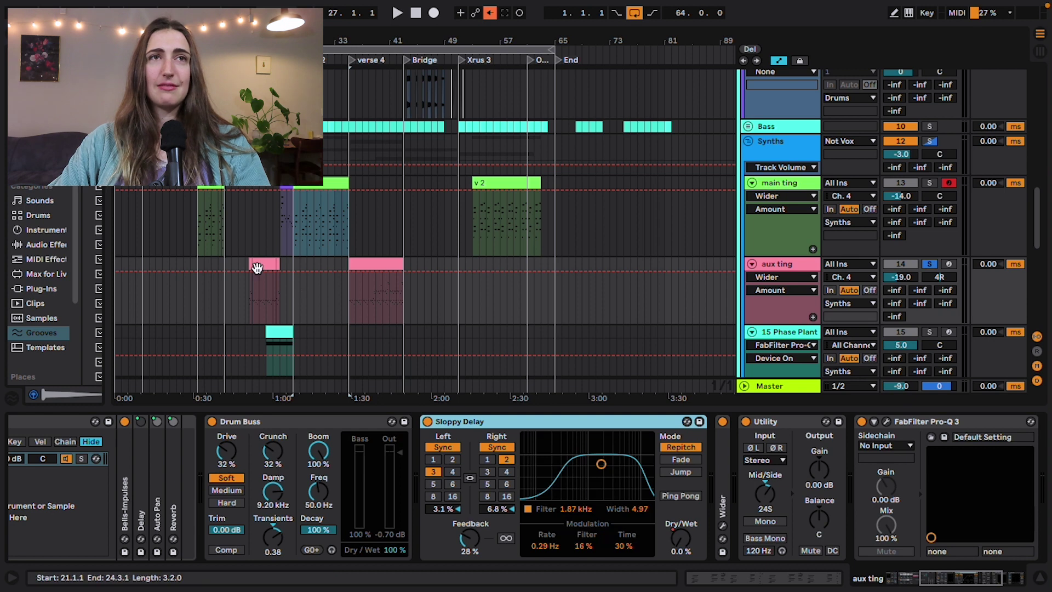
pyautogui.click(257, 268)
pyautogui.press('space')
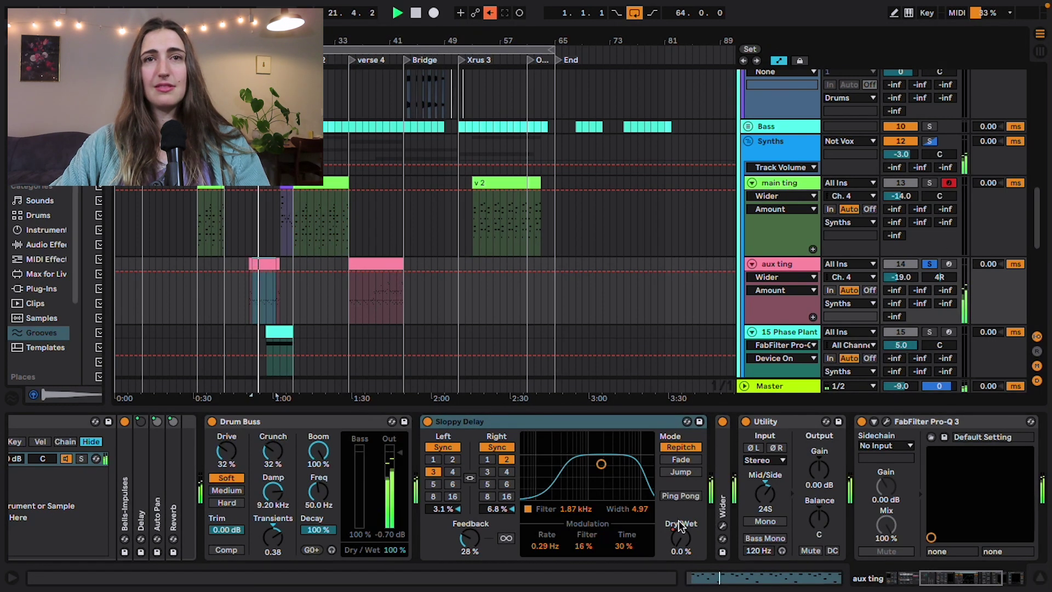
# Step: Show the Sloppy Delay Dry/Wet automation on aux ting and play its ramp from bar 42.1.1
pyautogui.rightClick(681, 542)
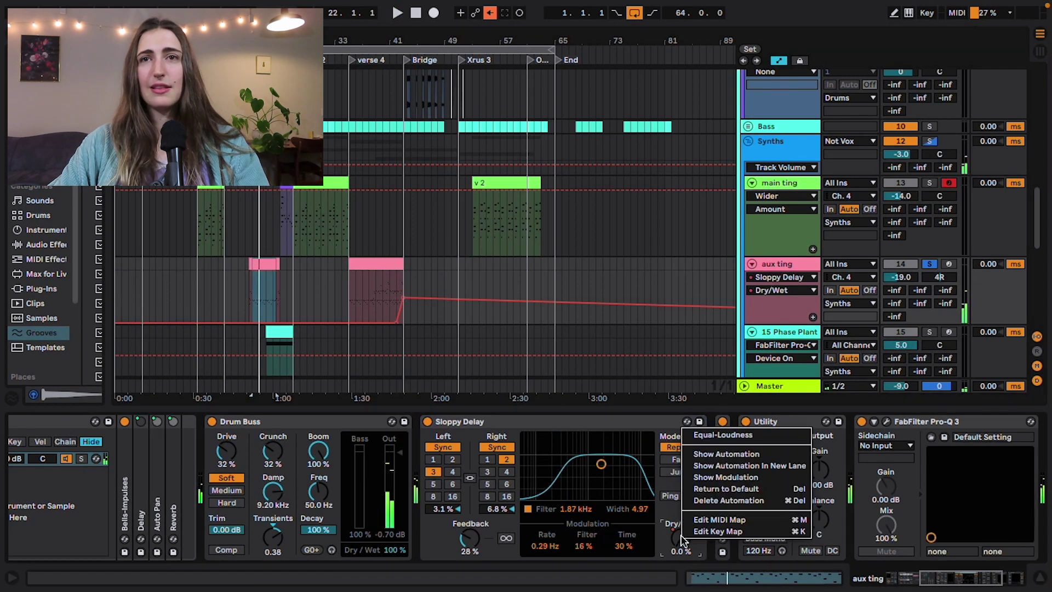
pyautogui.click(710, 436)
pyautogui.scroll(5, 400, 286)
pyautogui.click(396, 286)
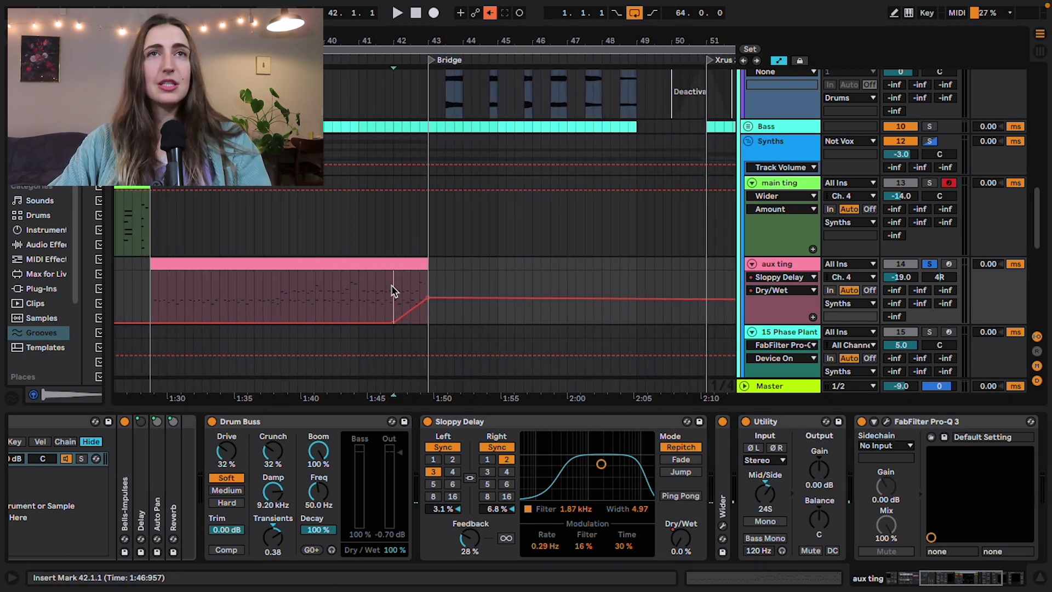
pyautogui.press('space')
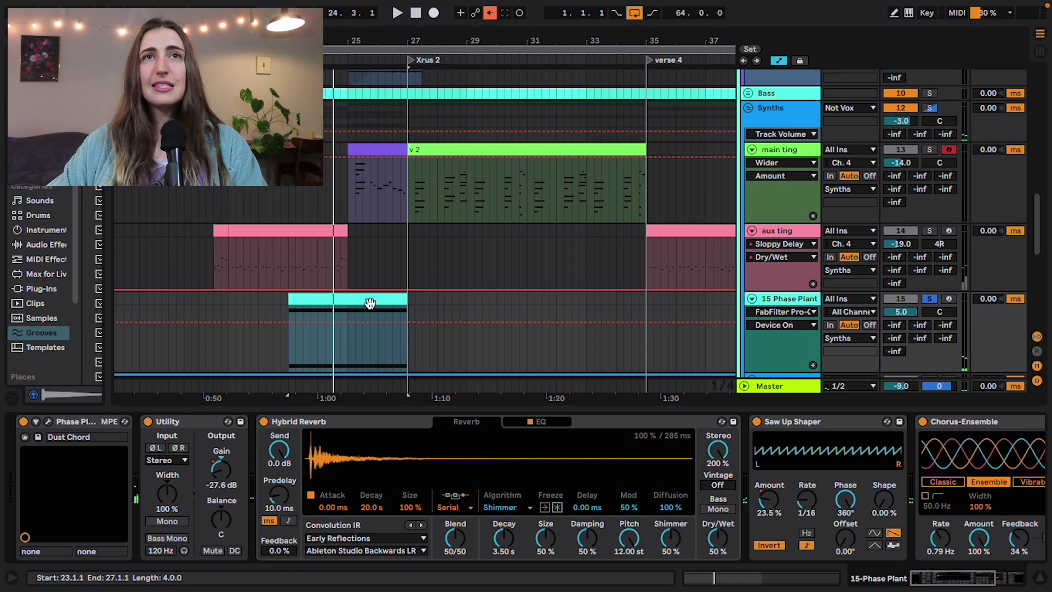
# Step: Open the 15-Phase Plant clip before Xrus 2 to view its Pitch Bend envelope
pyautogui.scroll(-2, 378, 303)
pyautogui.click(450, 310)
pyautogui.scroll(-5, 367, 274)
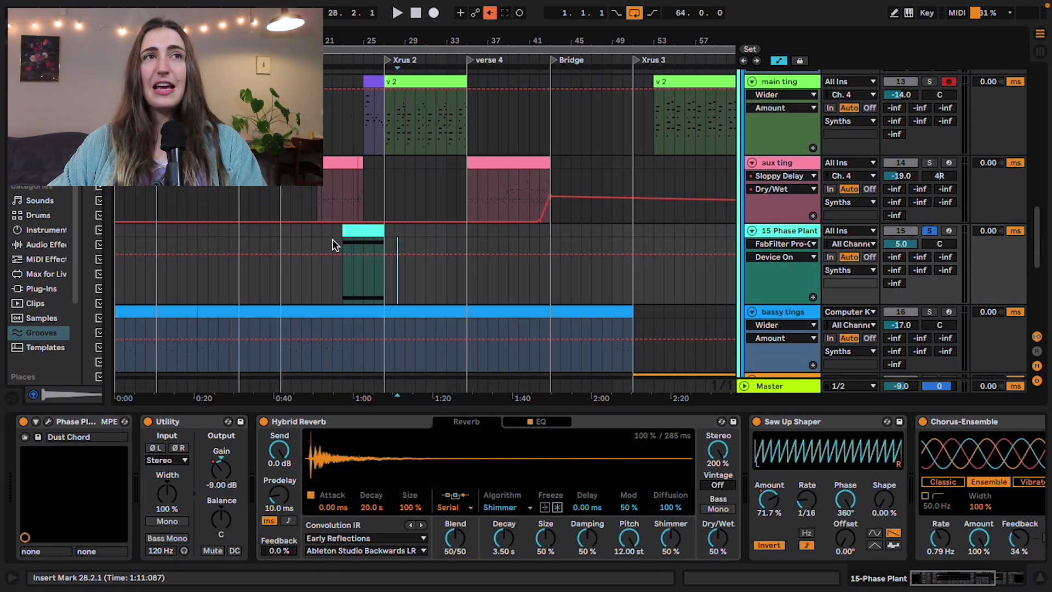
pyautogui.scroll(3, 333, 245)
pyautogui.doubleClick(411, 238)
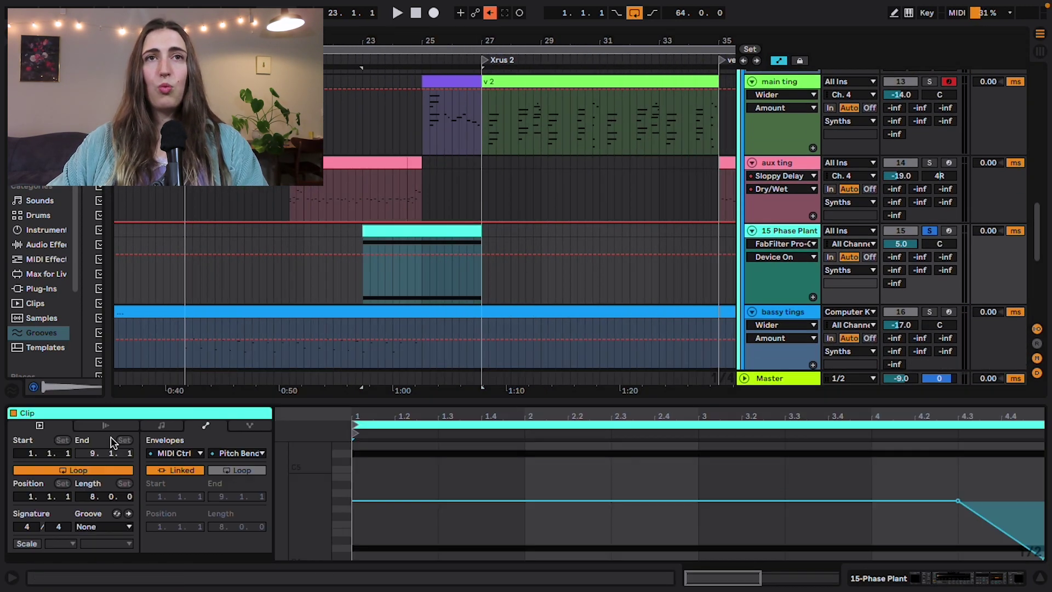
# Step: View the Dust Chord patch in the 15-Phase Plant track's plug-in window and hide the window again
pyautogui.click(796, 234)
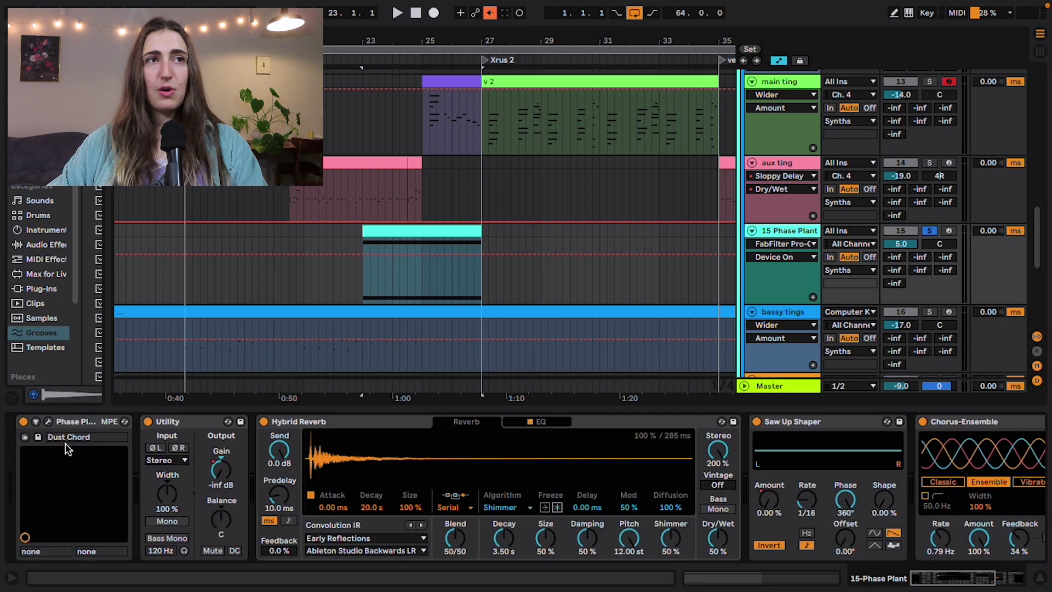
pyautogui.press('super+alt+p')
pyautogui.moveTo(395, 3); pyautogui.dragTo(626, 51)
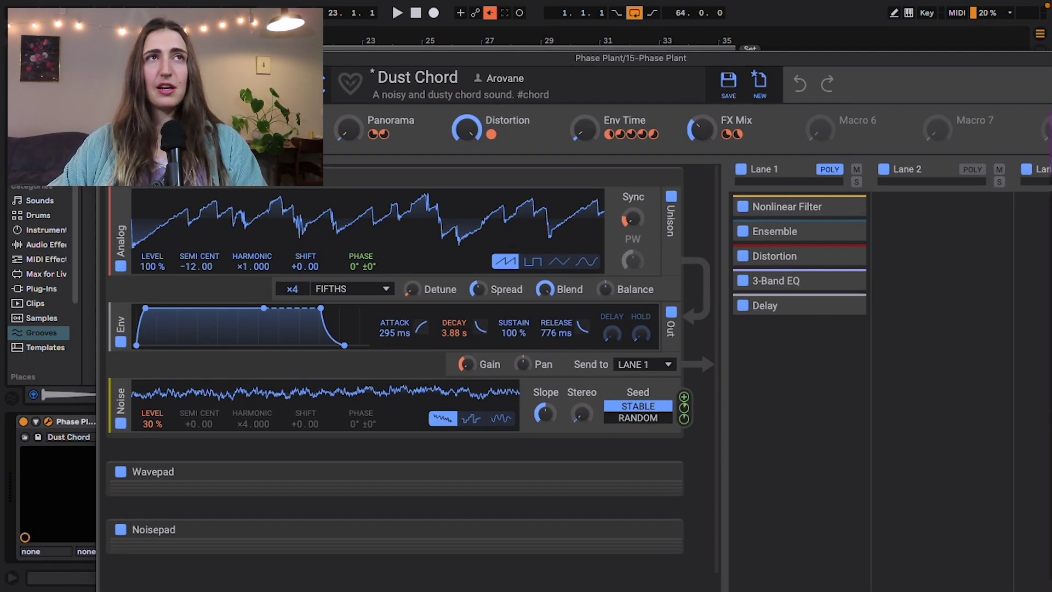
pyautogui.press('super+alt+p')
# Step: Play the 15-Phase Plant clip from bar 24.3.1 and again from bar 25.1.1 to hear its pitch bend
pyautogui.click(355, 289)
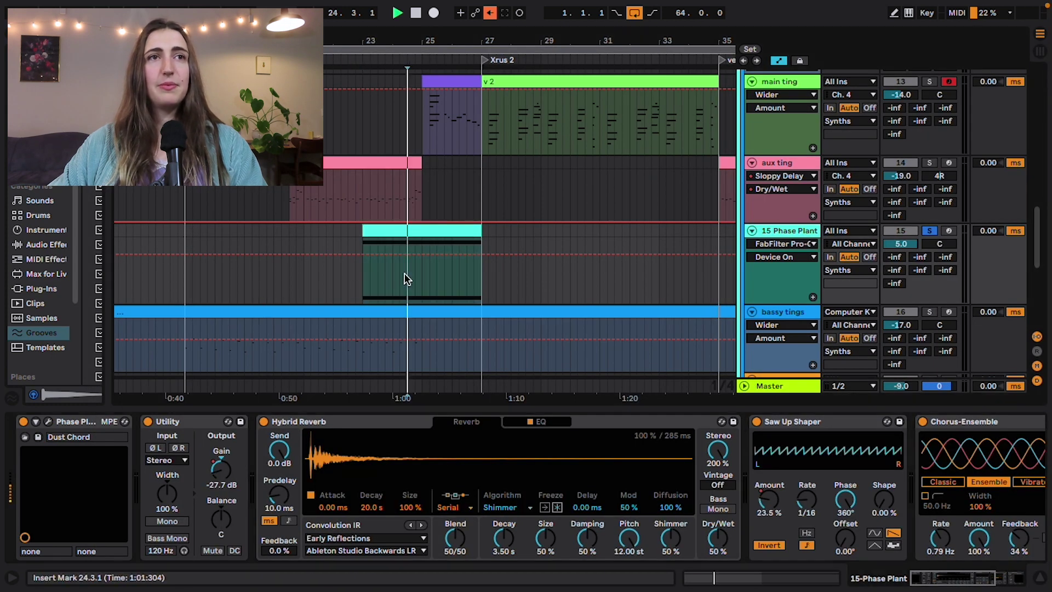
pyautogui.press('space')
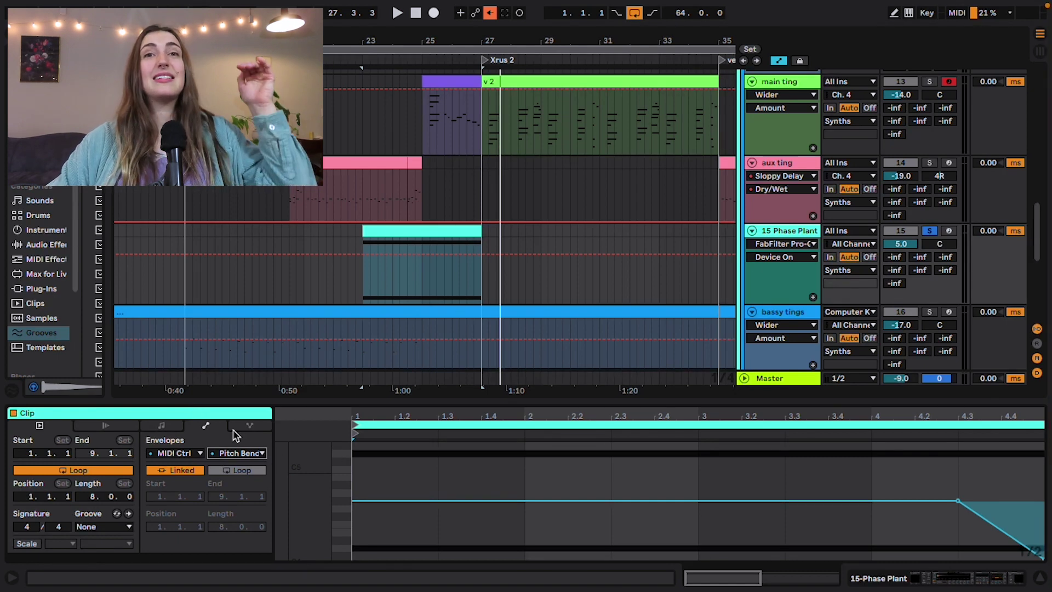
pyautogui.click(420, 285)
pyautogui.press('space')
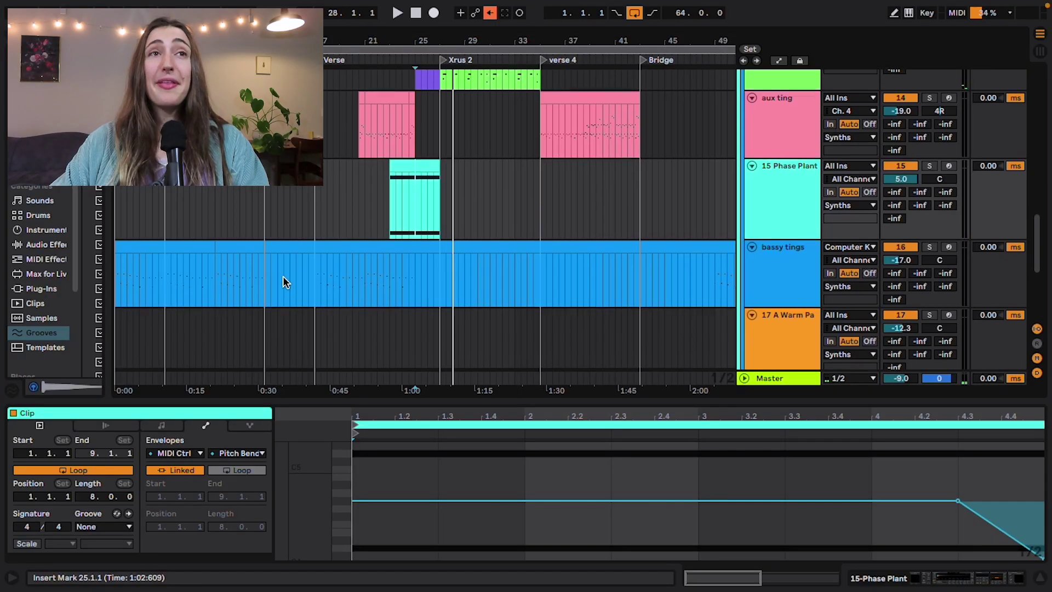
# Step: Select bars 5 to 9 on bassy tings, inspect the Drum Noise Glitcher chain in its Audio Effect Rack, and widen the browser
pyautogui.moveTo(176, 244); pyautogui.dragTo(211, 248)
pyautogui.hotkey('shift', 'Tab')
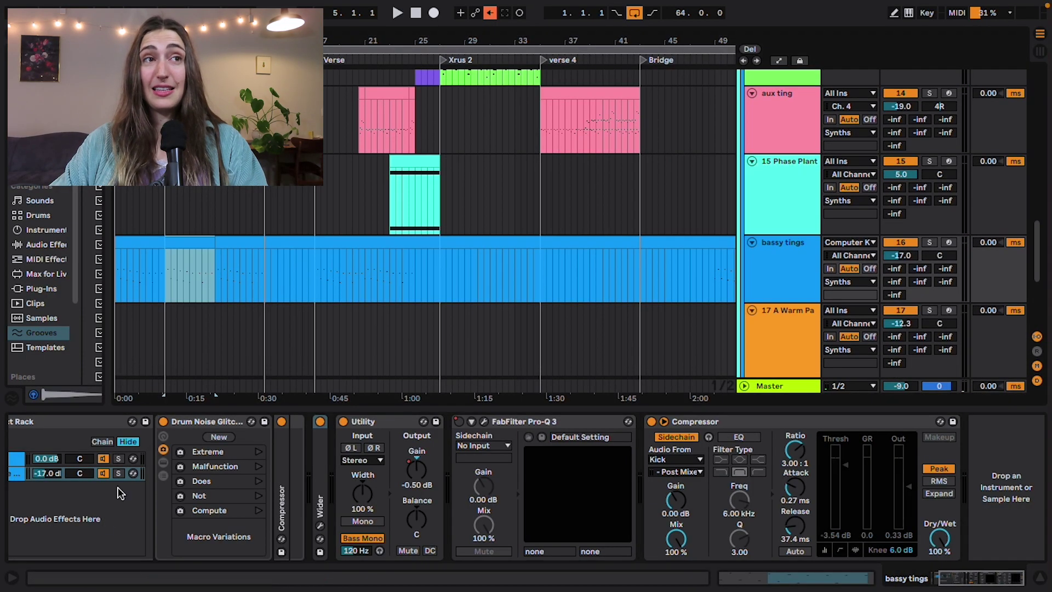
pyautogui.click(120, 493)
pyautogui.doubleClick(24, 496)
pyautogui.doubleClick(24, 496)
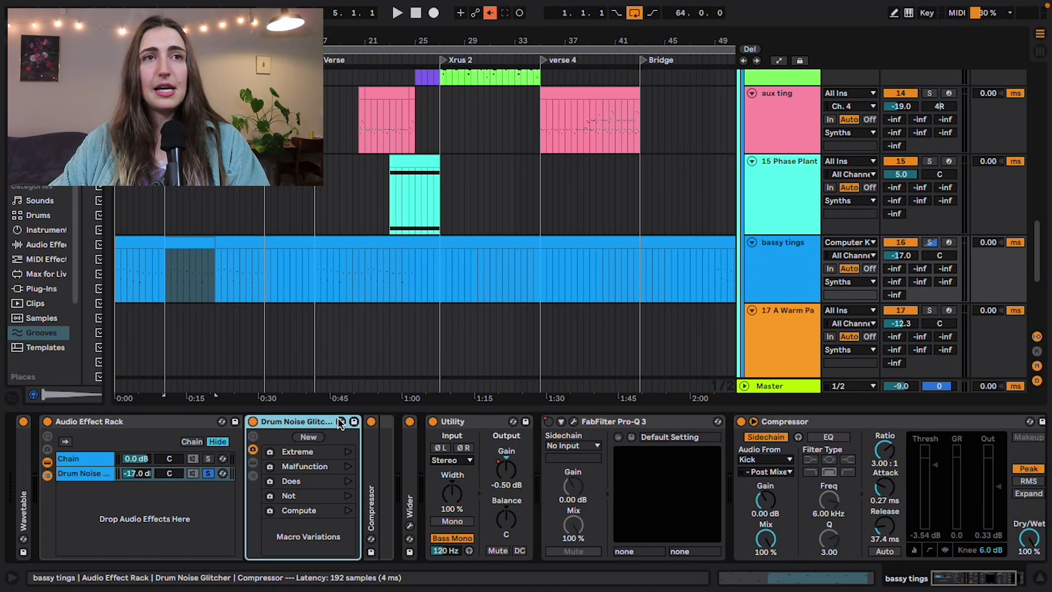
pyautogui.moveTo(109, 294); pyautogui.dragTo(198, 294)
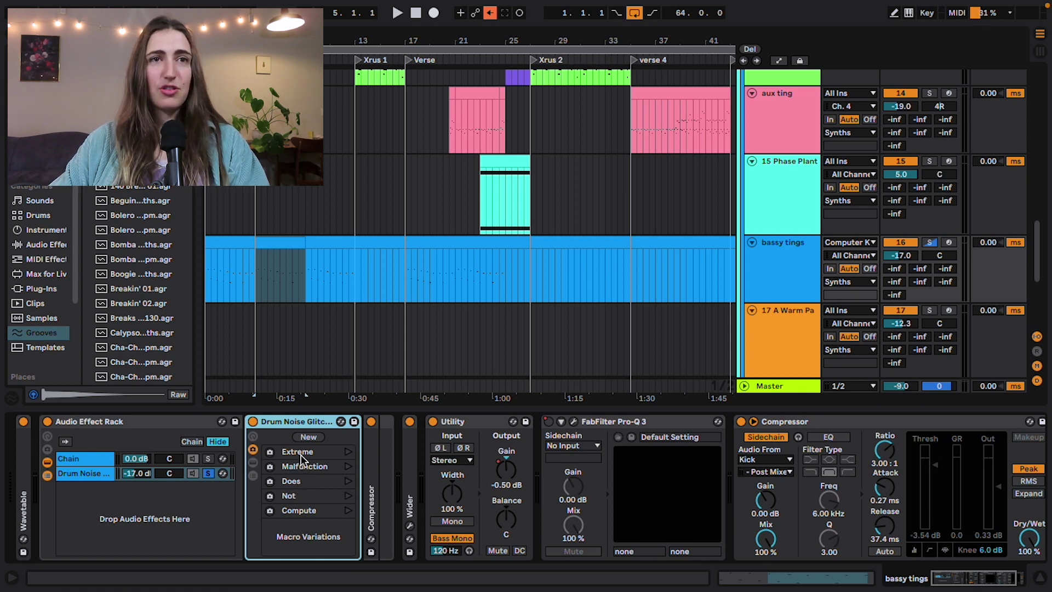
# Step: Play bassy tings from bar 5 while auditioning the Drum Noise Glitcher variations Does, Compute, Malfunction and Extreme
pyautogui.click(348, 480)
pyautogui.press('space')
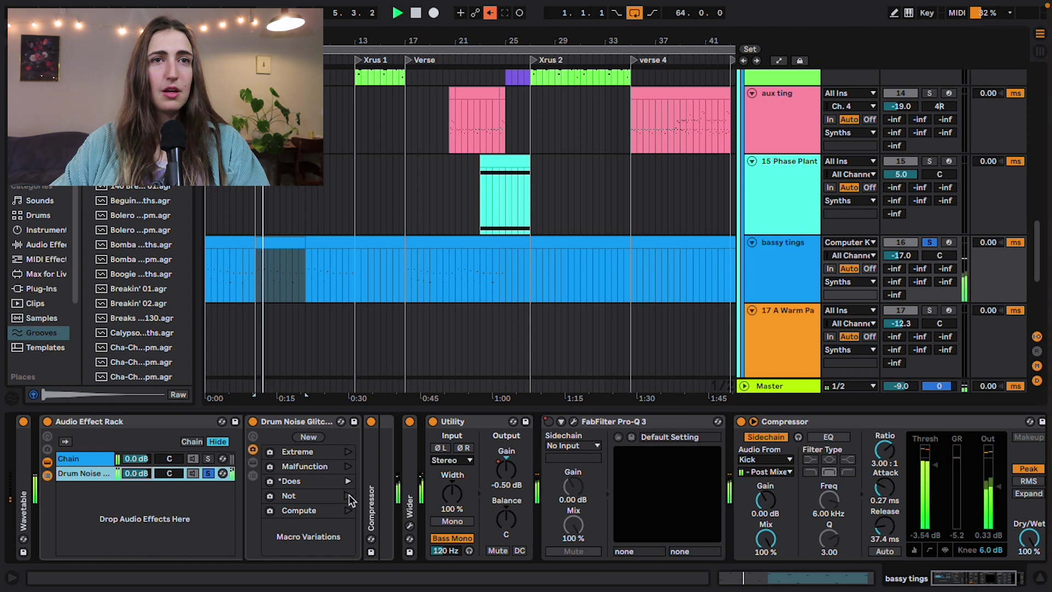
pyautogui.click(348, 510)
pyautogui.click(348, 467)
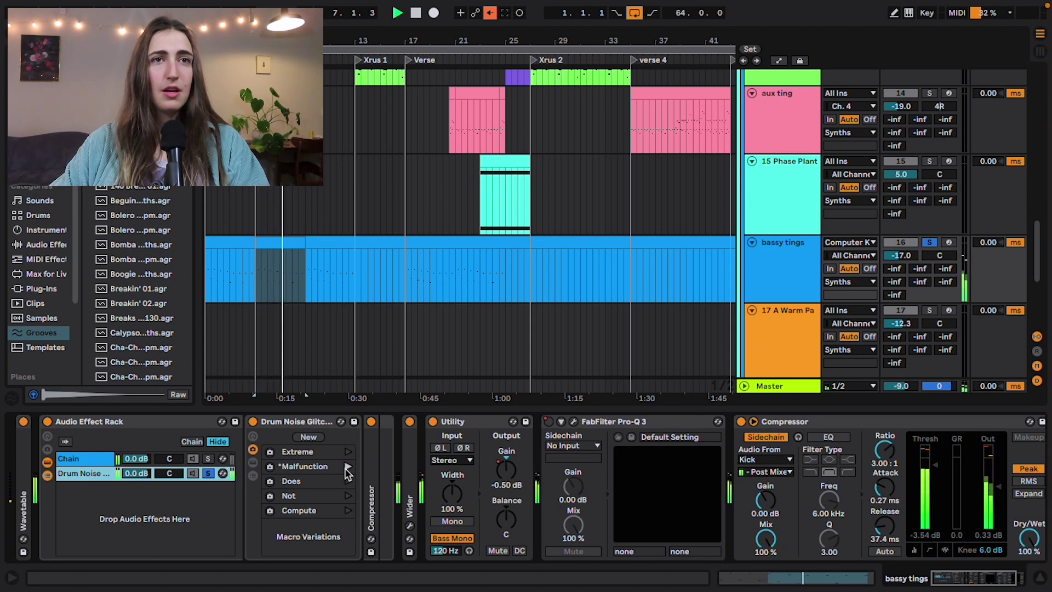
pyautogui.click(350, 451)
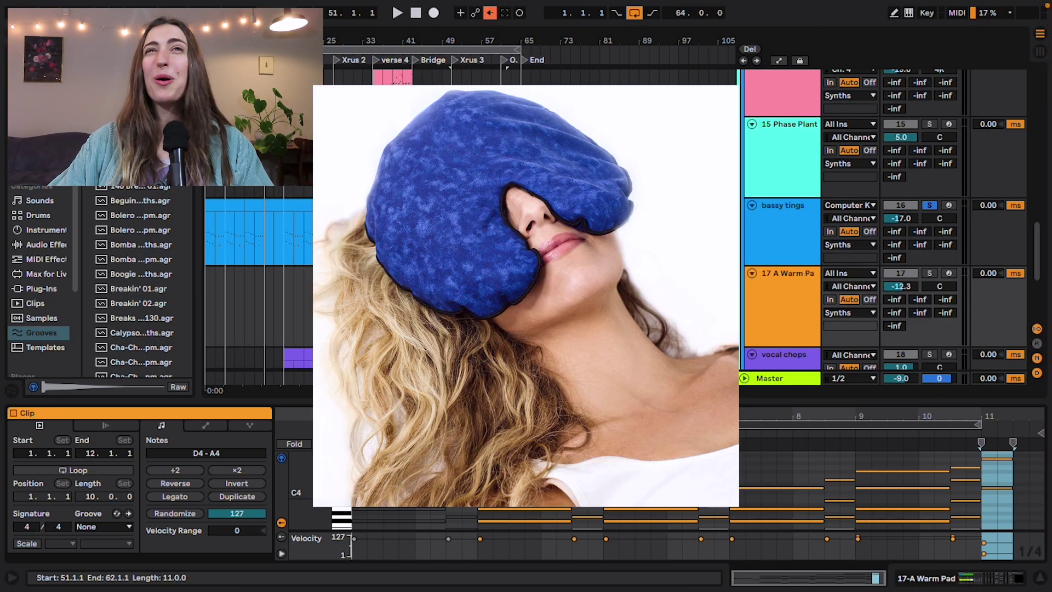
# Step: Solo 17-A Warm Pad, play its Xrus 3 clip from bar 51, and examine the clip's lower notes
pyautogui.click(929, 273)
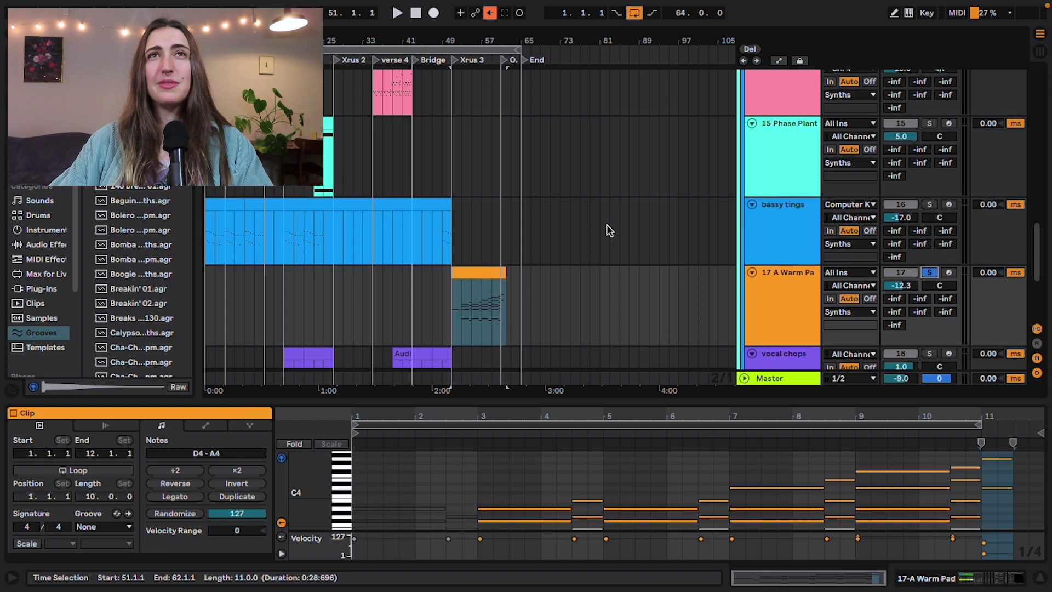
pyautogui.scroll(-2, 606, 227)
pyautogui.scroll(3, 412, 206)
pyautogui.click(492, 280)
pyautogui.press('space')
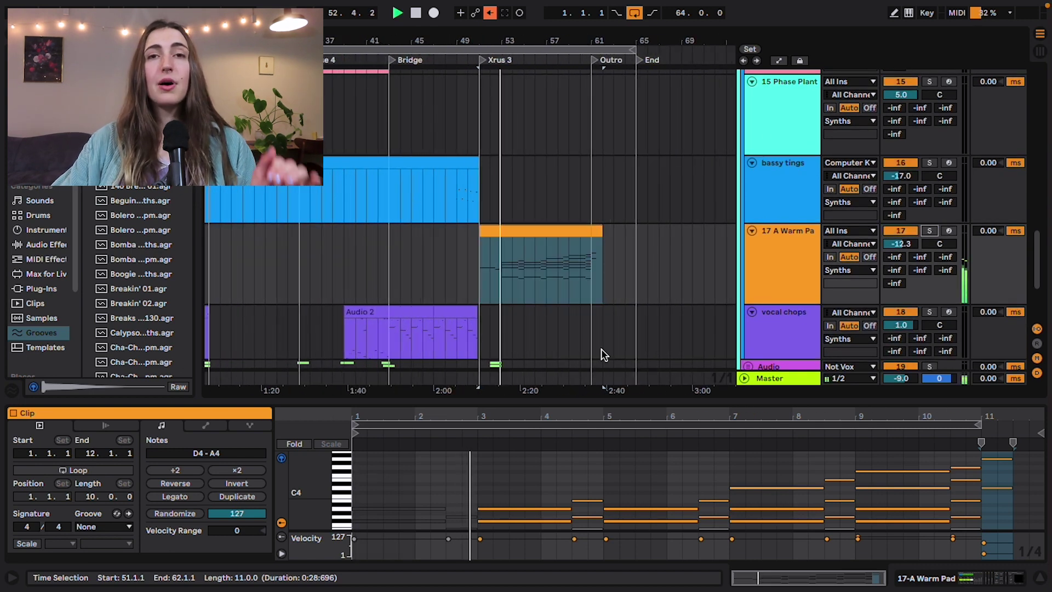
pyautogui.scroll(-2, 530, 482)
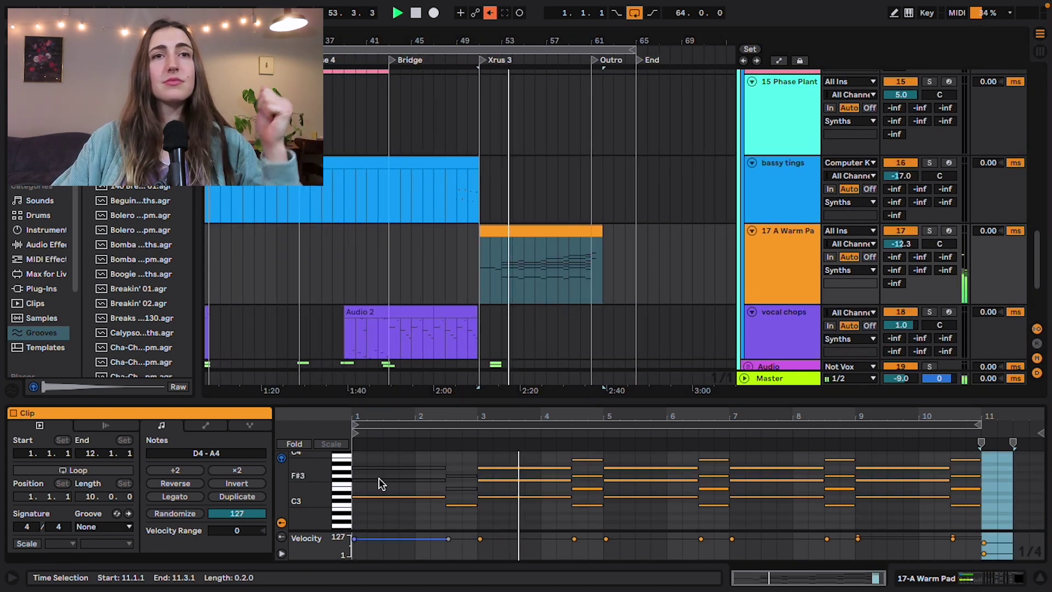
pyautogui.moveTo(346, 484); pyautogui.dragTo(373, 484)
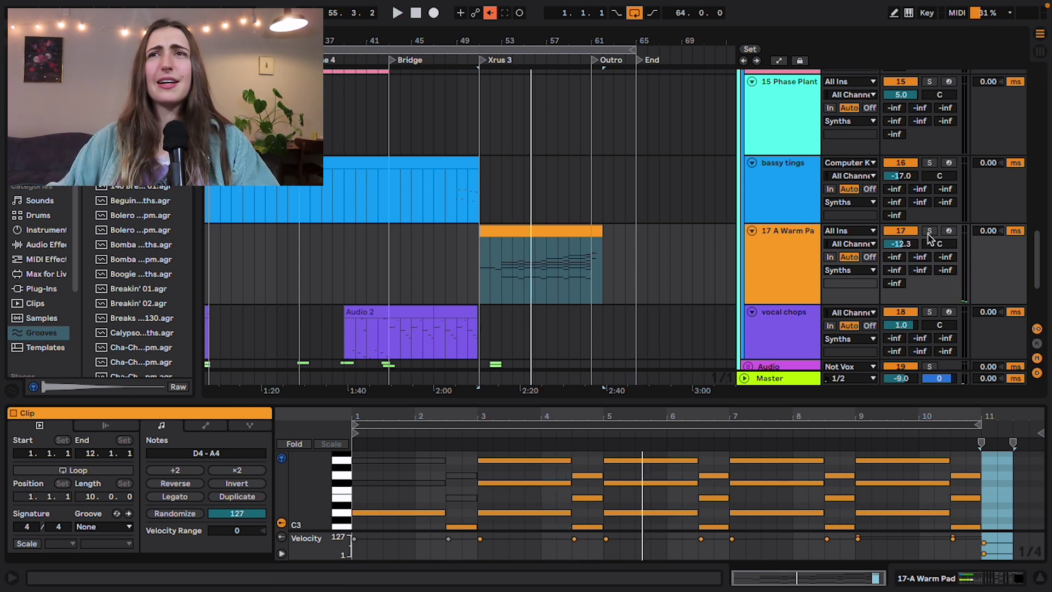
# Step: Play main ting soloed from bar 53.1.1 in Xrus 3 and compare it with the soloed 17-A Warm Pad clip
pyautogui.scroll(5, 930, 238)
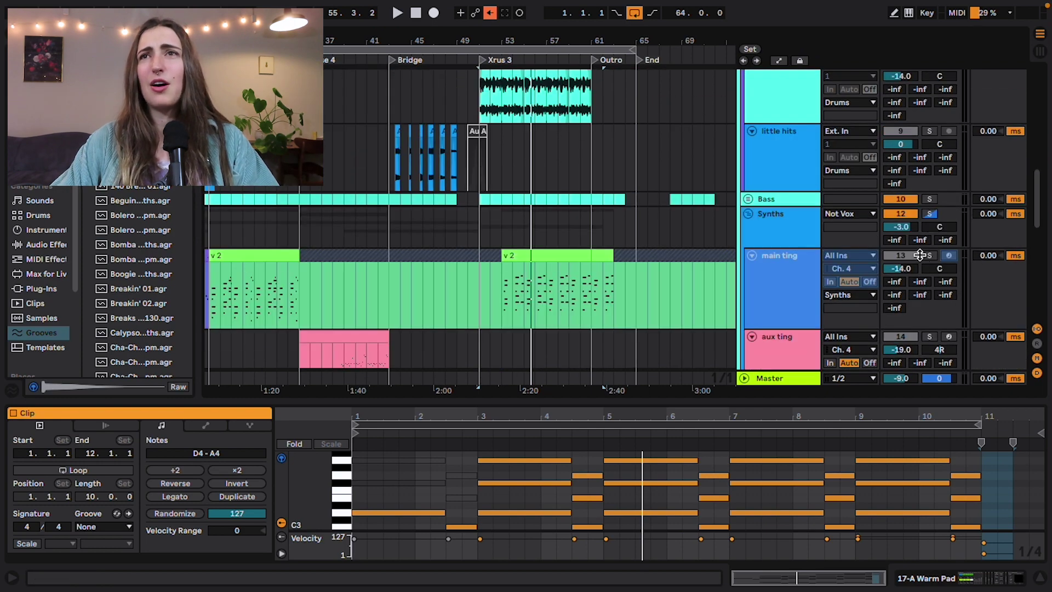
pyautogui.click(505, 290)
pyautogui.scroll(-5, 502, 296)
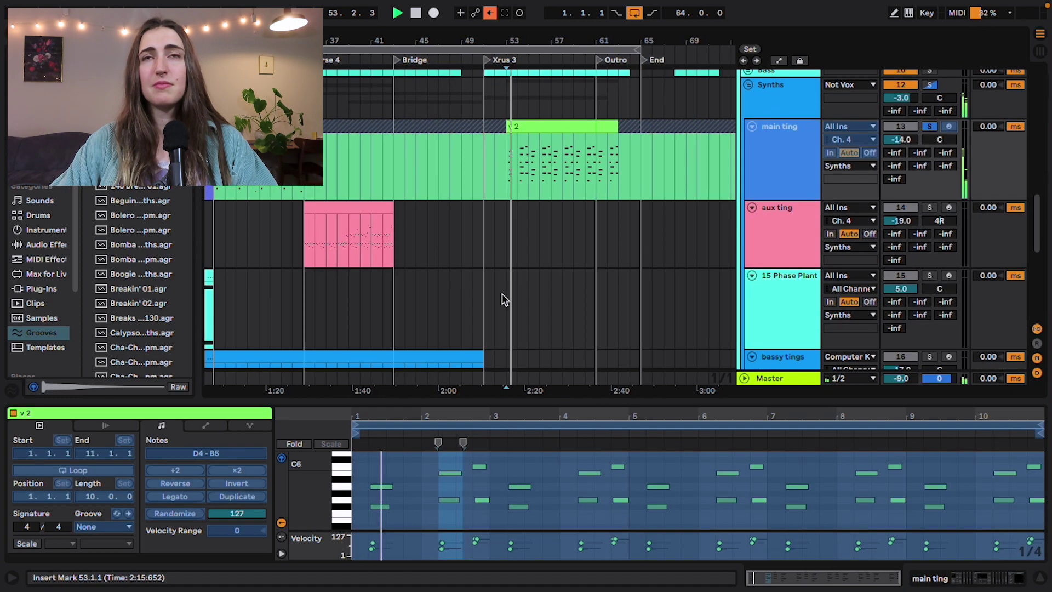
pyautogui.scroll(-1, 502, 299)
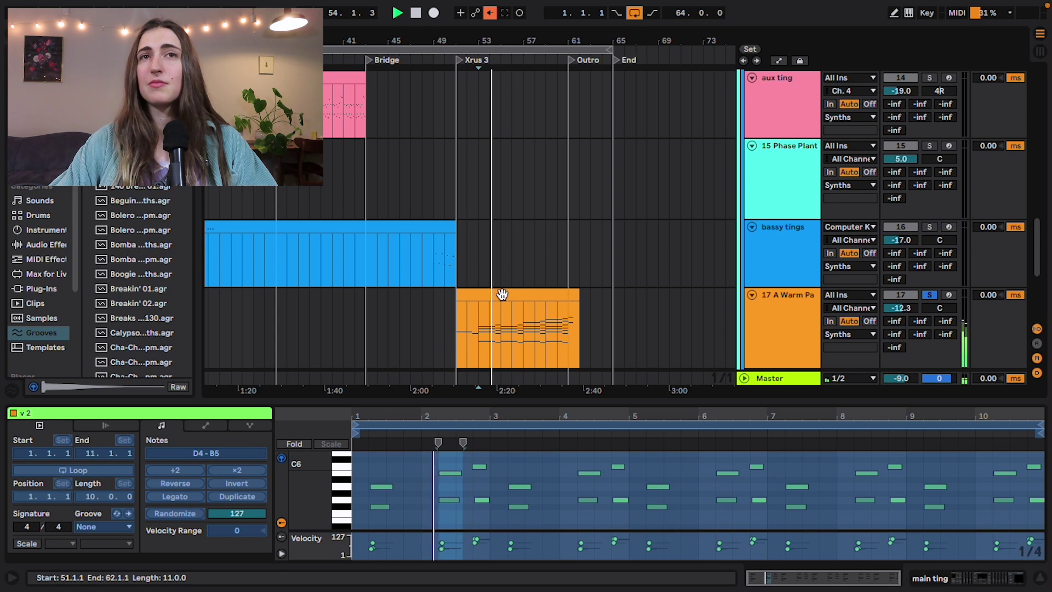
pyautogui.click(550, 334)
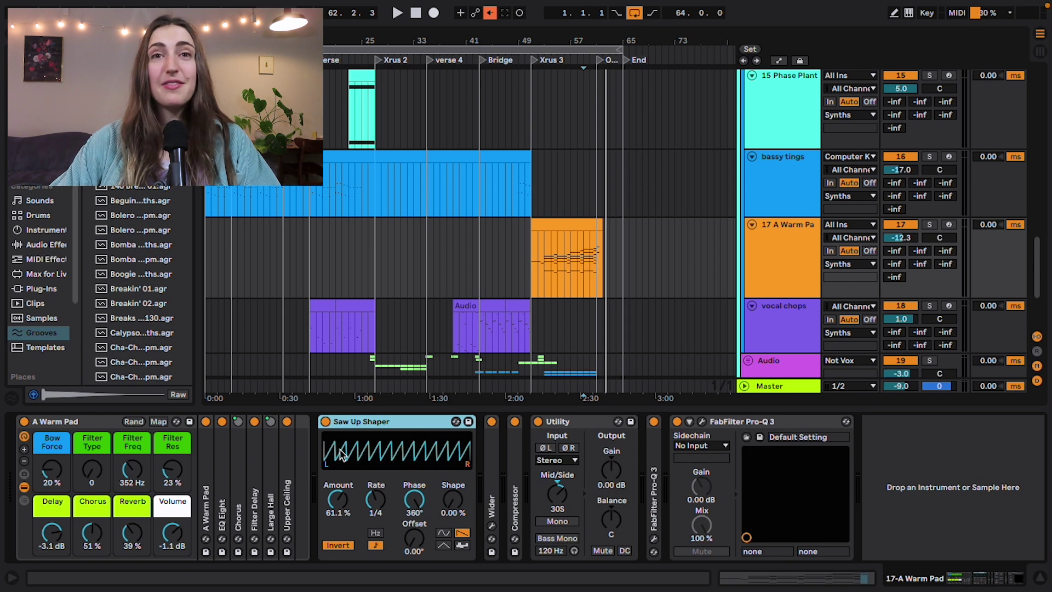
# Step: Solo 17-A Warm Pad, play its Xrus 3 clip from around bar 55, and unfold the Compressor in its effect chain
pyautogui.moveTo(521, 396); pyautogui.dragTo(387, 449)
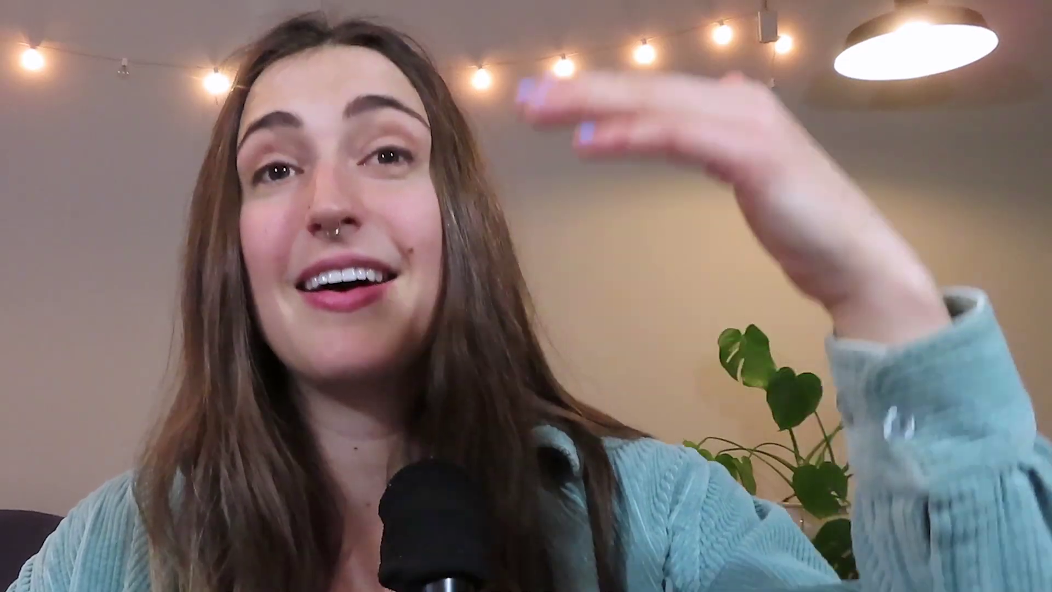
pyautogui.click(929, 212)
pyautogui.press('space')
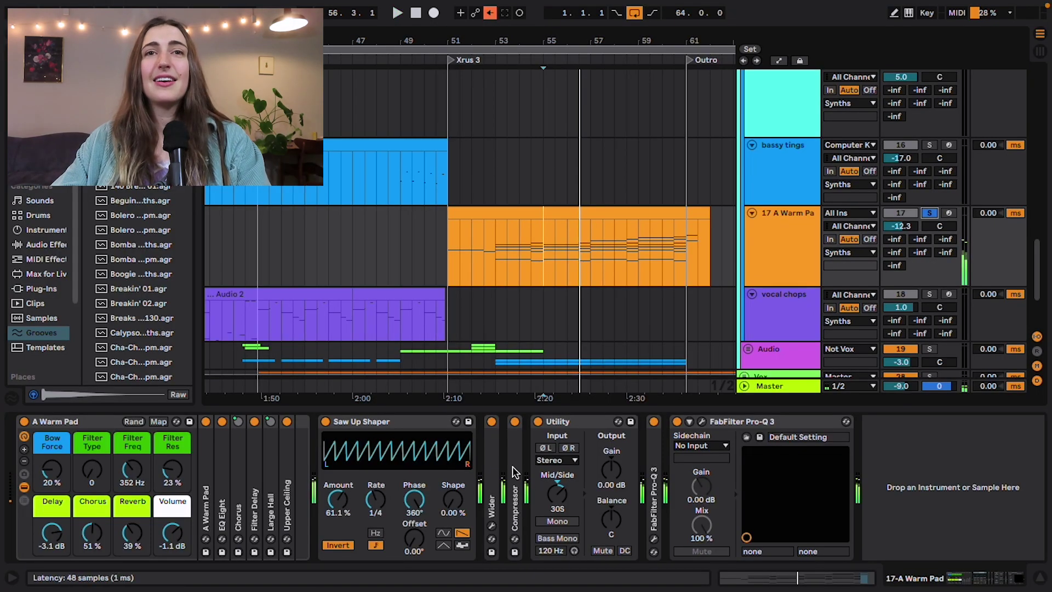
pyautogui.doubleClick(515, 465)
# Step: Inspect the notes of the vocal chops Audio 2 clip and bring back that track's device chain
pyautogui.click(782, 282)
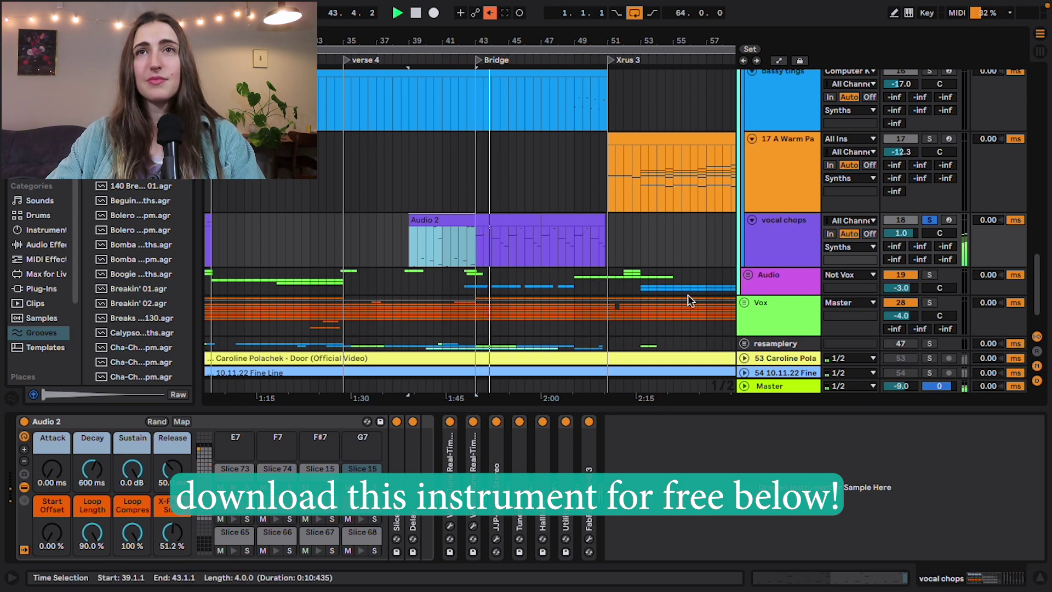
pyautogui.doubleClick(512, 217)
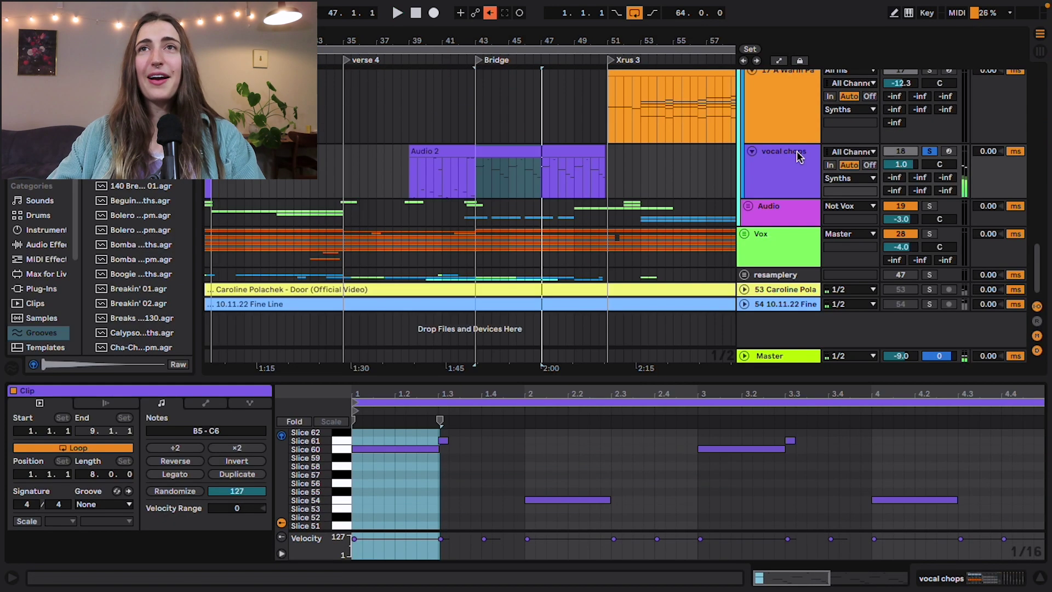
pyautogui.click(792, 167)
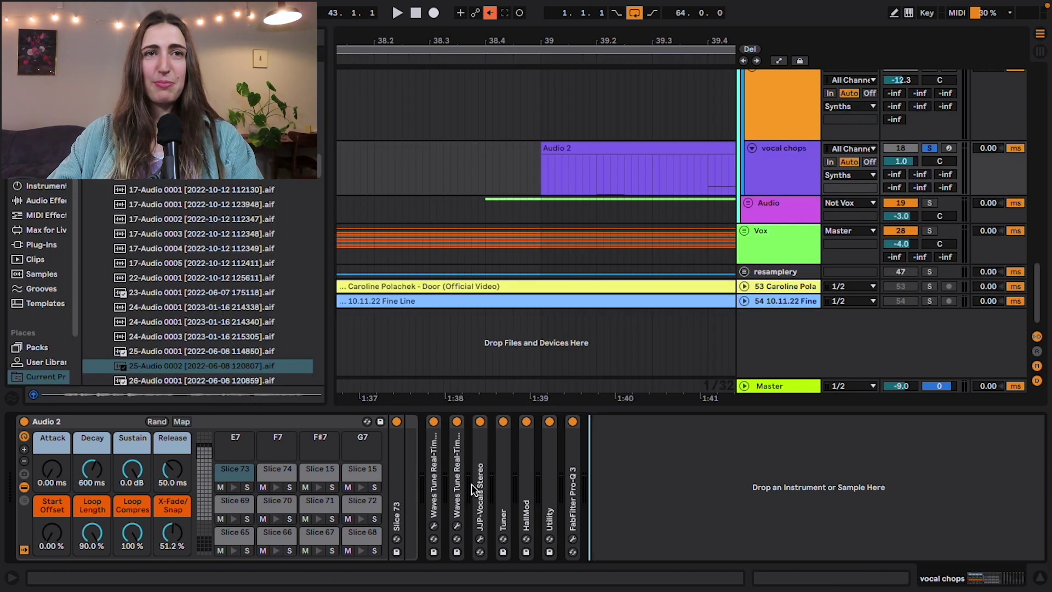
# Step: Unfold Slice 73 in the Audio 2 rack and reveal its source sample in Finder
pyautogui.click(395, 480)
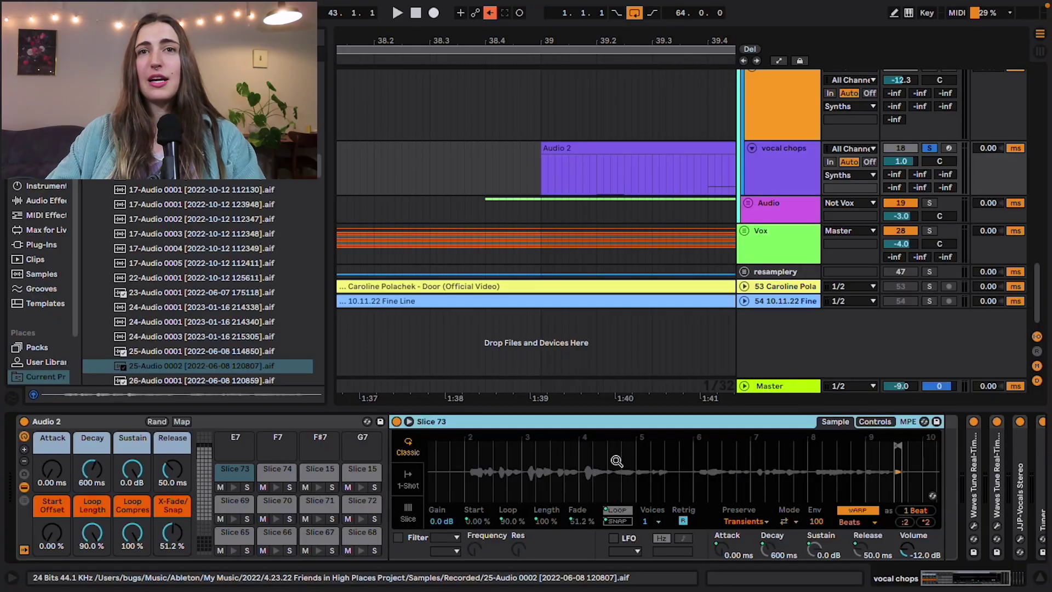
pyautogui.rightClick(614, 469)
pyautogui.click(654, 496)
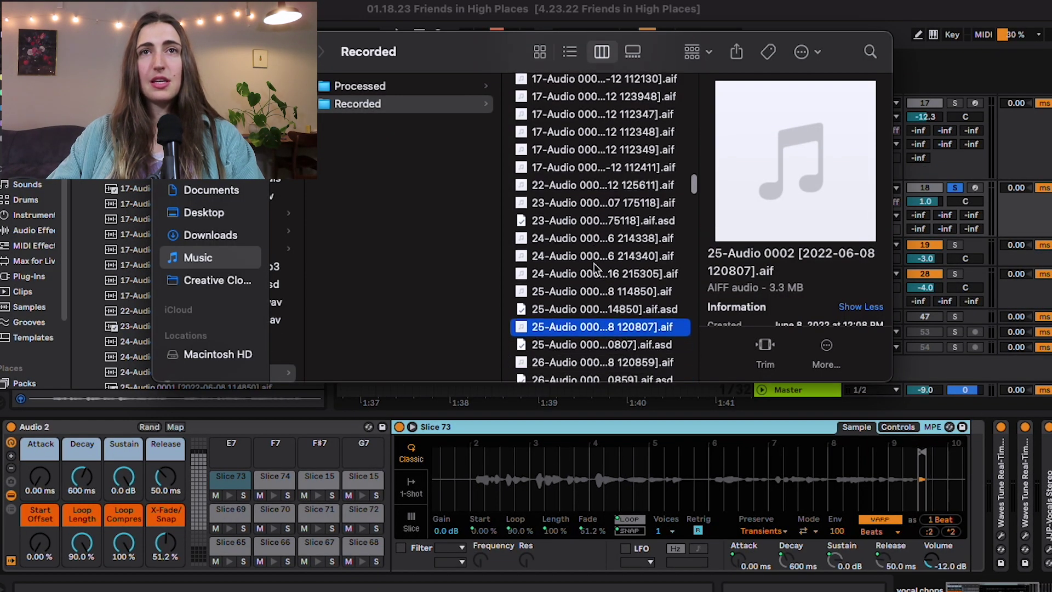
pyautogui.scroll(-1, 597, 282)
pyautogui.moveTo(248, 46); pyautogui.dragTo(493, 13)
pyautogui.click(790, 354)
pyautogui.click(800, 341)
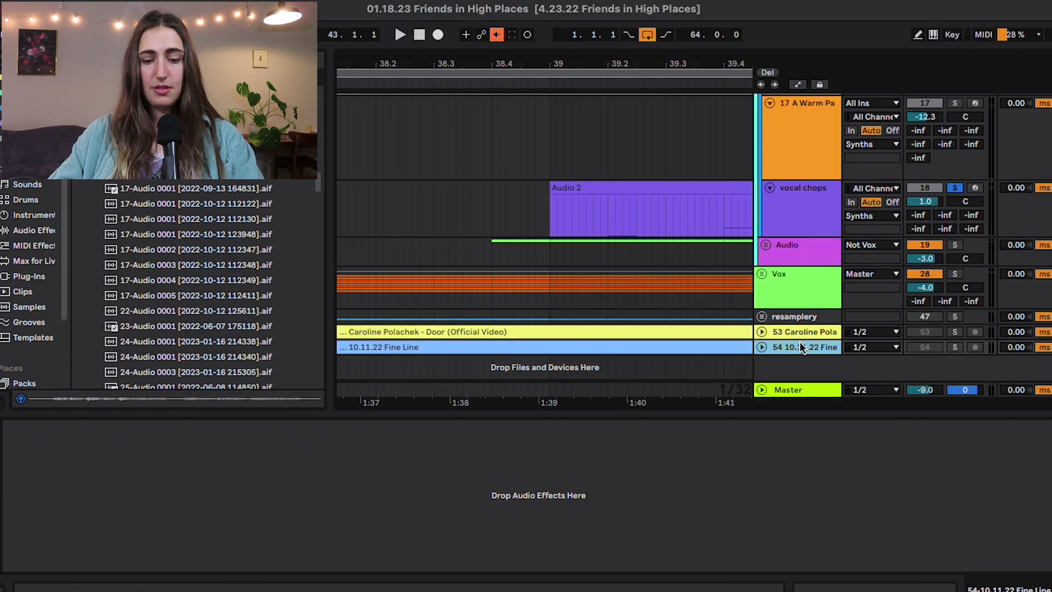
pyautogui.scroll(-2, 659, 366)
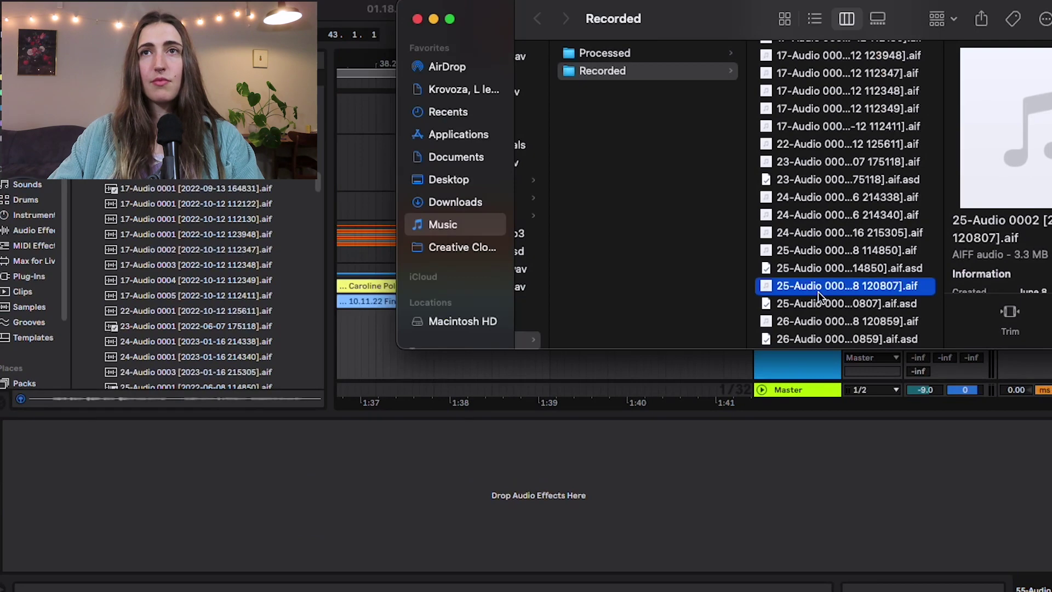
pyautogui.moveTo(817, 291); pyautogui.dragTo(479, 303)
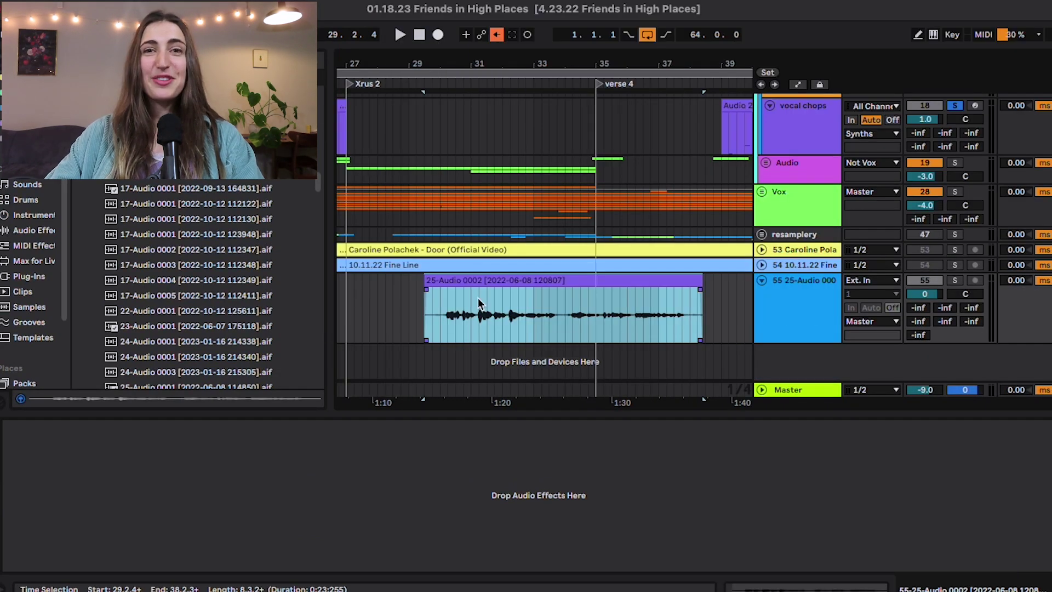
# Step: Solo track 55 and play the raw 25-Audio 0002 recording from 30.2.1
pyautogui.click(448, 315)
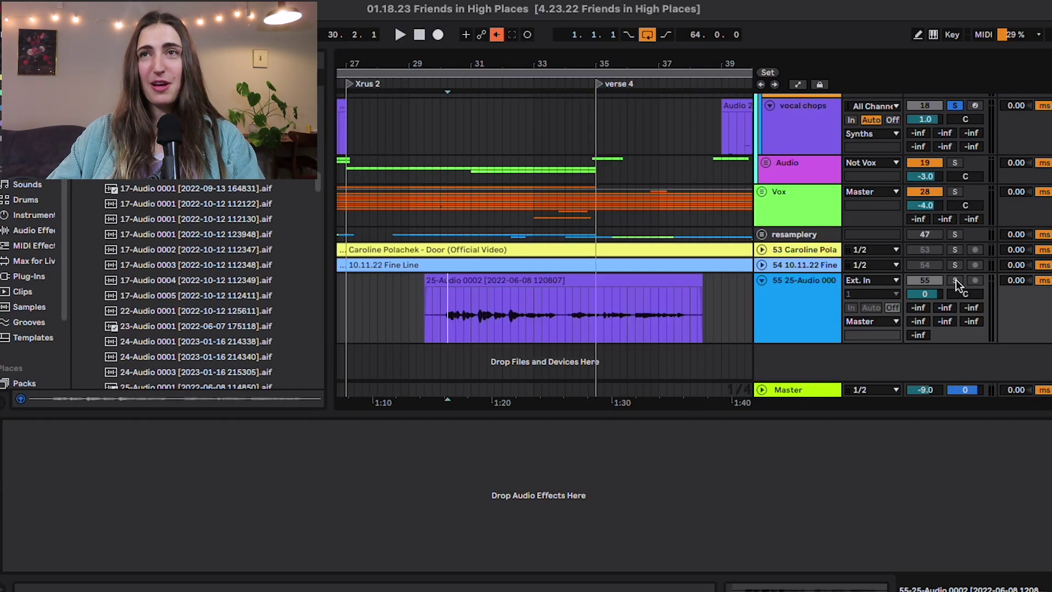
pyautogui.press('space')
pyautogui.scroll(5, 449, 310)
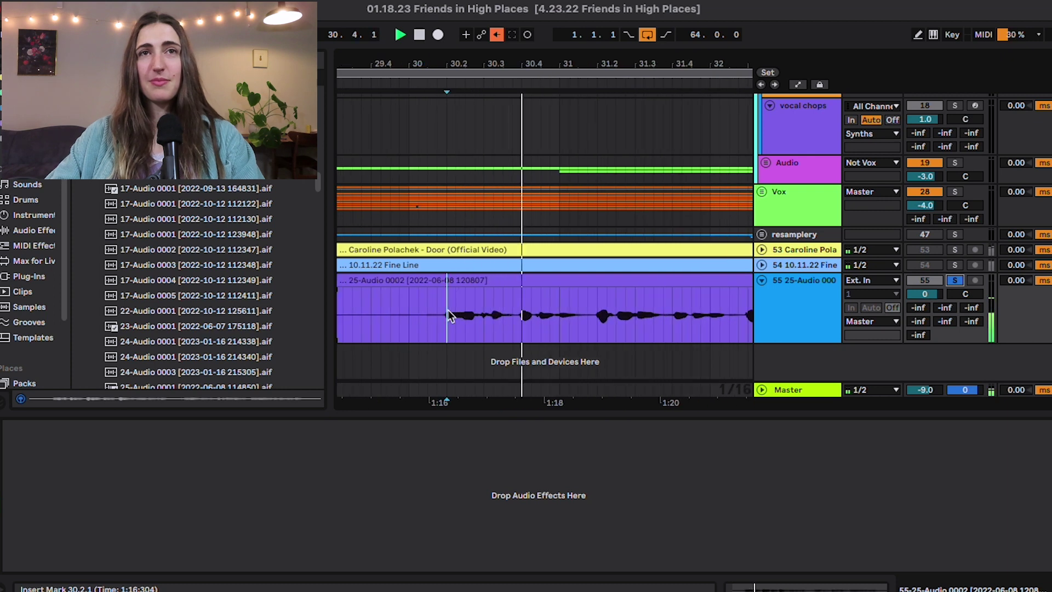
pyautogui.scroll(-3, 448, 311)
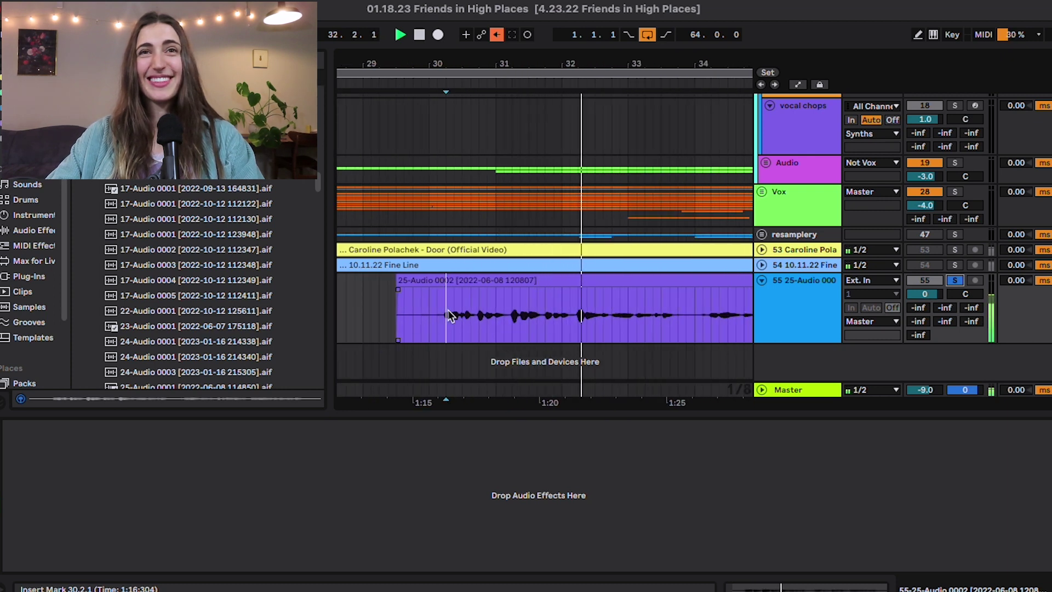
pyautogui.scroll(-4, 448, 315)
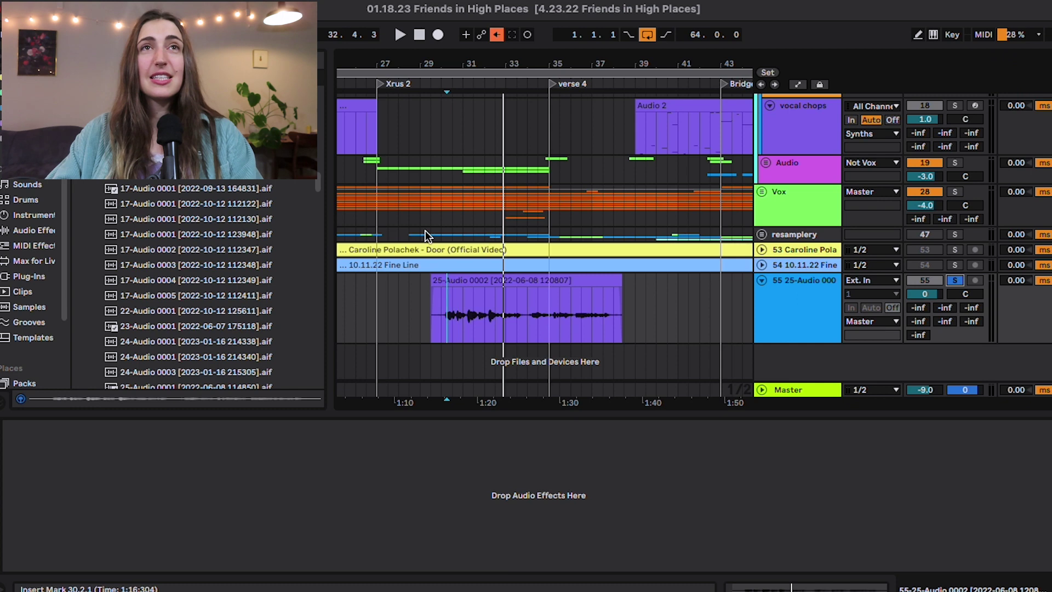
# Step: Play the song from part a at bar 5, turn off the solo on track 55, and stop playback
pyautogui.scroll(-5, 400, 233)
pyautogui.click(384, 267)
pyautogui.press('space')
pyautogui.click(955, 281)
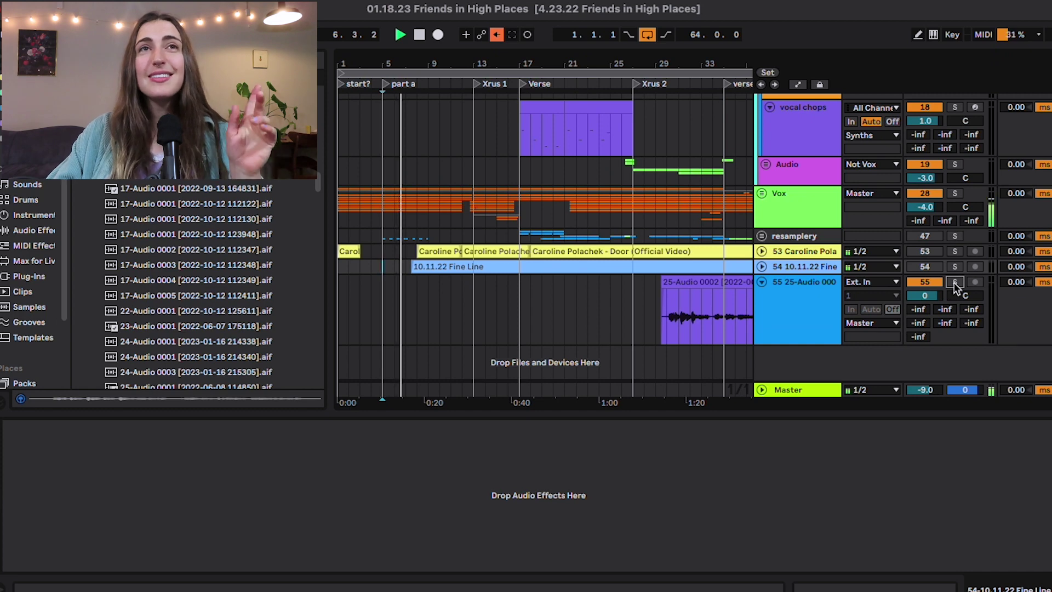
pyautogui.press('space')
# Step: Review the Slice to New MIDI Track settings for the 25-Audio 0002 clip, cancel them, and delete track 55
pyautogui.hscroll(10, 662, 291)
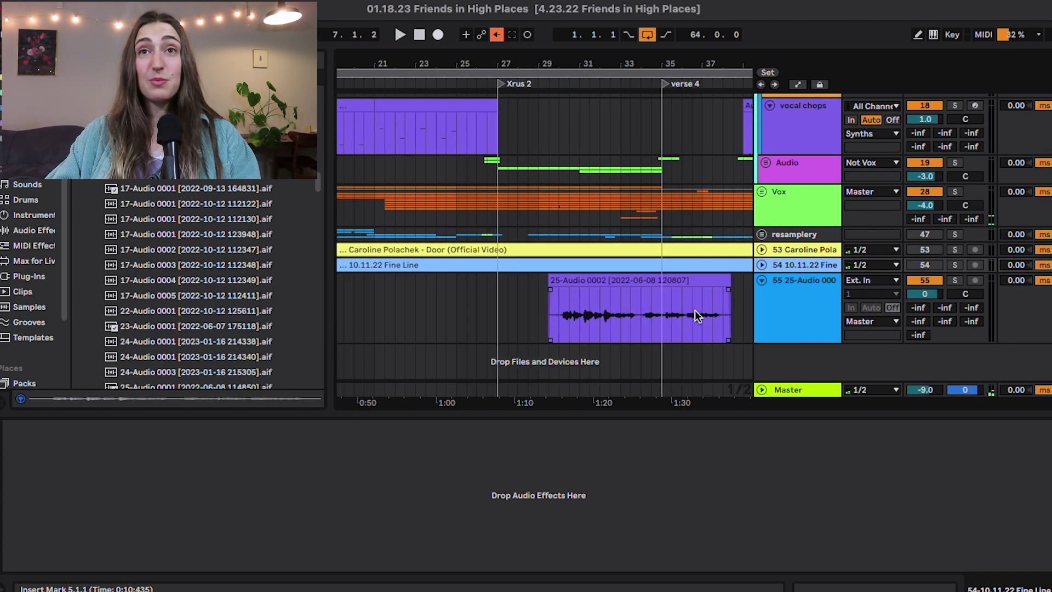
pyautogui.click(656, 276)
pyautogui.rightClick(656, 277)
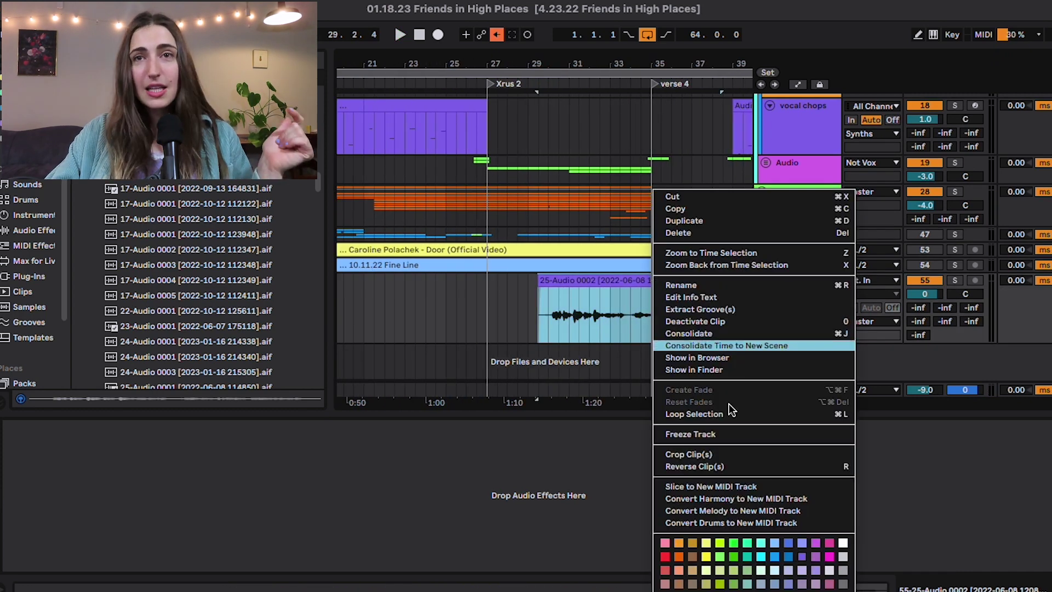
pyautogui.click(736, 488)
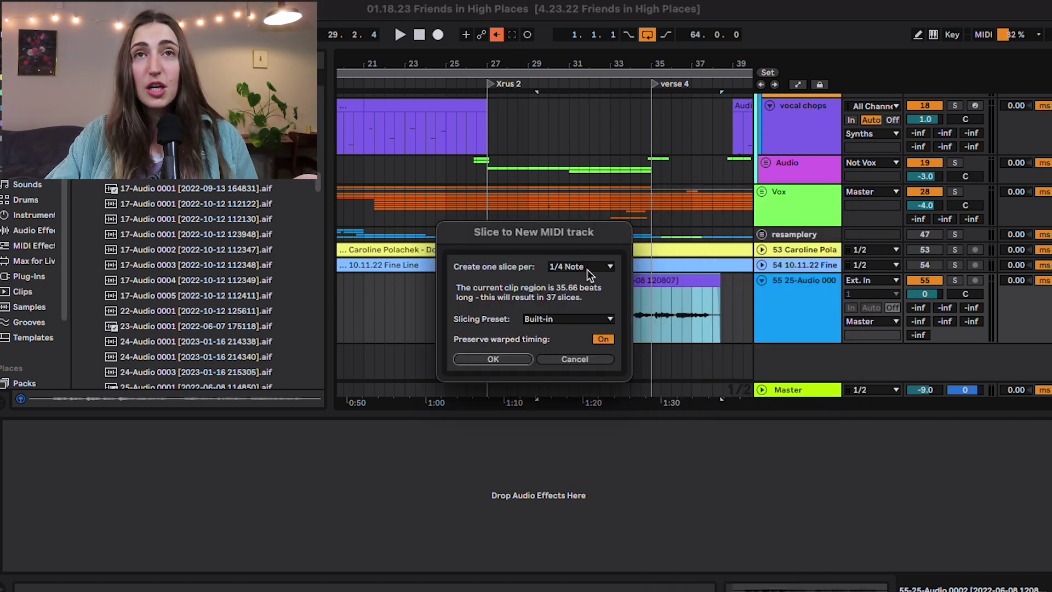
pyautogui.click(563, 360)
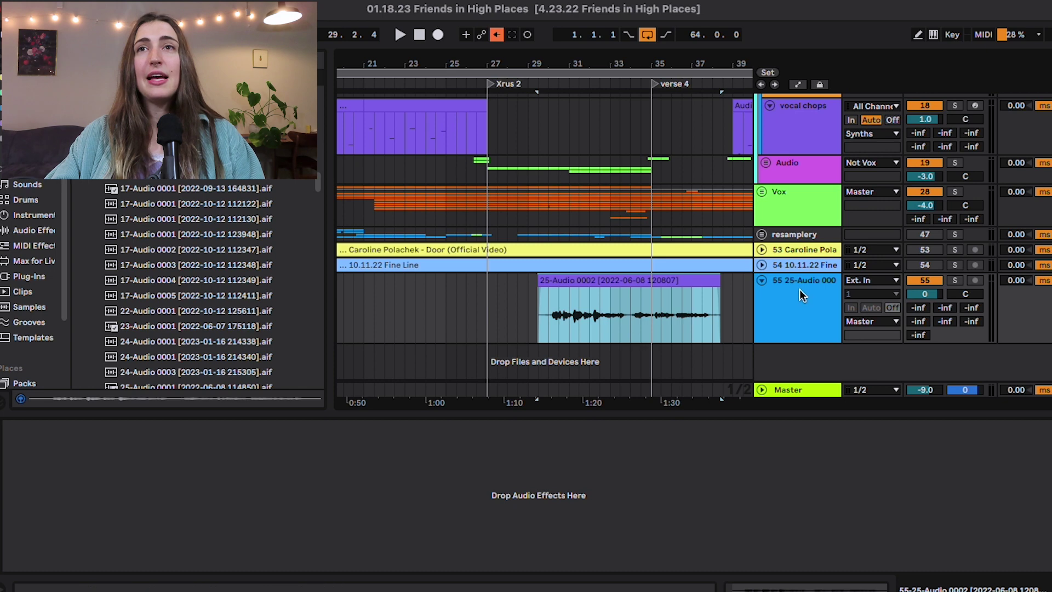
pyautogui.press('Delete')
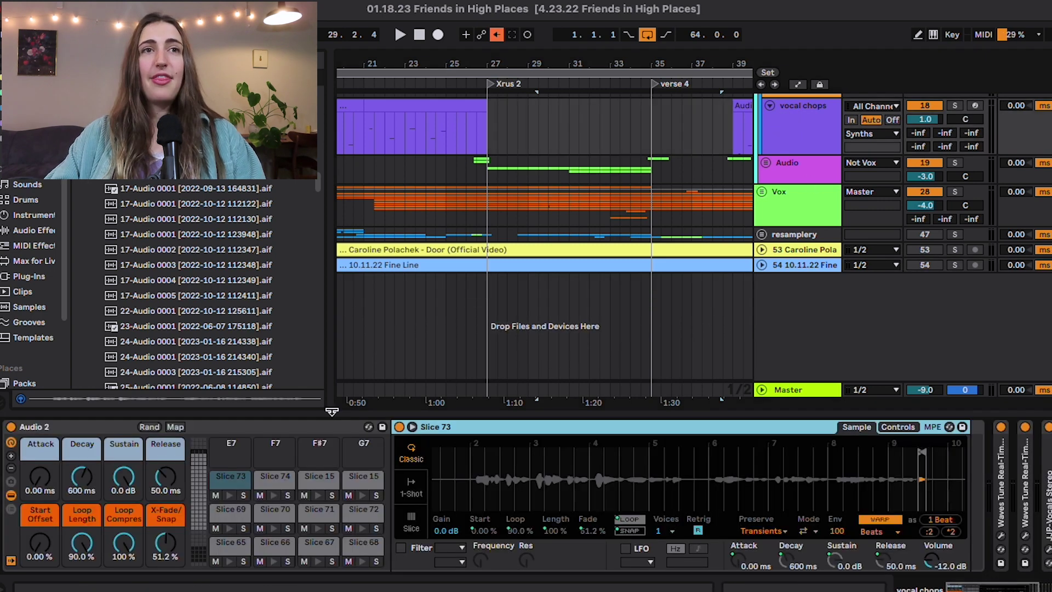
# Step: Audition Slice 26 and Slice 19 in the vocal chops Audio 2 drum rack
pyautogui.scroll(-10, 241, 504)
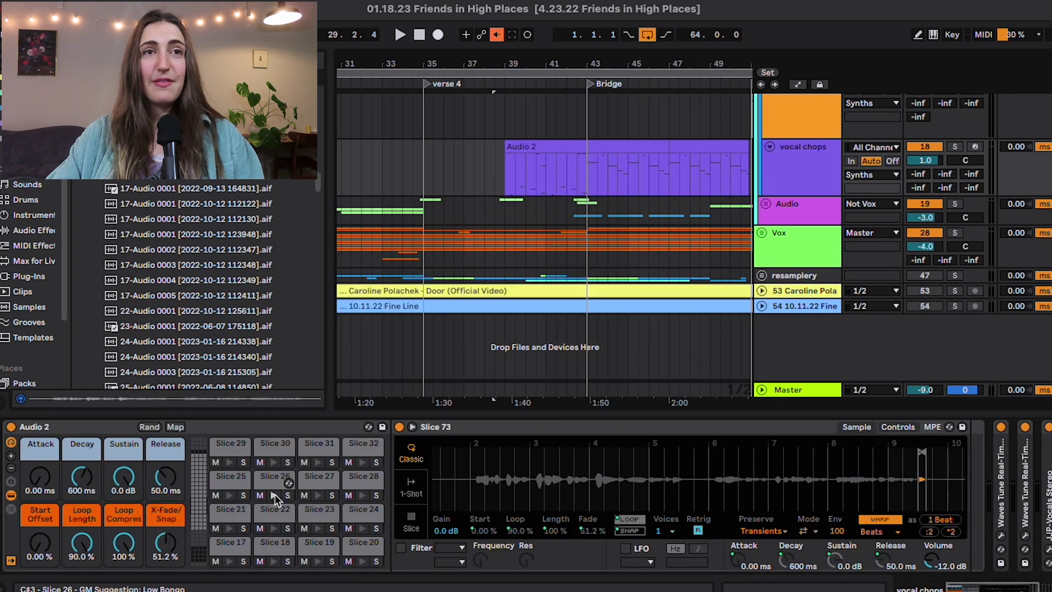
pyautogui.click(274, 494)
pyautogui.click(315, 562)
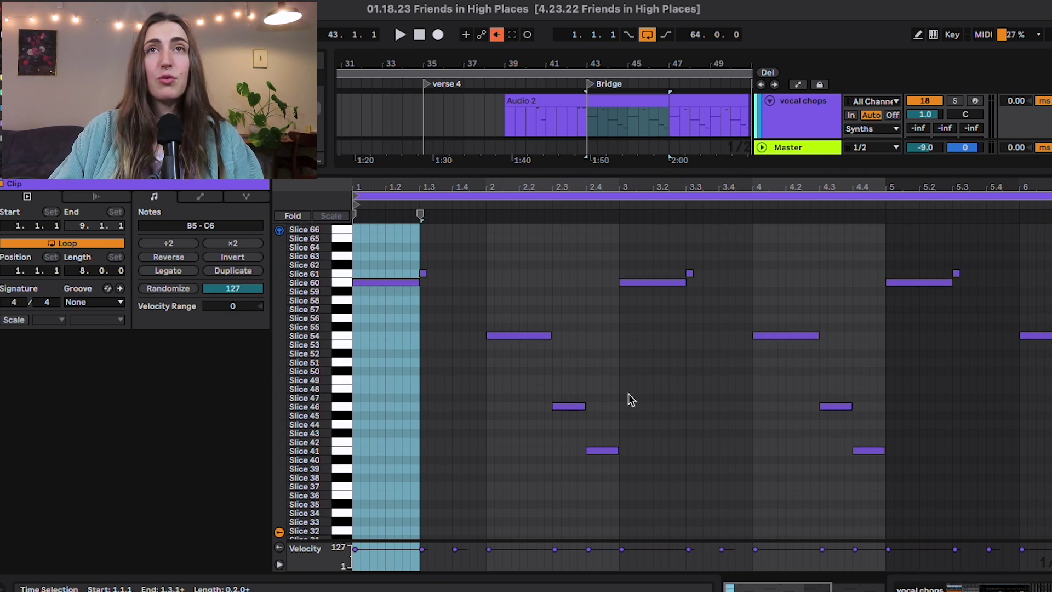
# Step: Play the vocal chops clip from the Bridge soloed and in the full mix, and examine its upper slice notes
pyautogui.click(955, 101)
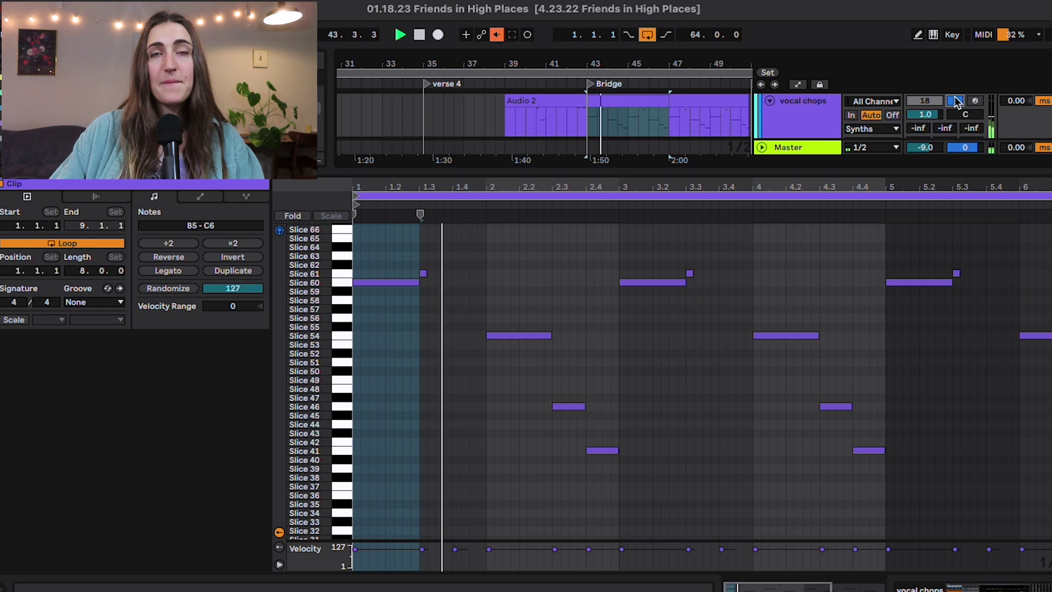
pyautogui.click(955, 100)
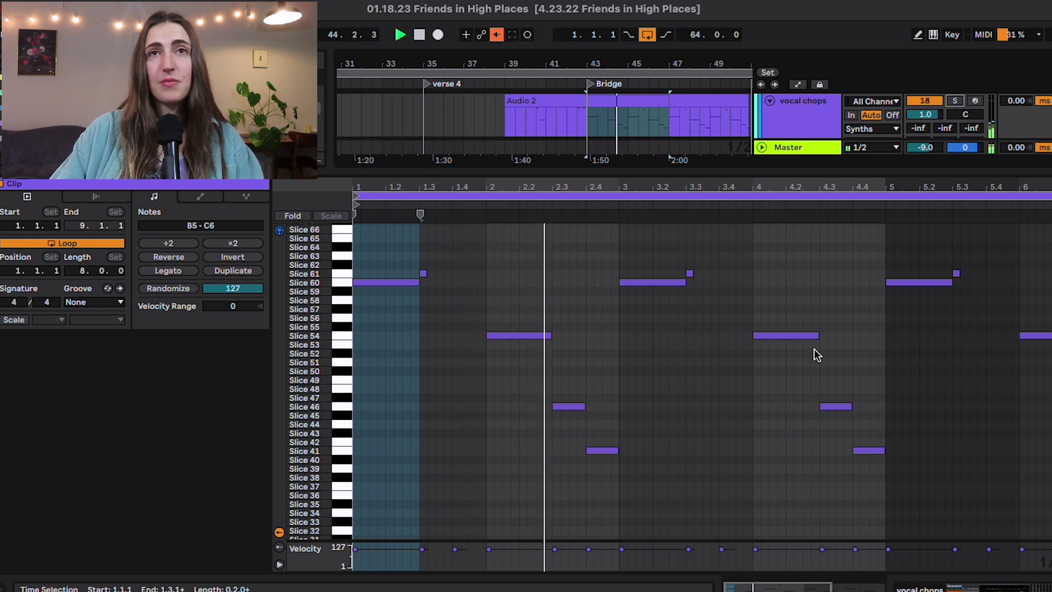
pyautogui.scroll(3, 815, 352)
pyautogui.hscroll(-1, 816, 355)
pyautogui.scroll(1, 816, 355)
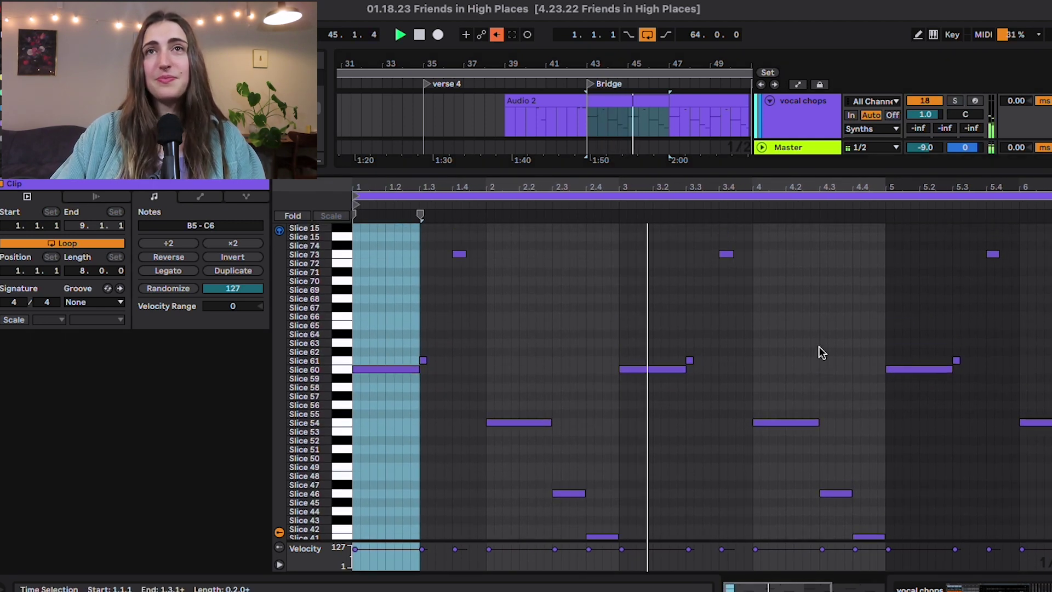
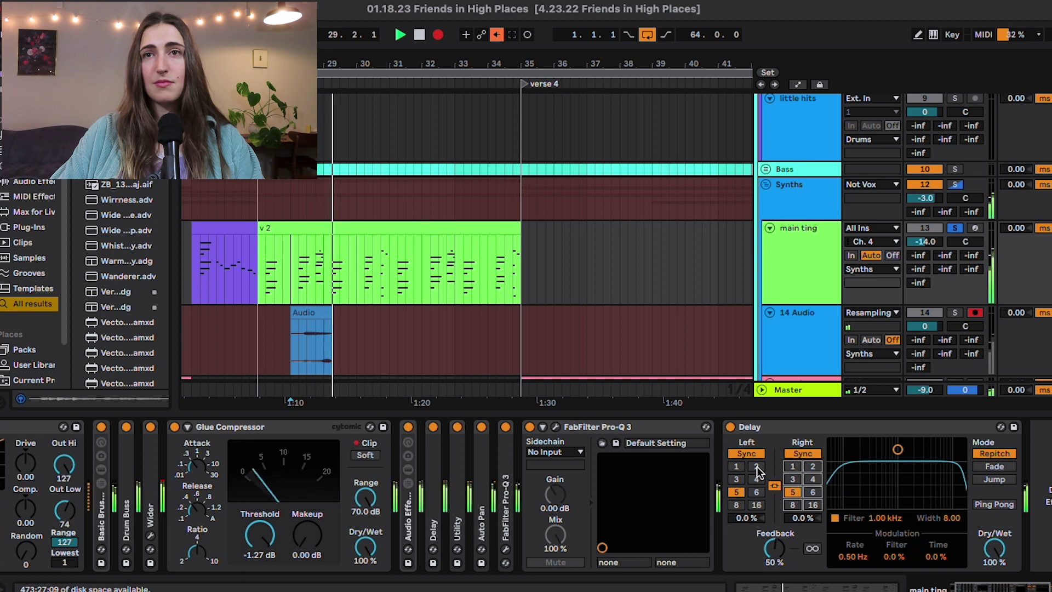
# Step: Set the left delay time to 2 in the Delay on main ting
pyautogui.click(756, 466)
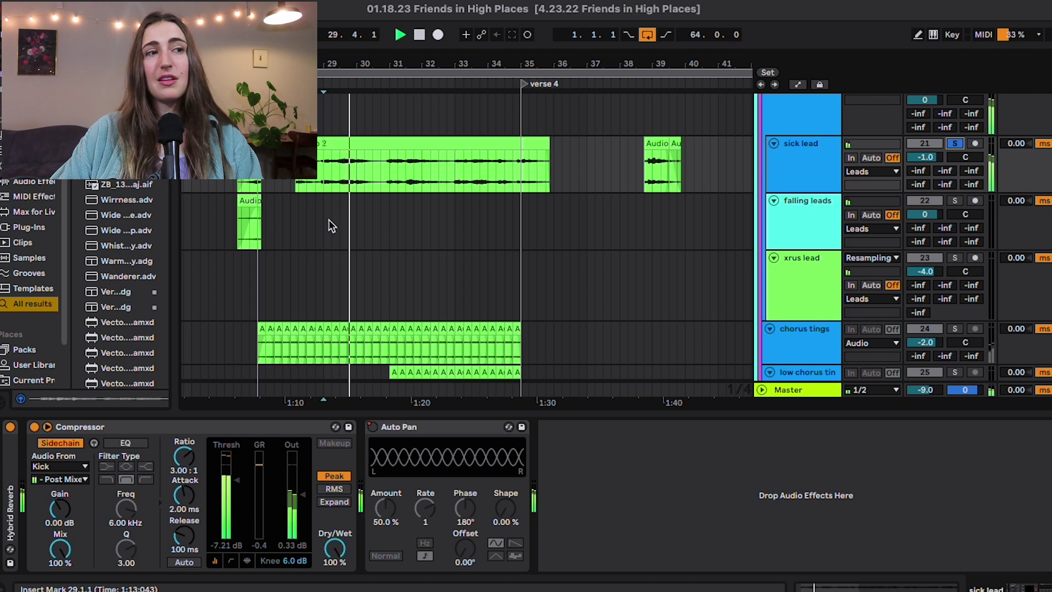
# Step: Audition the sick lead recording from 34.4.1, split the clip there, and delete the part before the split
pyautogui.press('space')
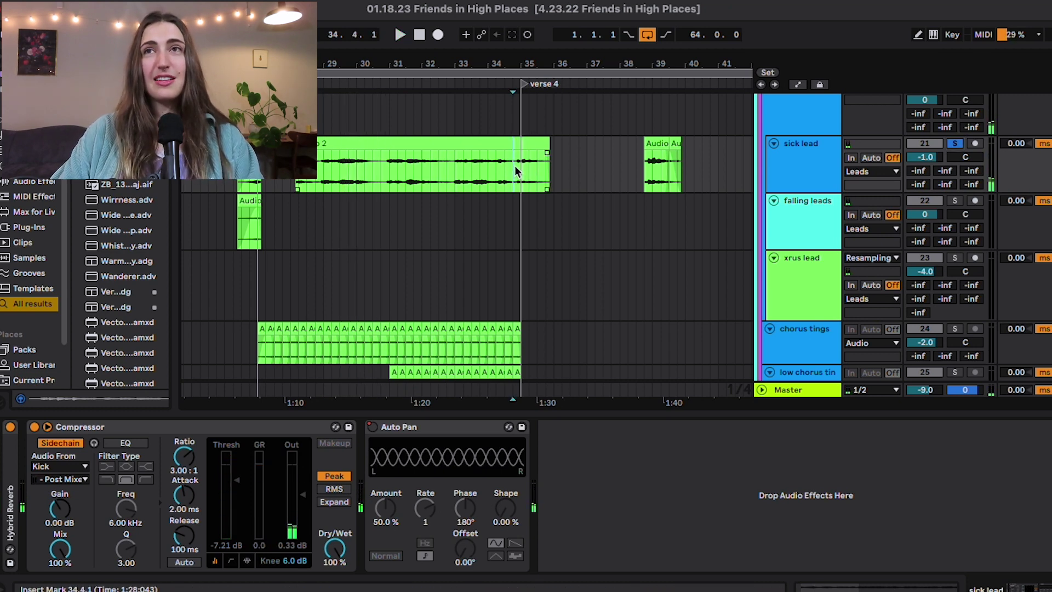
pyautogui.scroll(2, 517, 171)
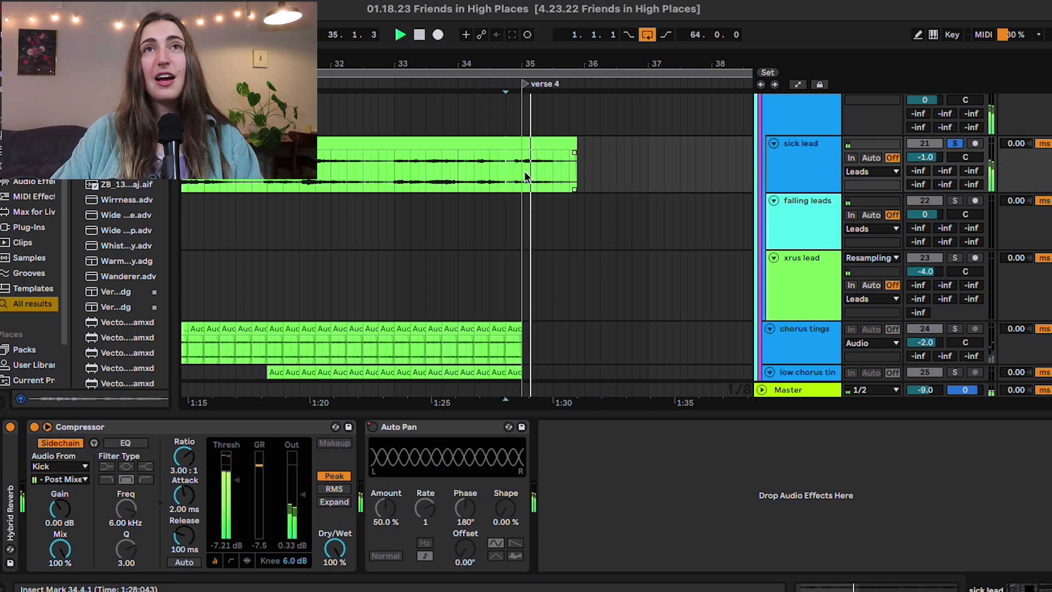
pyautogui.press('space')
pyautogui.hotkey('ctrl', 'e')
pyautogui.click(478, 146)
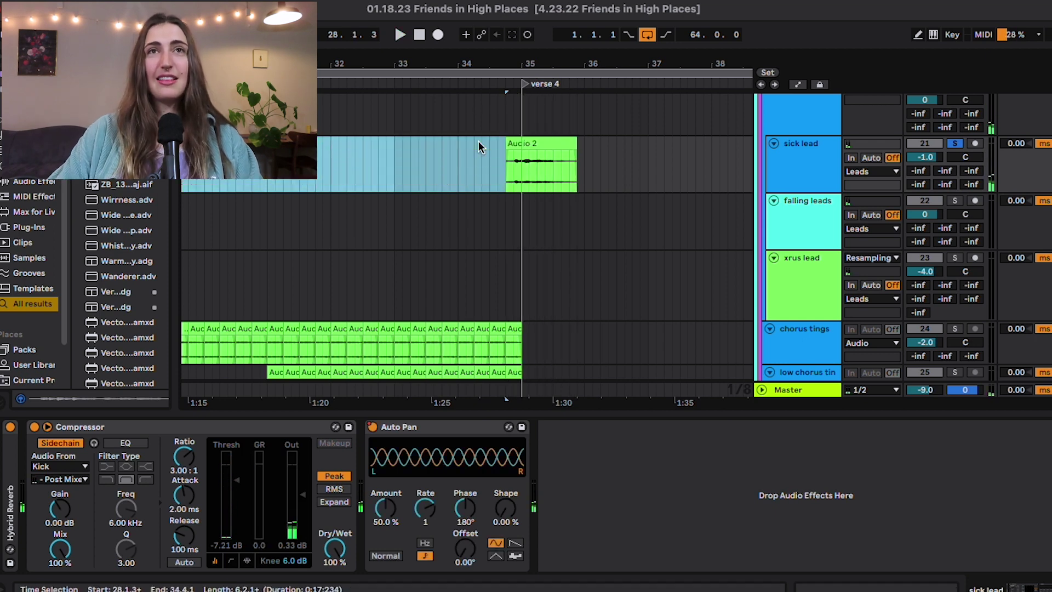
pyautogui.press('Delete')
# Step: Add a short fade-in at the start of the remaining Audio 2 clip on sick lead
pyautogui.moveTo(507, 153); pyautogui.dragTo(517, 153)
pyautogui.press('-')
pyautogui.click(496, 158)
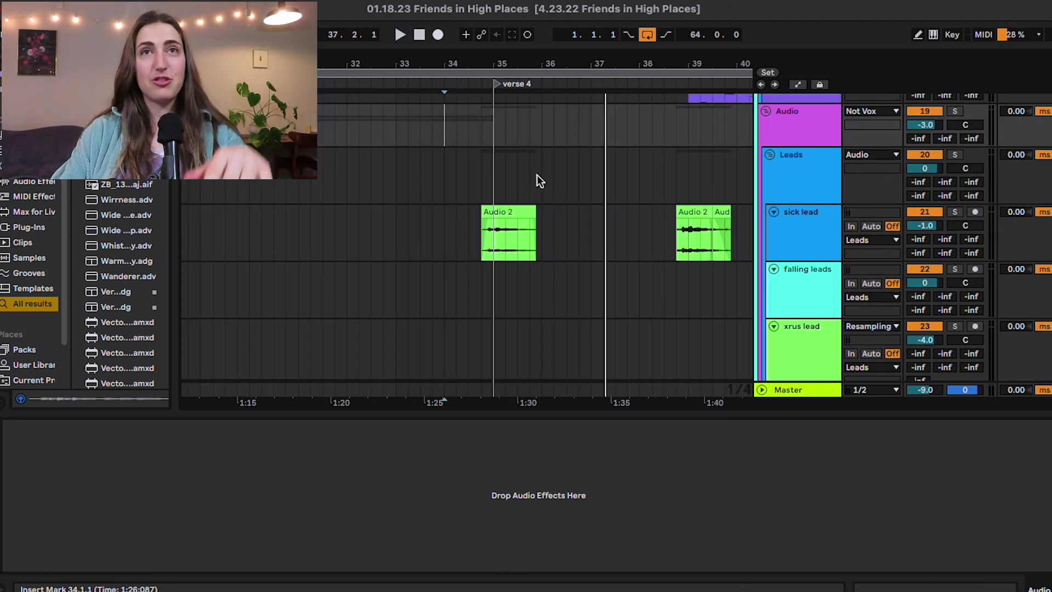
# Step: Play the Leads group from verse 4 at bar 35 with its Phaser-Flanger chain in view
pyautogui.click(489, 157)
pyautogui.press('space')
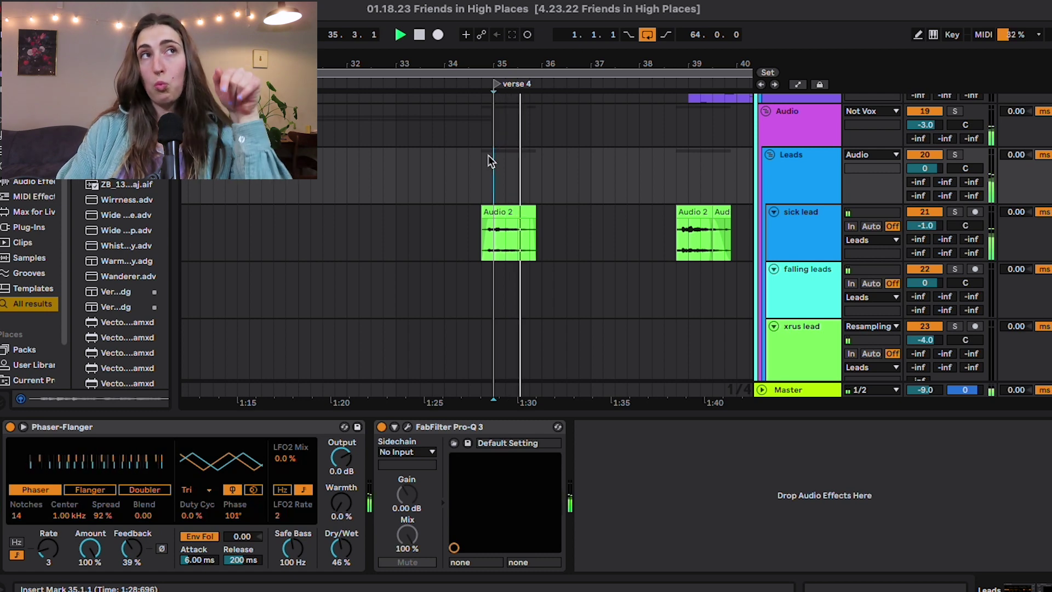
# Step: Inspect the Not Vox group's Compressor and pitch-drop effect chain, and collapse the group
pyautogui.scroll(10, 488, 160)
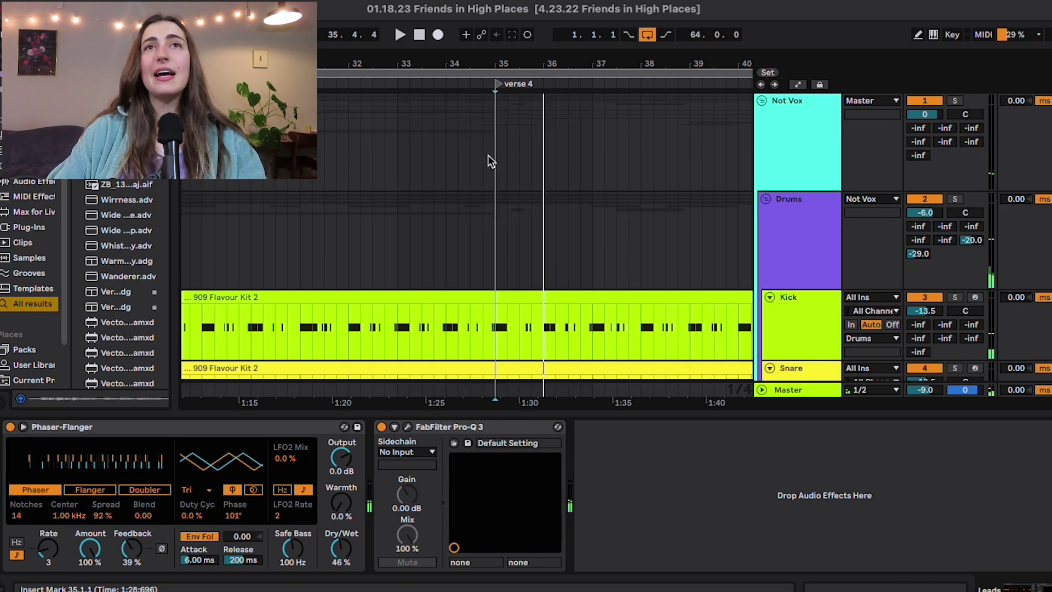
pyautogui.click(798, 167)
pyautogui.click(785, 170)
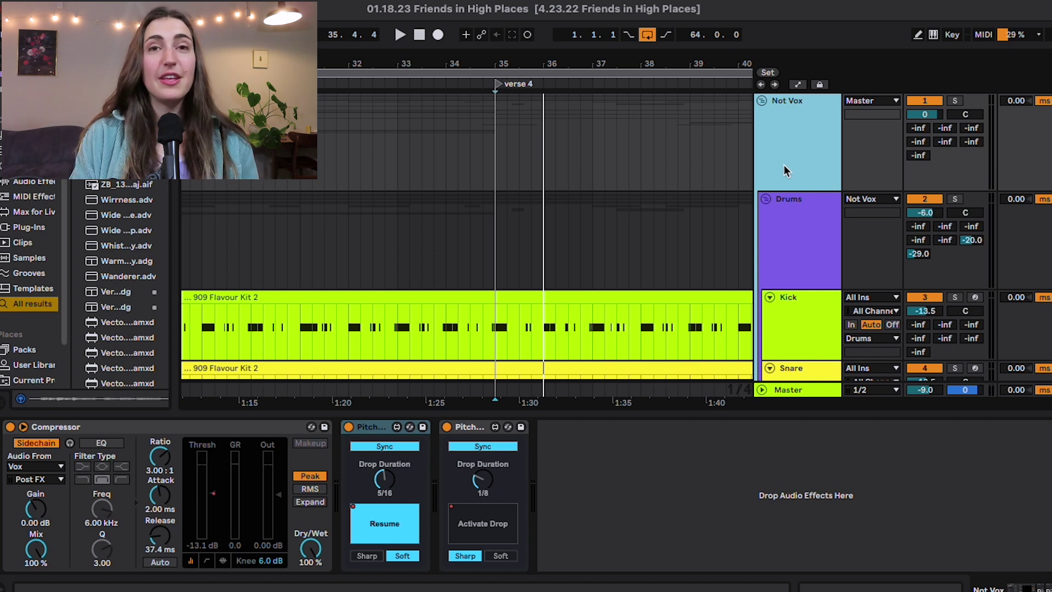
pyautogui.click(761, 101)
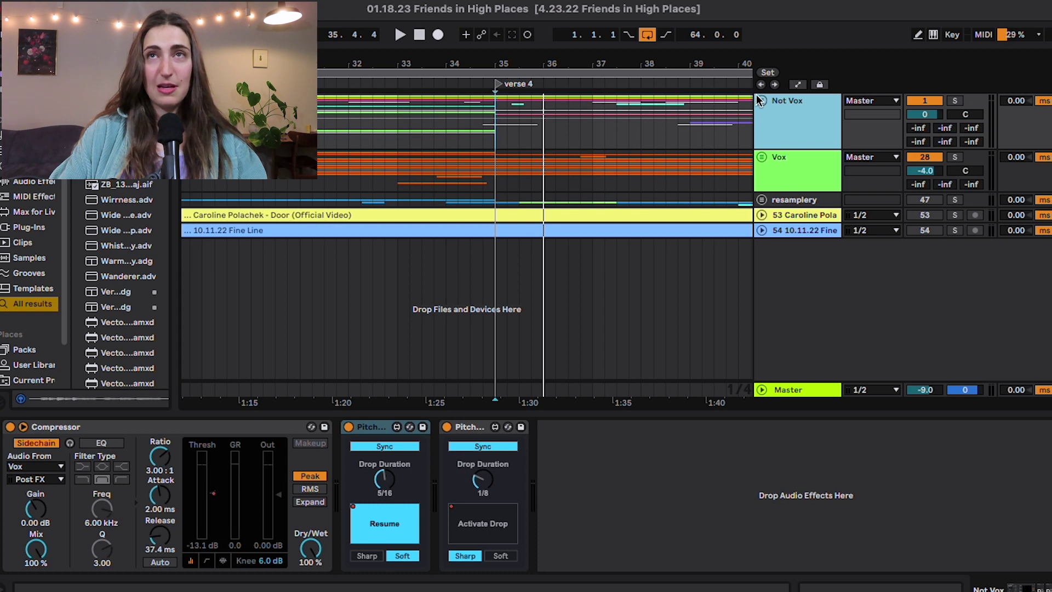
# Step: Expand the Not Vox group, reselect it and inspect the Drop Duration setting of its first pitch-drop device
pyautogui.click(761, 100)
pyautogui.click(734, 141)
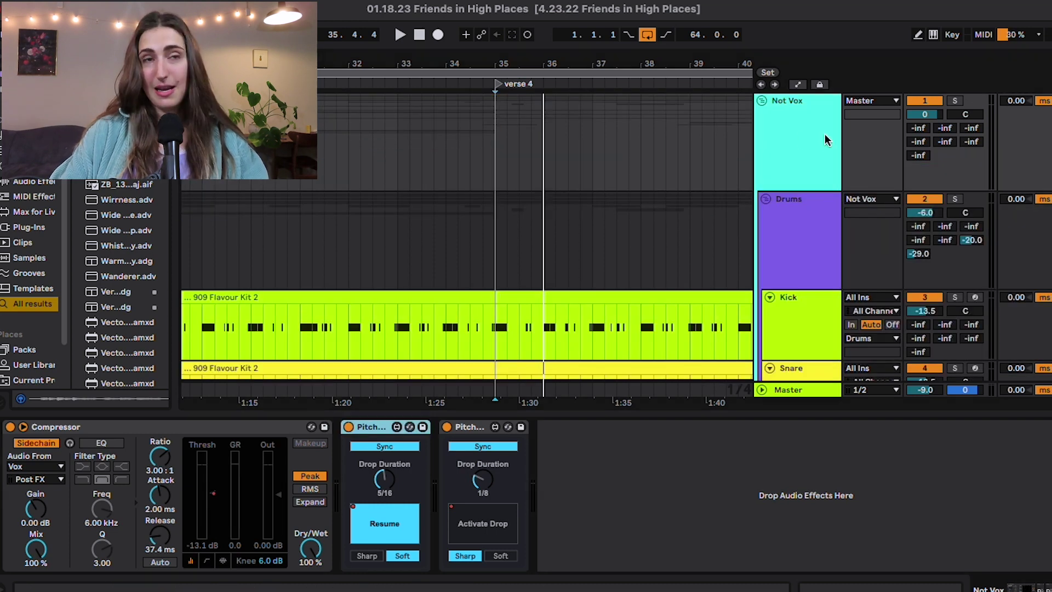
pyautogui.click(811, 143)
pyautogui.click(386, 481)
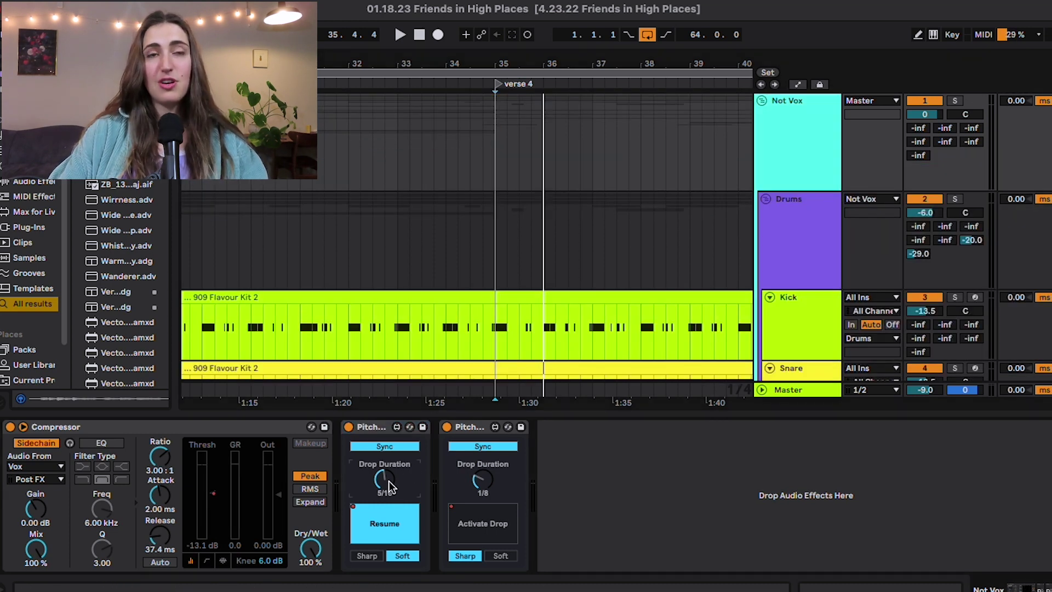
pyautogui.press('a')
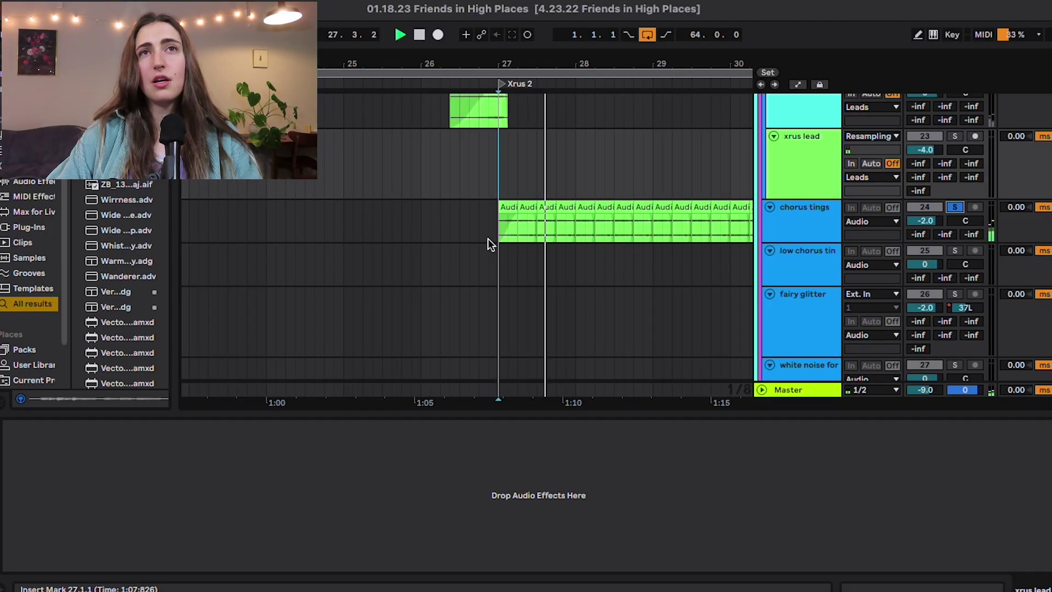
# Step: Extend the first chorus tings clip back to 23.2.1, audition the uncut recording, and restore the original chopped clips
pyautogui.scroll(-3, 487, 241)
pyautogui.scroll(3, 473, 206)
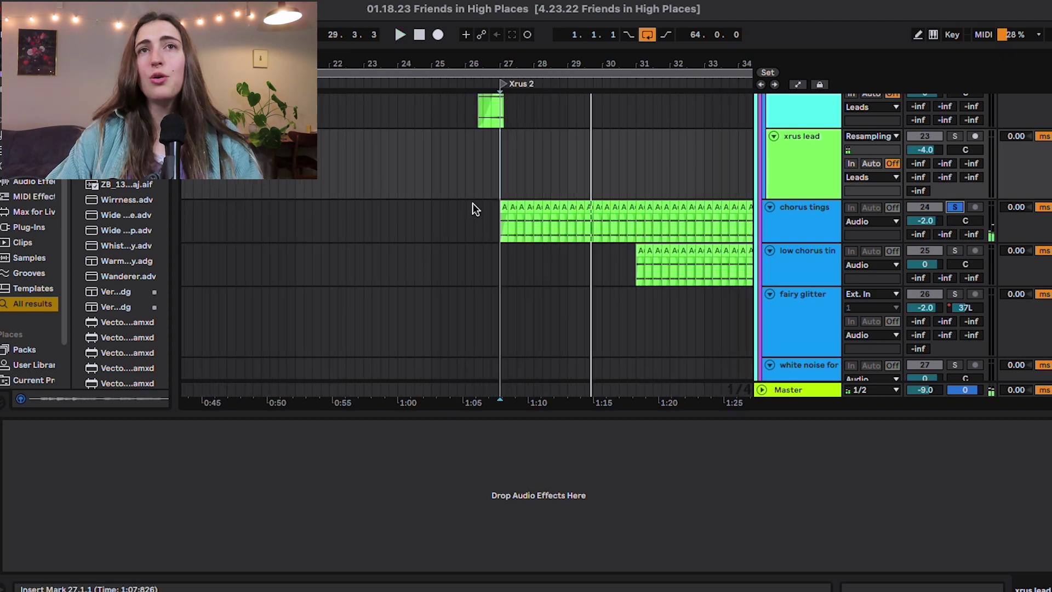
pyautogui.click(521, 206)
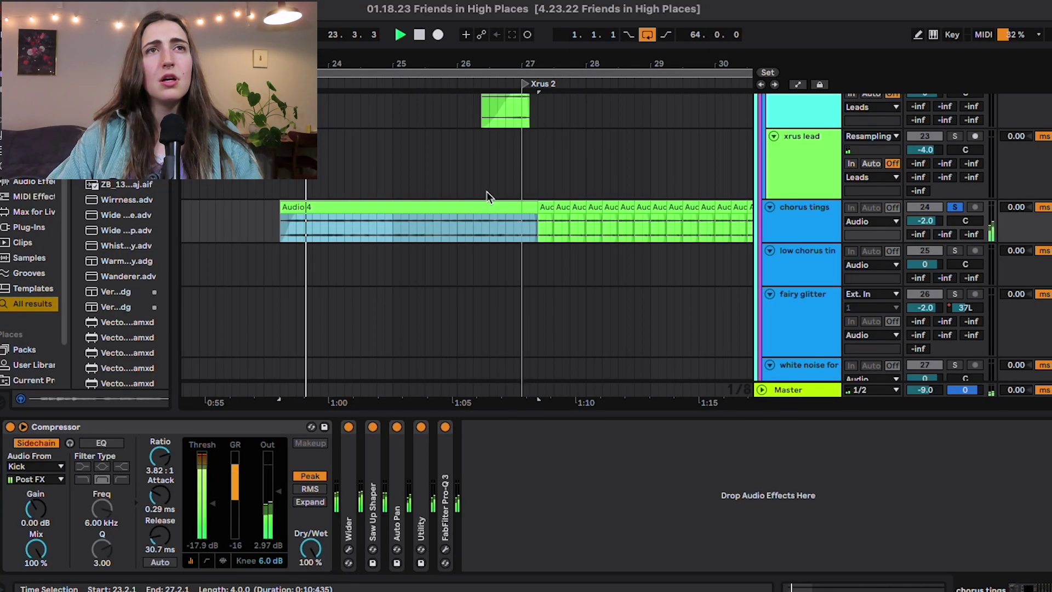
pyautogui.click(789, 255)
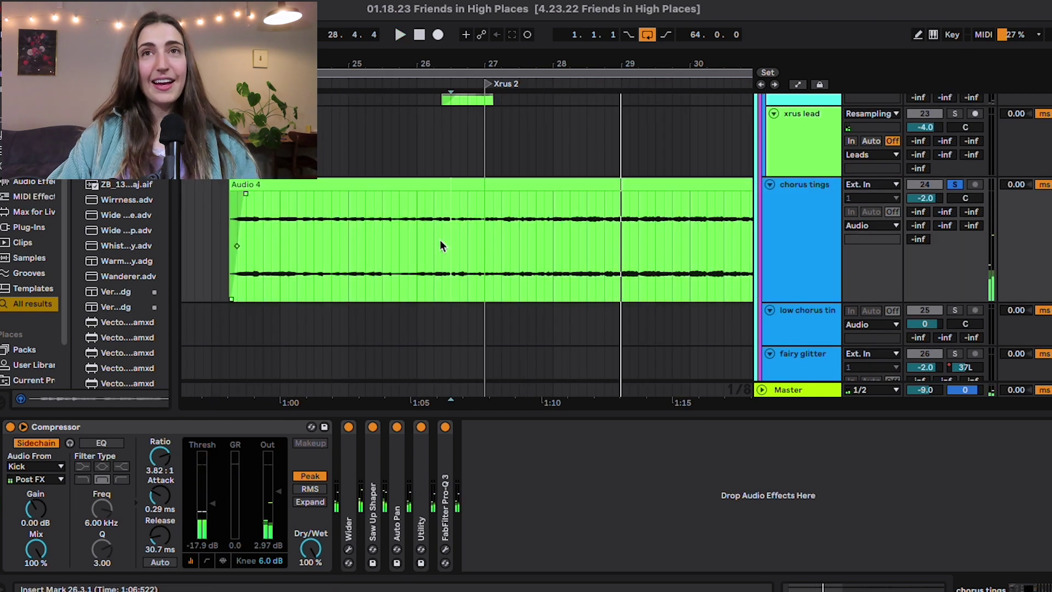
pyautogui.click(440, 238)
pyautogui.press('Delete')
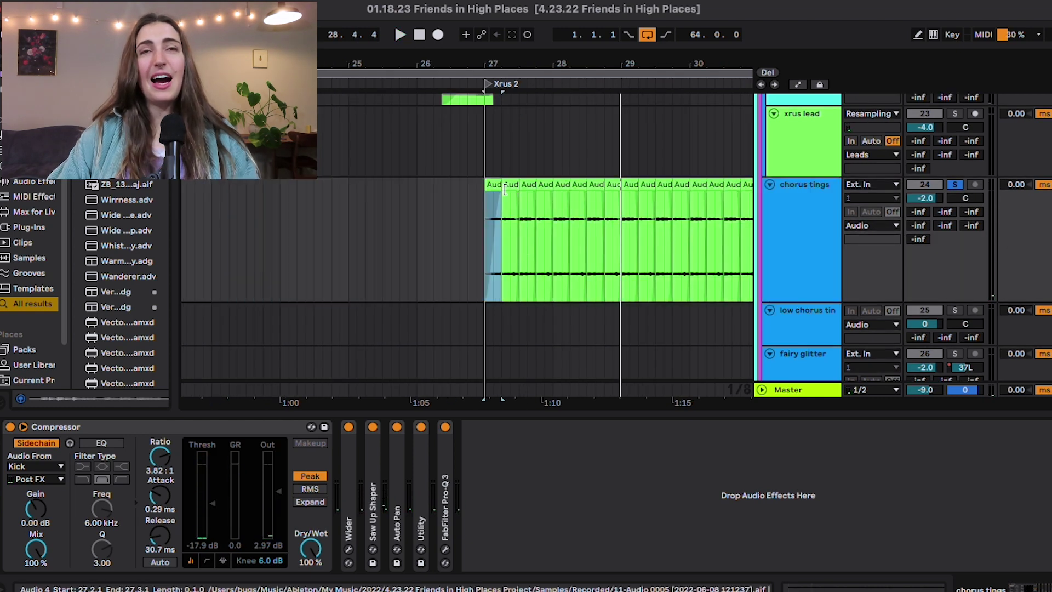
# Step: Reduce the chorus tings track height and select the aux ting clip before Xrus 2 to bring up its device chain
pyautogui.click(781, 276)
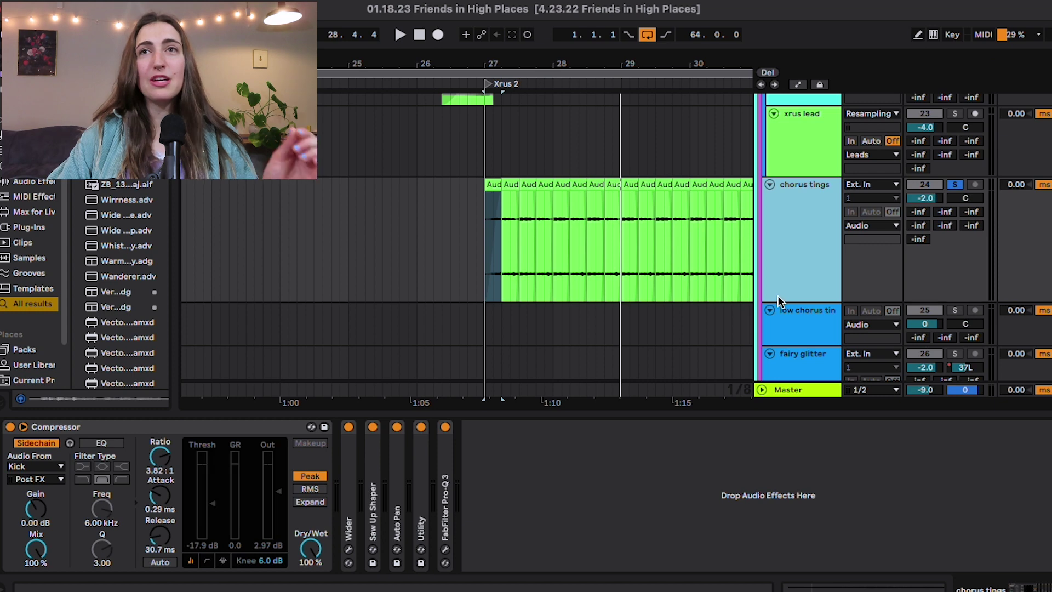
pyautogui.moveTo(776, 298); pyautogui.dragTo(777, 244)
pyautogui.scroll(-3, 587, 223)
pyautogui.scroll(8, 586, 223)
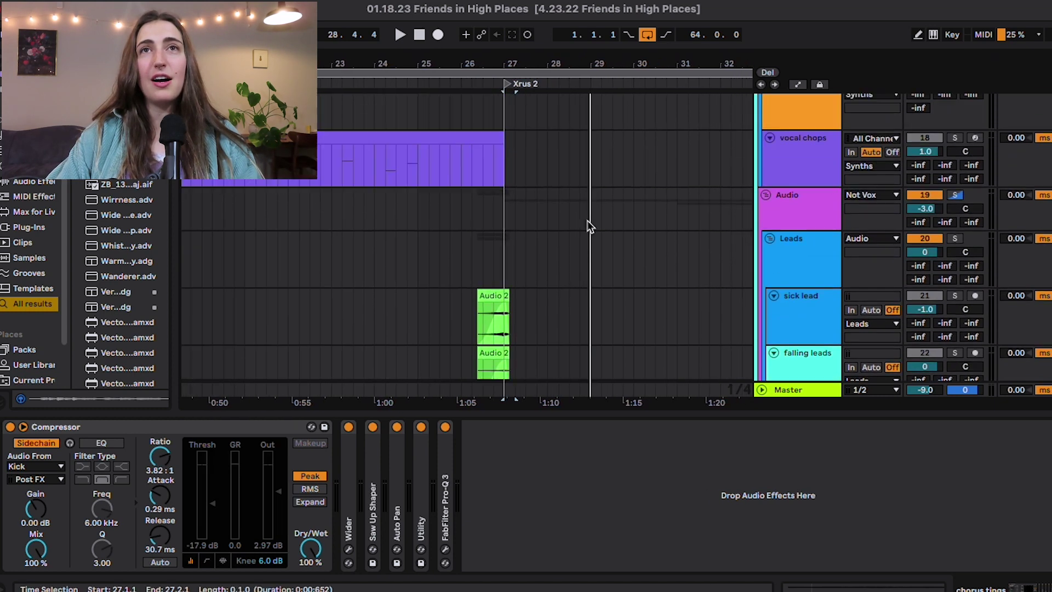
pyautogui.scroll(5, 589, 226)
pyautogui.hscroll(-3, 589, 226)
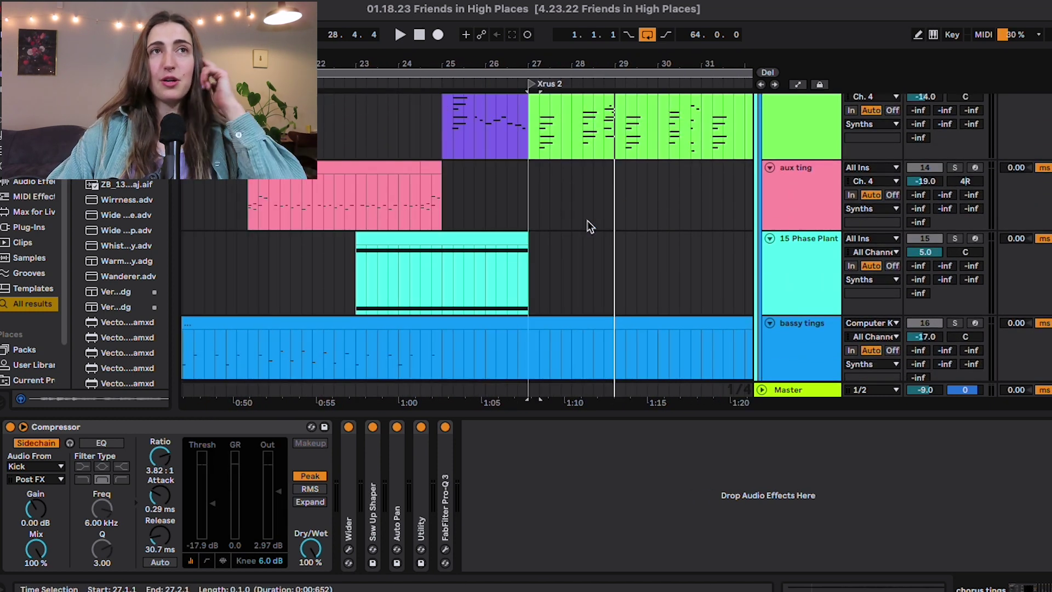
pyautogui.click(740, 180)
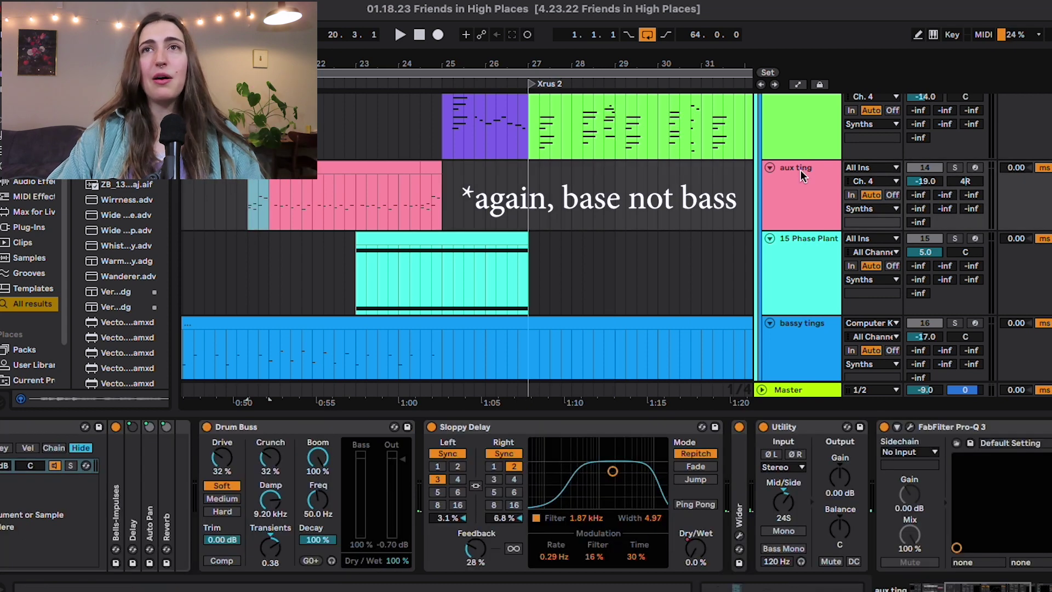
# Step: Solo the aux ting track and audition its verse 4 part from 39.1.1
pyautogui.press('-')
pyautogui.click(660, 165)
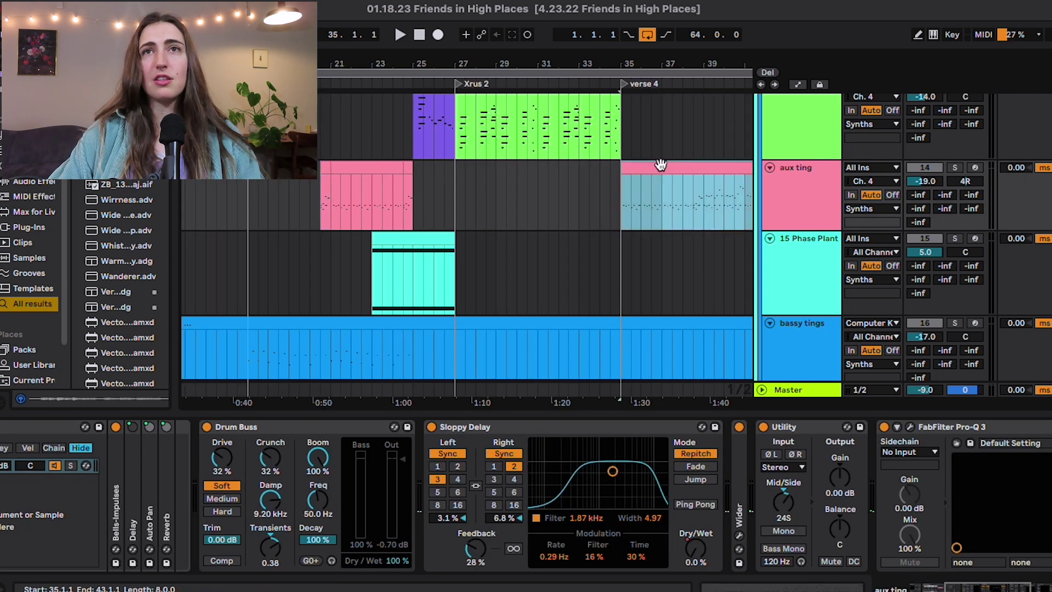
pyautogui.click(954, 166)
pyautogui.press('+')
pyautogui.press('space')
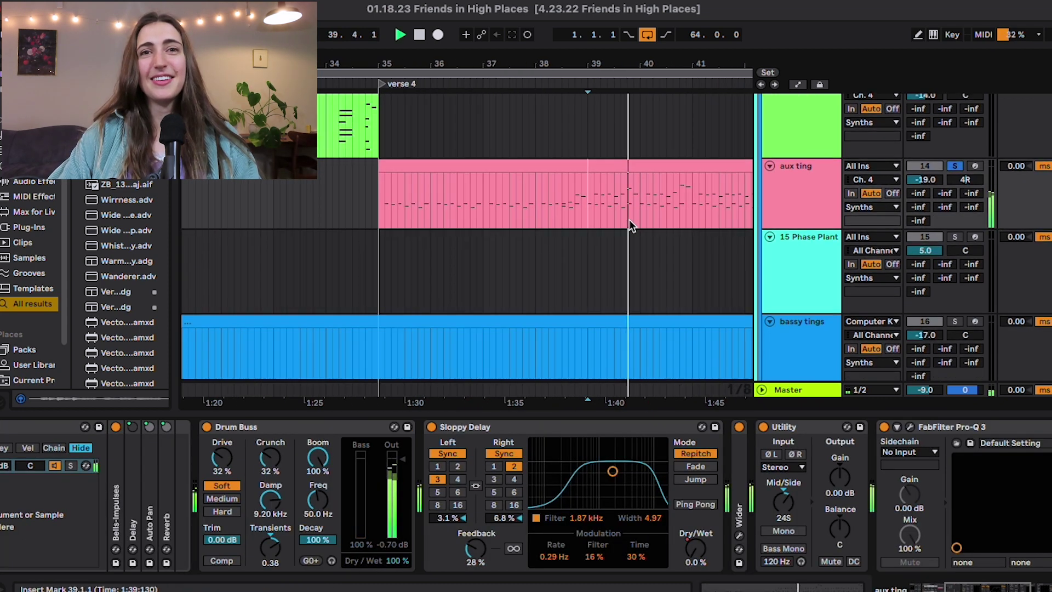
pyautogui.scroll(2, 629, 223)
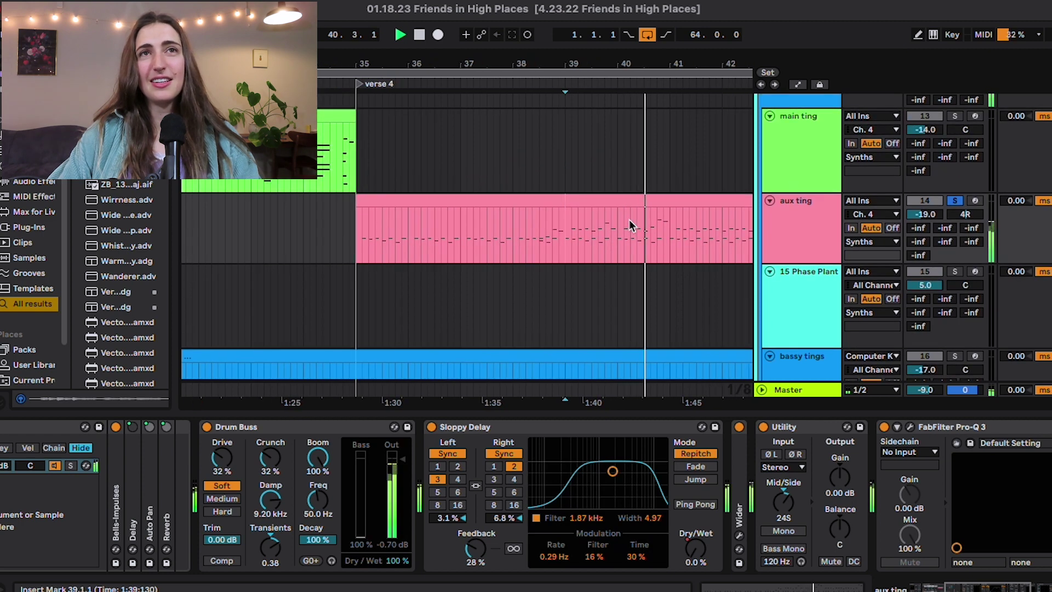
pyautogui.hscroll(2, 629, 224)
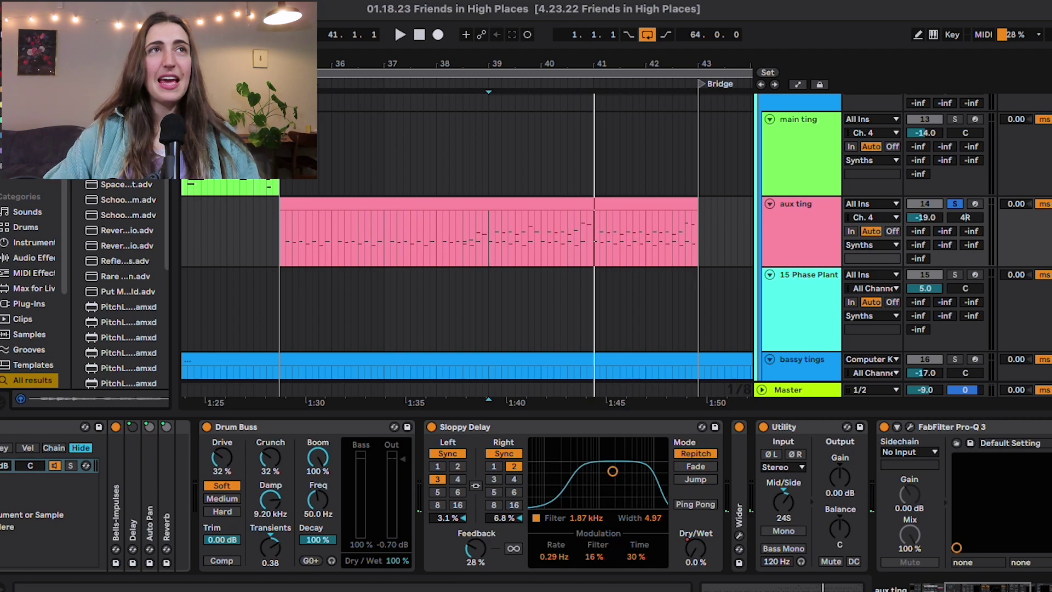
# Step: Add the Max for Live device PitchLoop89 to aux ting, and insert an armed audio track below it with its input set to Resampling
pyautogui.scroll(-2, 49, 280)
pyautogui.click(35, 236)
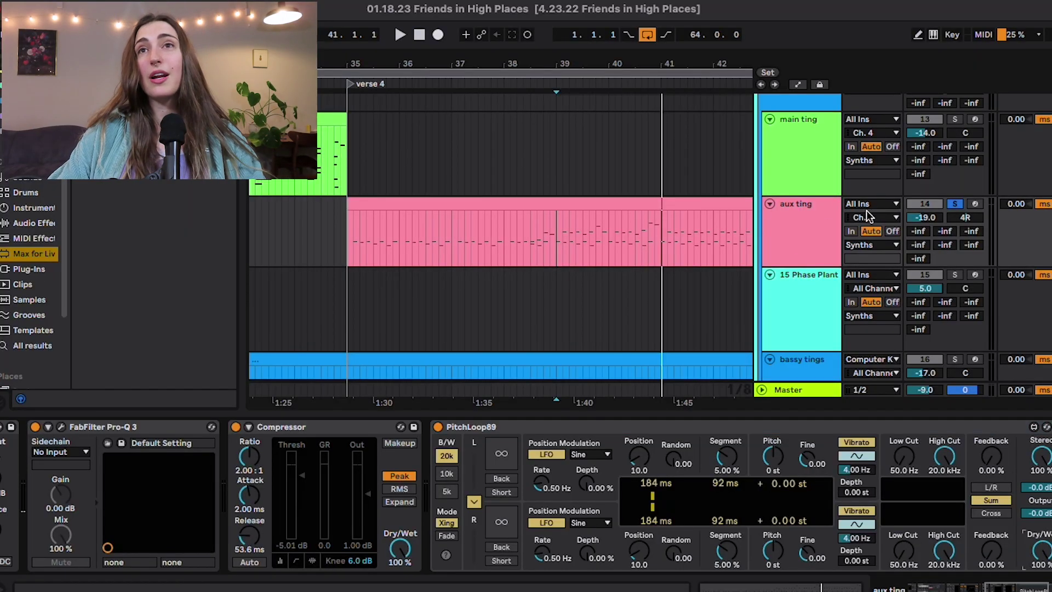
pyautogui.click(792, 215)
pyautogui.press('super+t')
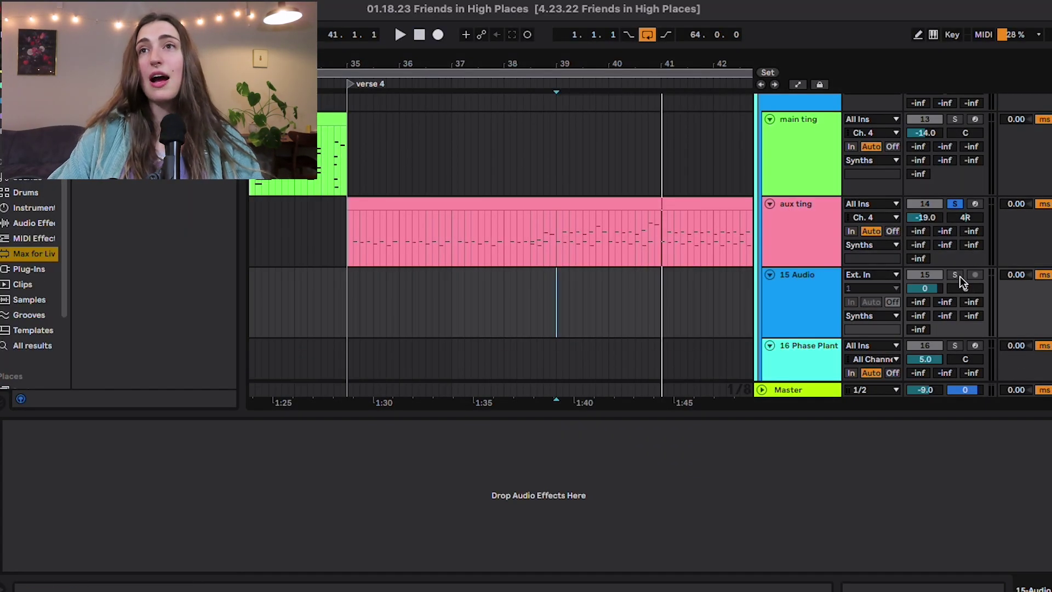
pyautogui.click(896, 276)
pyautogui.click(872, 311)
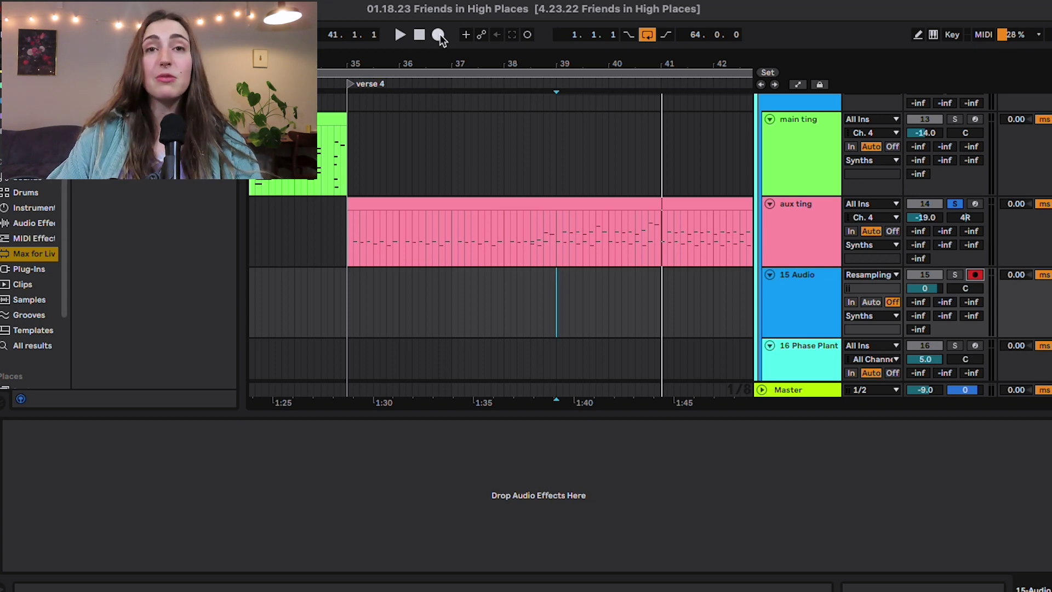
# Step: Record the soloed aux ting from 39.1.1 onto the resampling track while operating PitchLoop89's infinite-loop switch and Position control
pyautogui.click(439, 35)
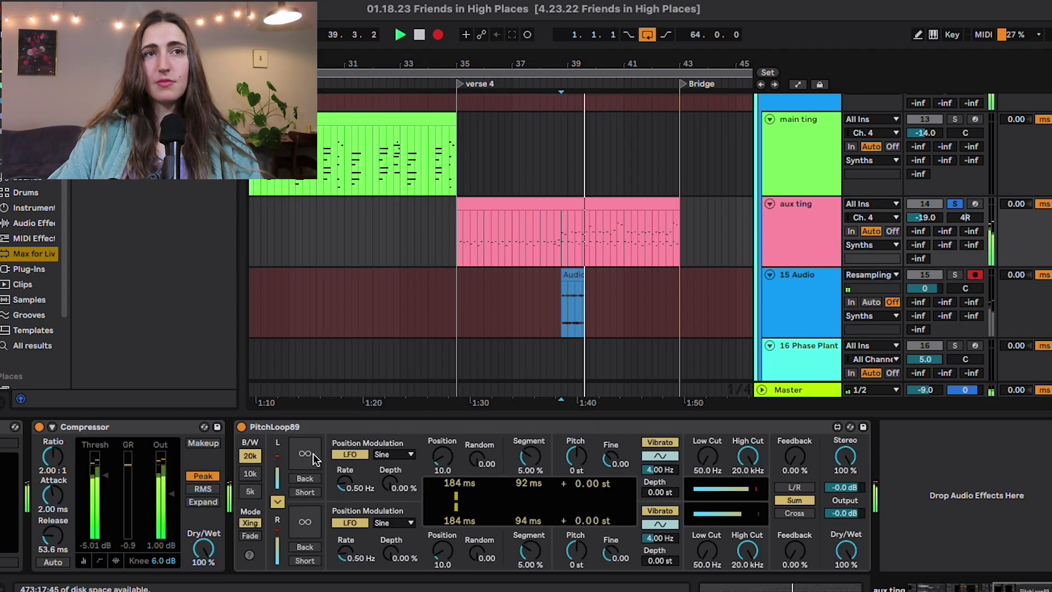
pyautogui.click(318, 458)
pyautogui.moveTo(442, 455); pyautogui.dragTo(462, 424)
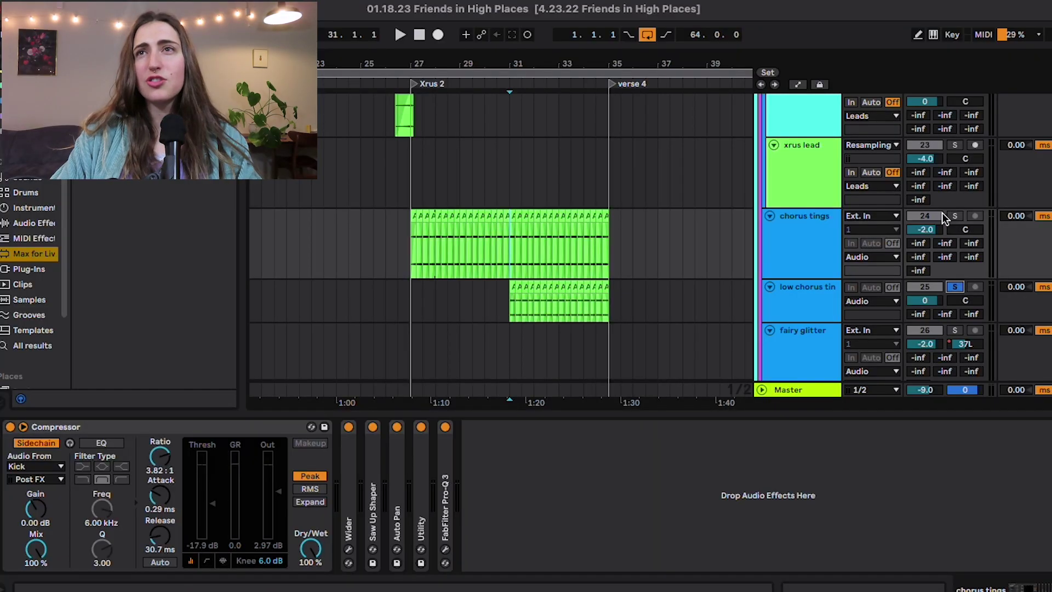
# Step: Audition the soloed low chorus tin track from 31.1.1, and open one of its clips to inspect the Pitch setting
pyautogui.press('space')
pyautogui.scroll(5, 548, 252)
pyautogui.scroll(-5, 538, 263)
pyautogui.click(953, 288)
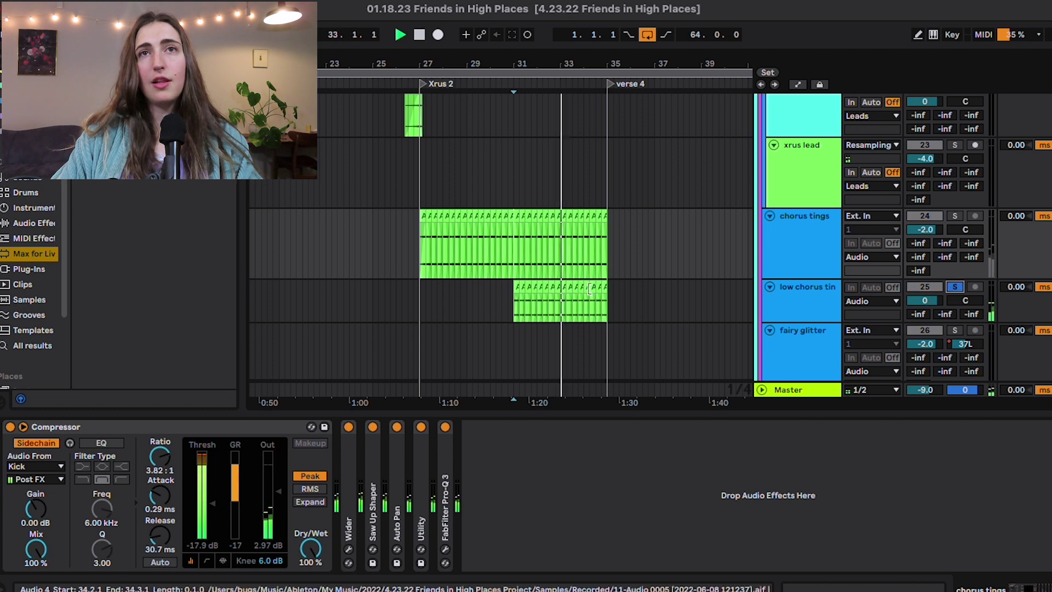
pyautogui.doubleClick(570, 283)
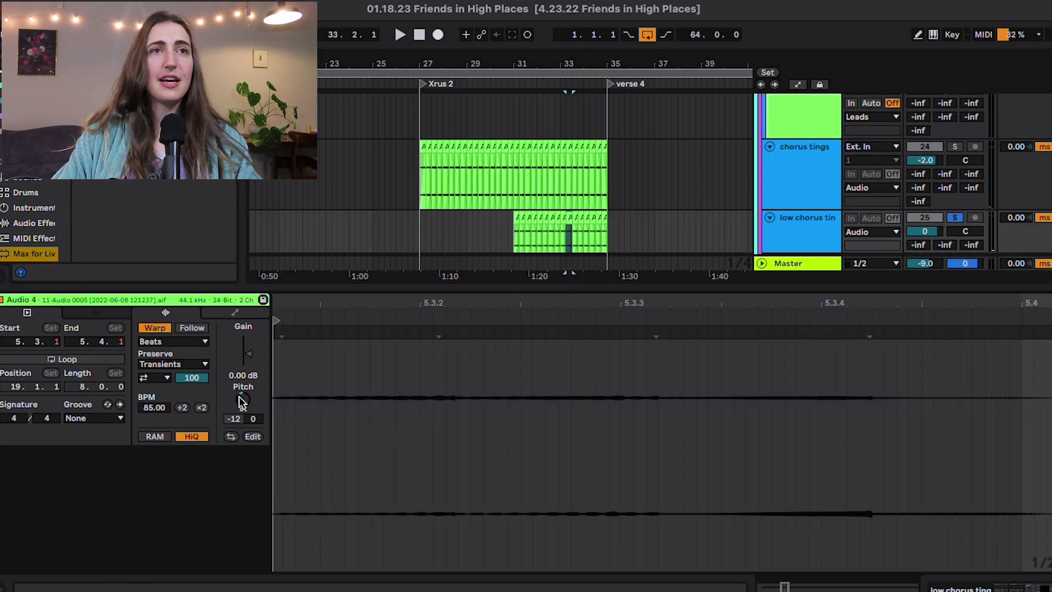
pyautogui.moveTo(440, 272); pyautogui.dragTo(476, 360)
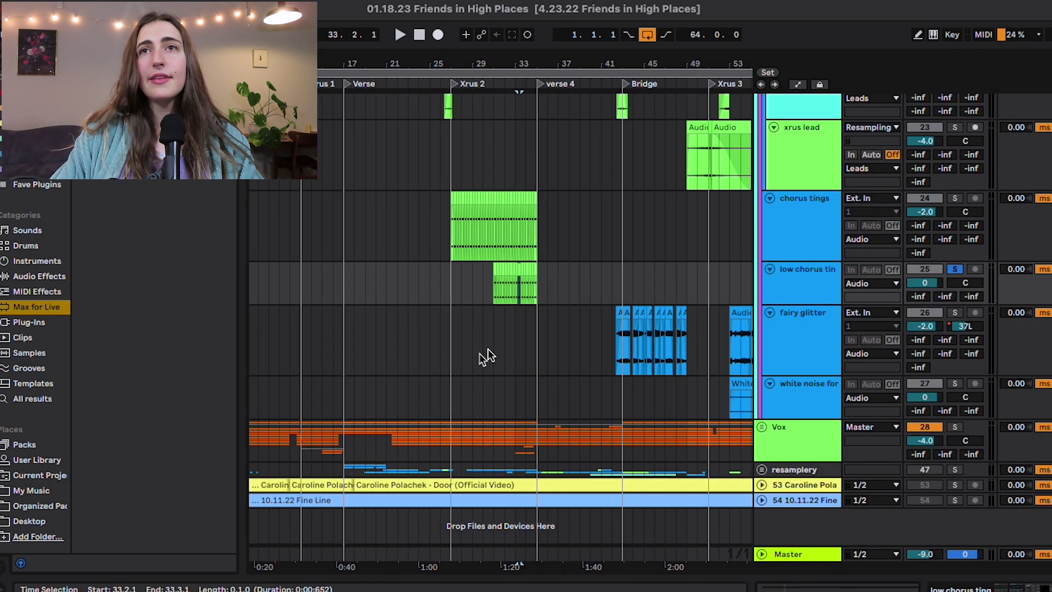
# Step: Solo and play fairy glitter around the Bridge, and extend its first Audio 5 clip back to 20.3.1 to audition the source recording
pyautogui.click(626, 328)
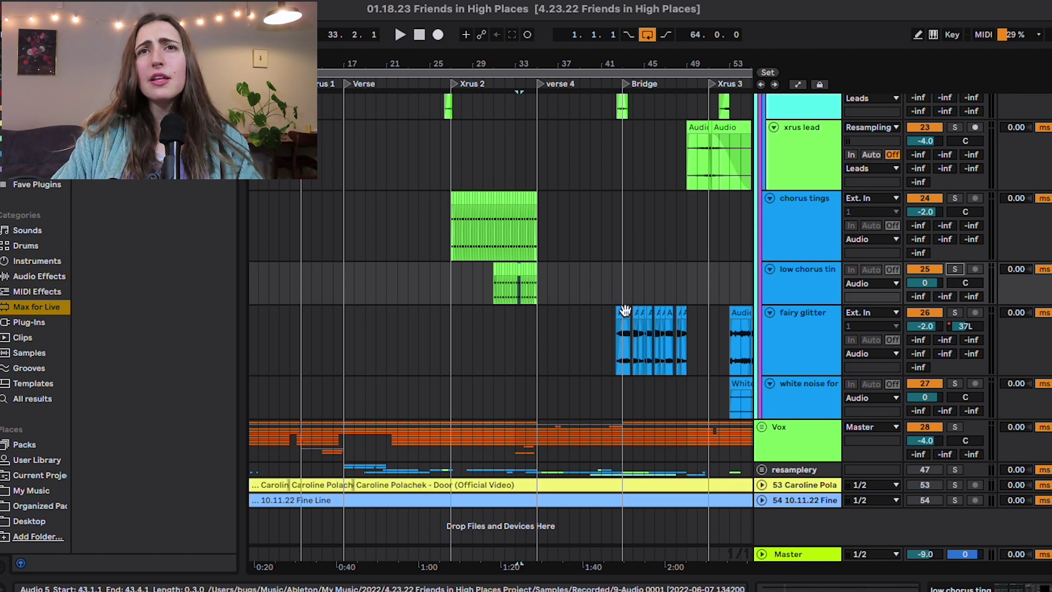
pyautogui.click(955, 313)
pyautogui.press('space')
pyautogui.moveTo(577, 321); pyautogui.dragTo(308, 321)
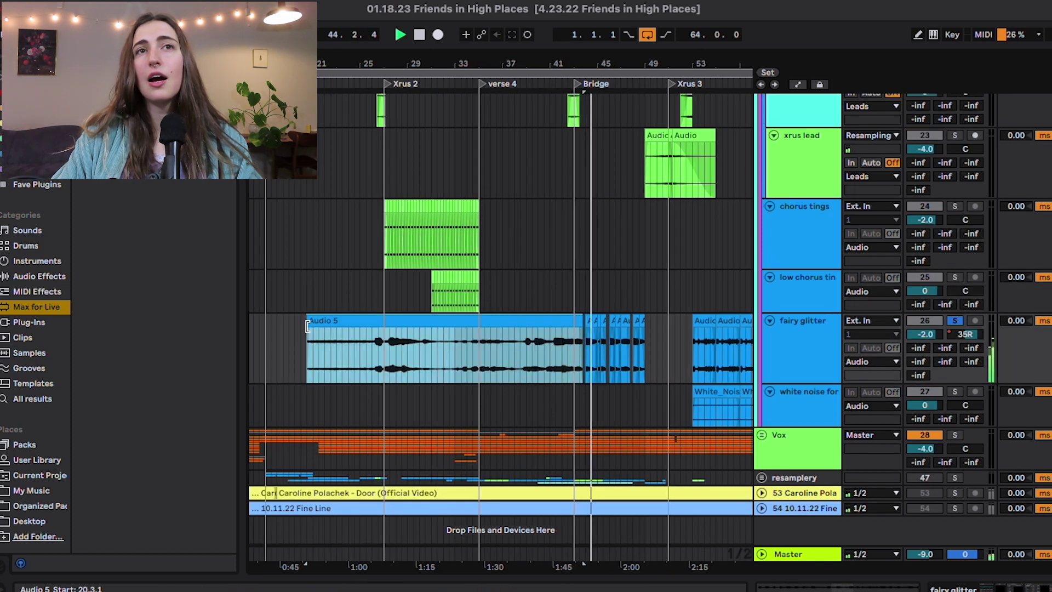
pyautogui.click(324, 357)
pyautogui.press('space')
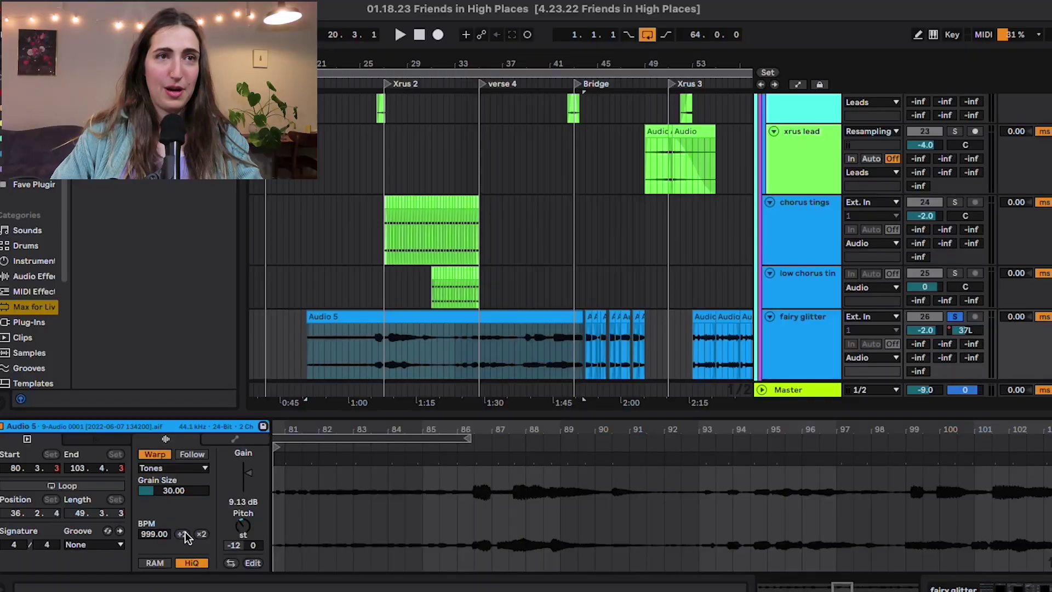
# Step: Halve the extended Audio 5 clip's BPM three times to 124.88 and play the result
pyautogui.click(181, 533)
pyautogui.click(182, 534)
pyautogui.click(181, 533)
pyautogui.press('space')
# Step: Extend the end of the fairy glitter Audio 5 clip to 27.1.3, and stop playback
pyautogui.scroll(3, 294, 345)
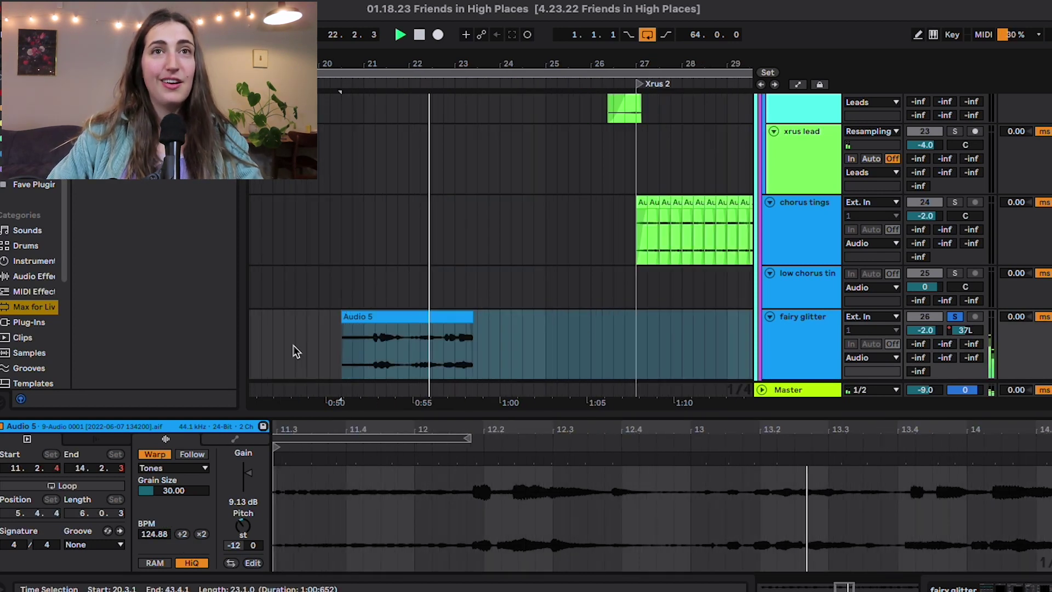
pyautogui.click(464, 317)
pyautogui.moveTo(471, 316); pyautogui.dragTo(641, 315)
pyautogui.press('space')
# Step: Extend the first chorus tings clip back to about bar 23 for comparison, and select the fairy glitter Audio 5 clip
pyautogui.click(650, 203)
pyautogui.moveTo(651, 203); pyautogui.dragTo(413, 205)
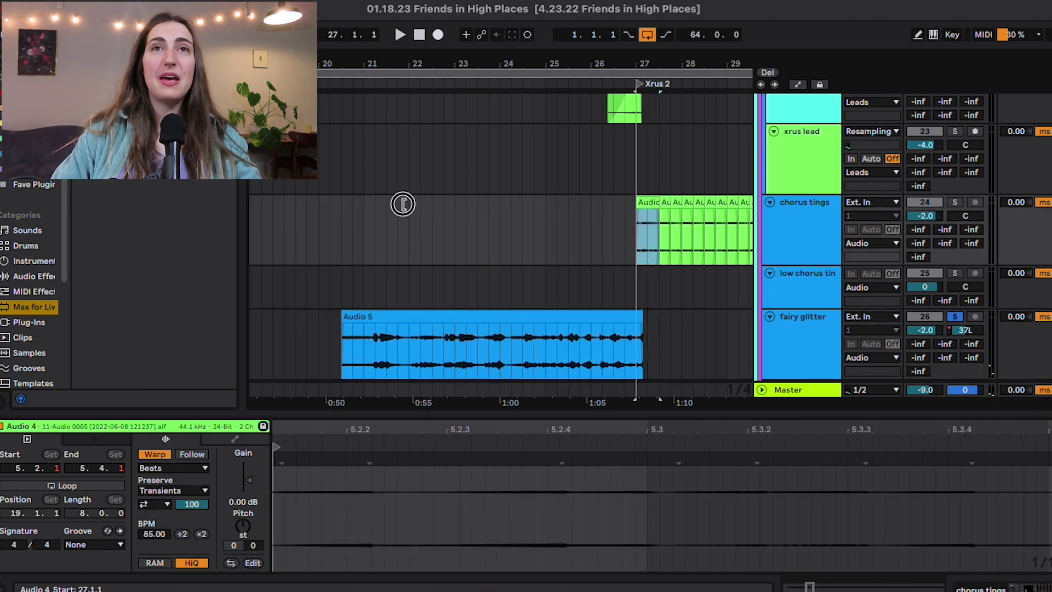
pyautogui.press('-')
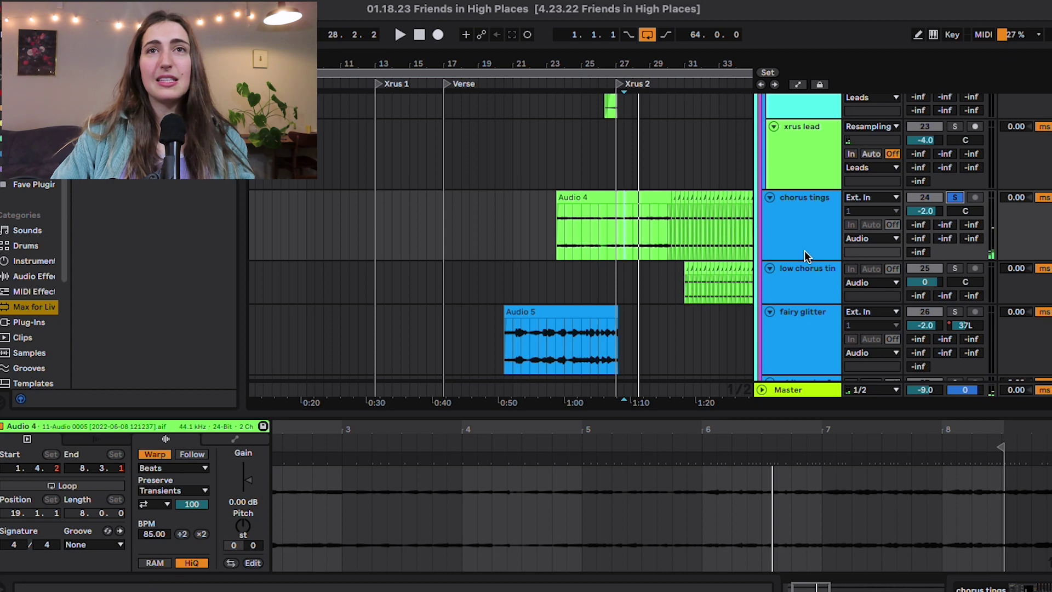
pyautogui.click(507, 339)
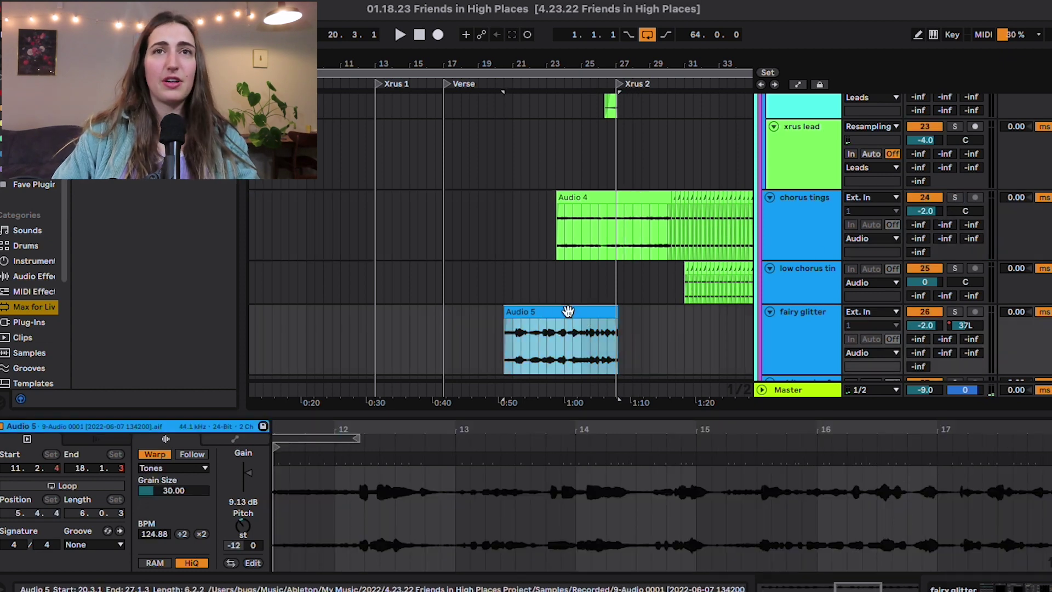
# Step: Audition the soloed white noise track in Xrus 3 and select that track
pyautogui.press('-')
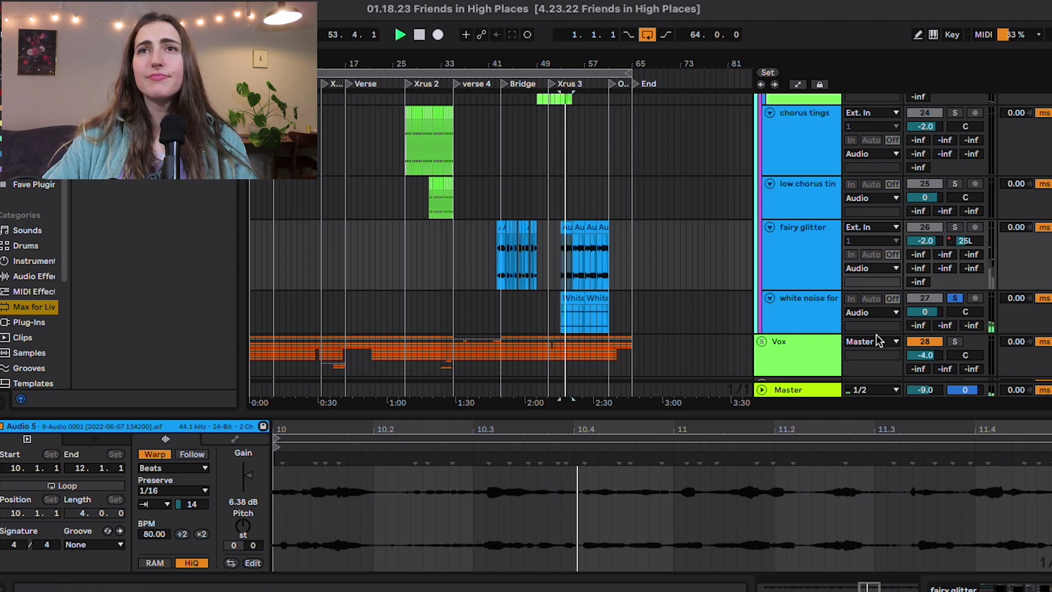
pyautogui.click(829, 310)
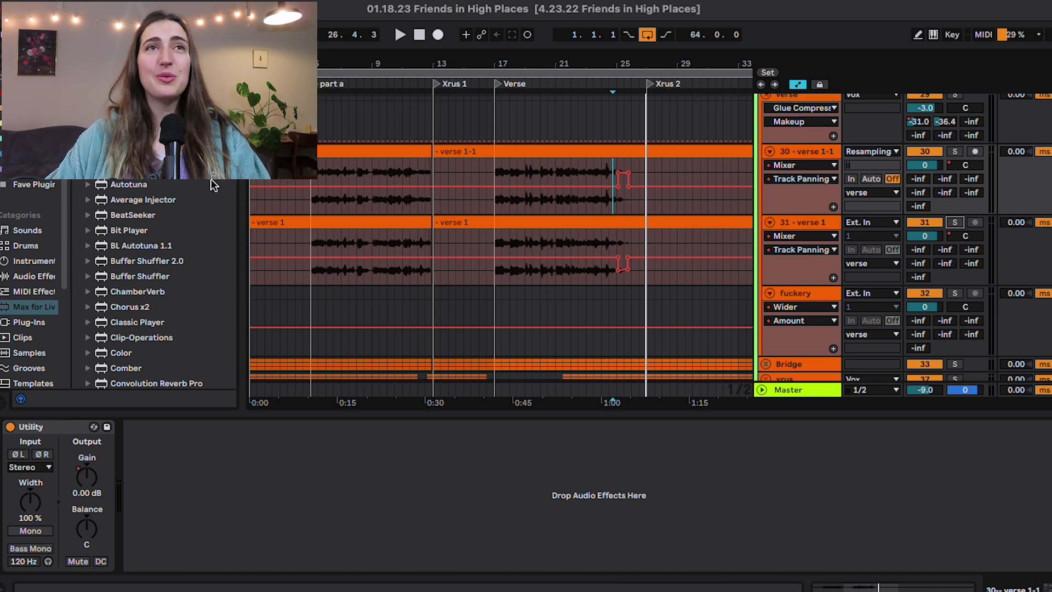
# Step: Set the insert marker at 5.1.1 on verse 1-1 and examine the verse 1-1 and verse 1 vocal waveforms around part a
pyautogui.click(309, 204)
pyautogui.press('+')
pyautogui.press('+')
pyautogui.press('+')
pyautogui.press('+')
pyautogui.press('+')
pyautogui.press('+')
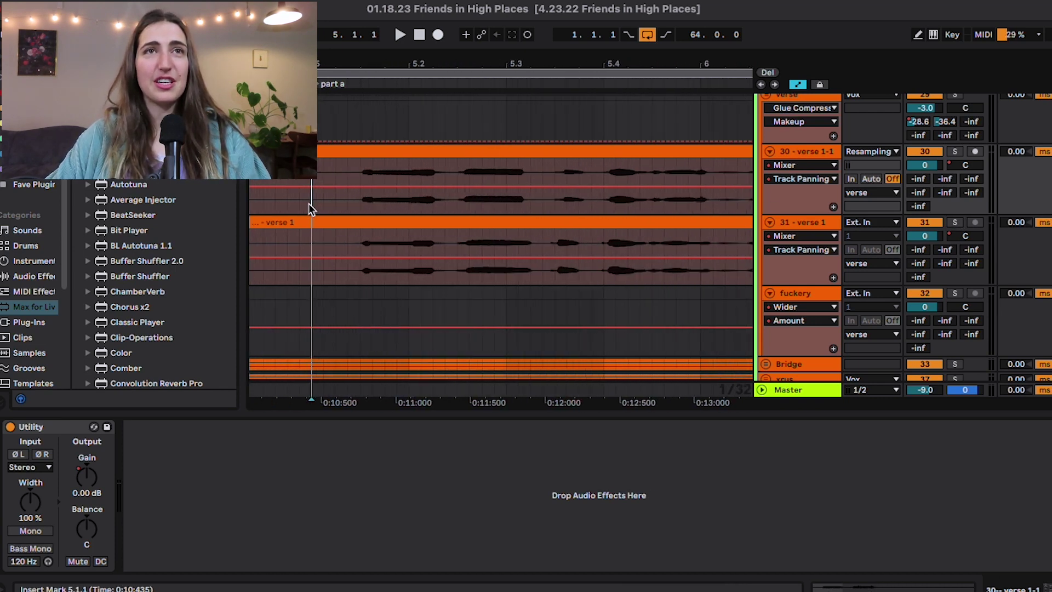
pyautogui.press('-')
pyautogui.press('-')
pyautogui.press('-')
pyautogui.press('-')
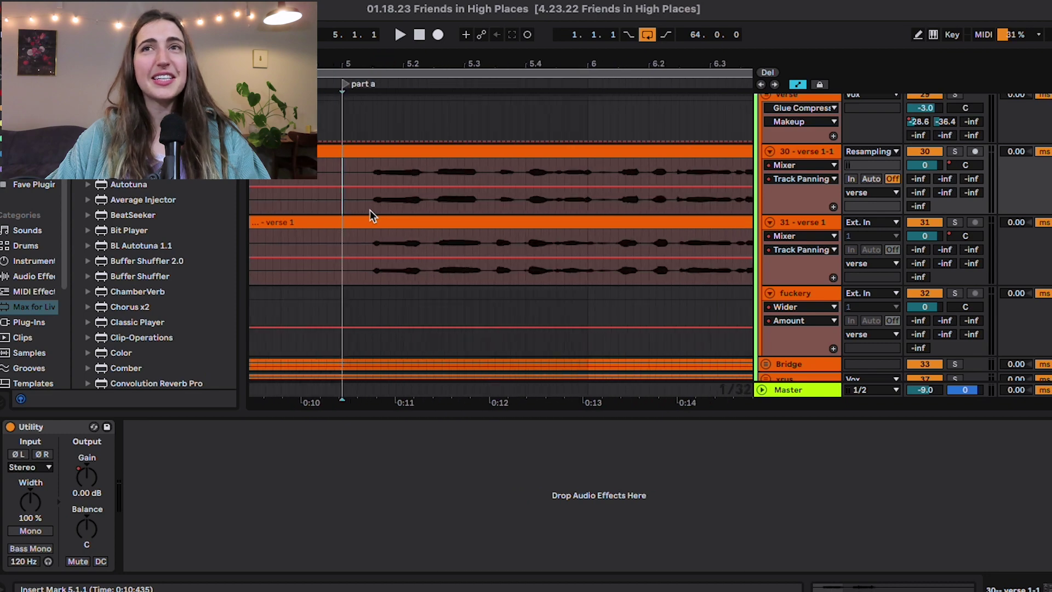
pyautogui.press('-')
pyautogui.press('-')
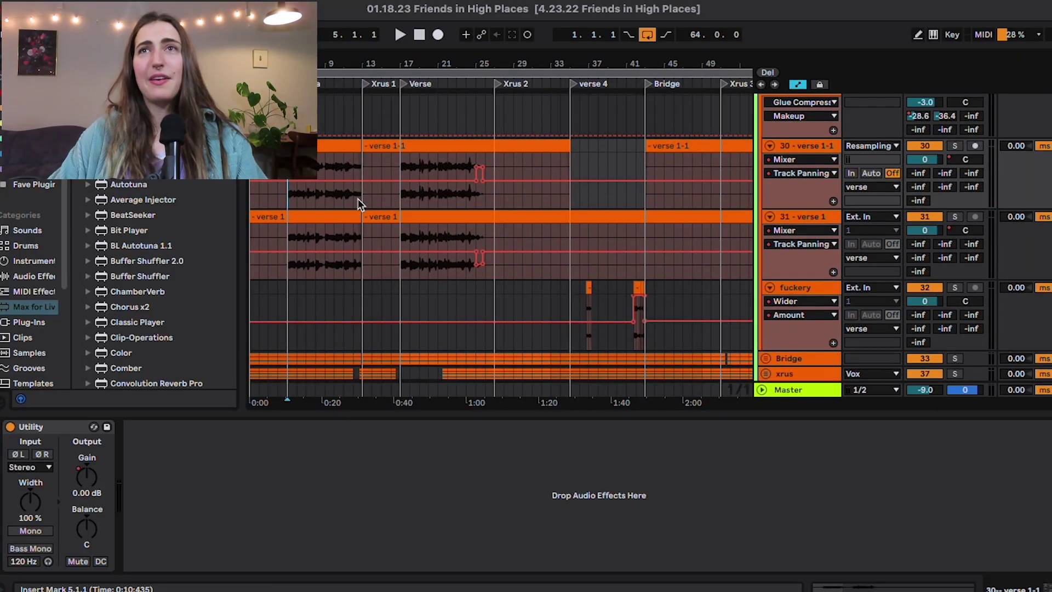
# Step: Place the insert marker at 11.1.1 on verse 1-1 and audition the vocal's transition into Xrus 1
pyautogui.click(353, 195)
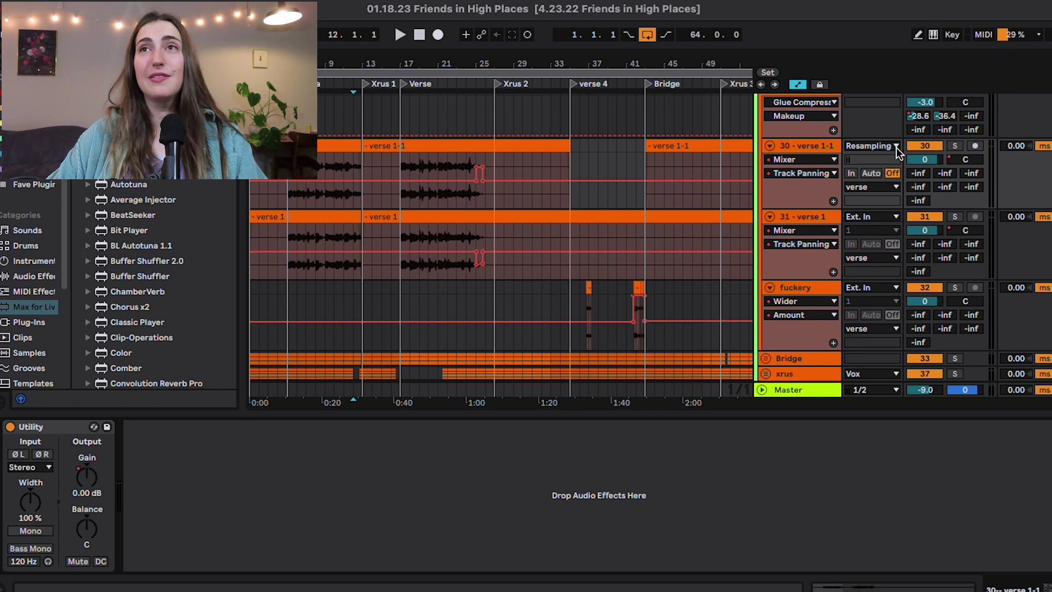
pyautogui.press('+')
pyautogui.press('+')
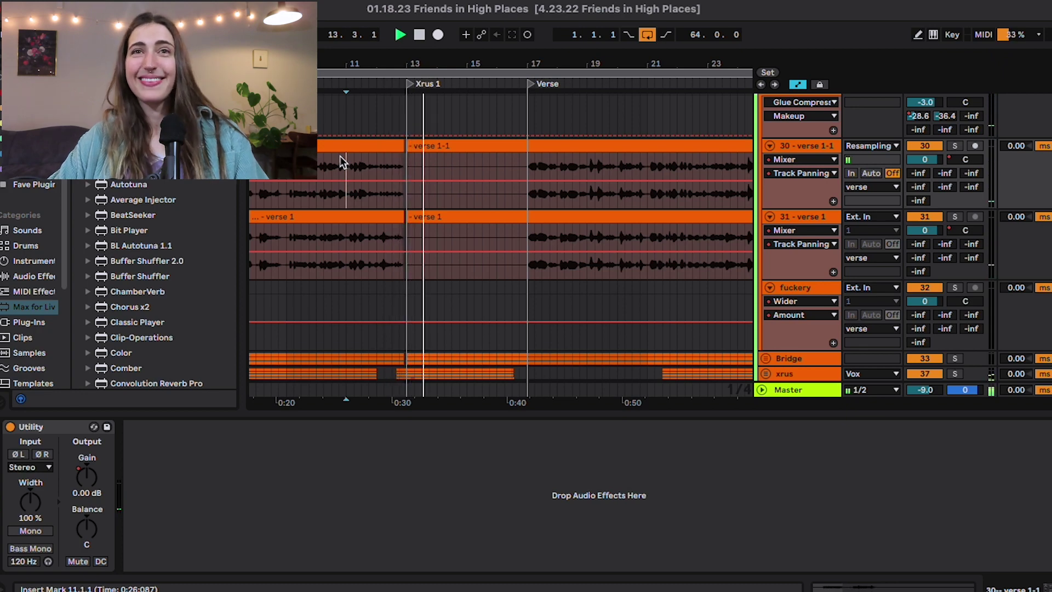
# Step: Select the Not Vox group and display the Activate Drop automation of its second PitchDrop just before Xrus 1
pyautogui.hscroll(-3, 478, 201)
pyautogui.scroll(15, 478, 203)
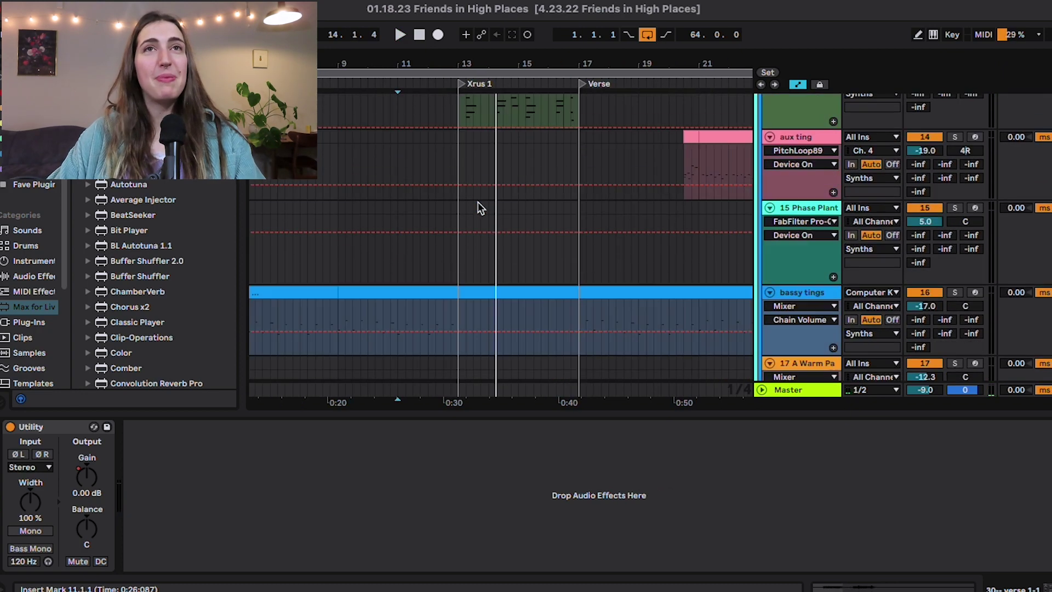
pyautogui.click(790, 117)
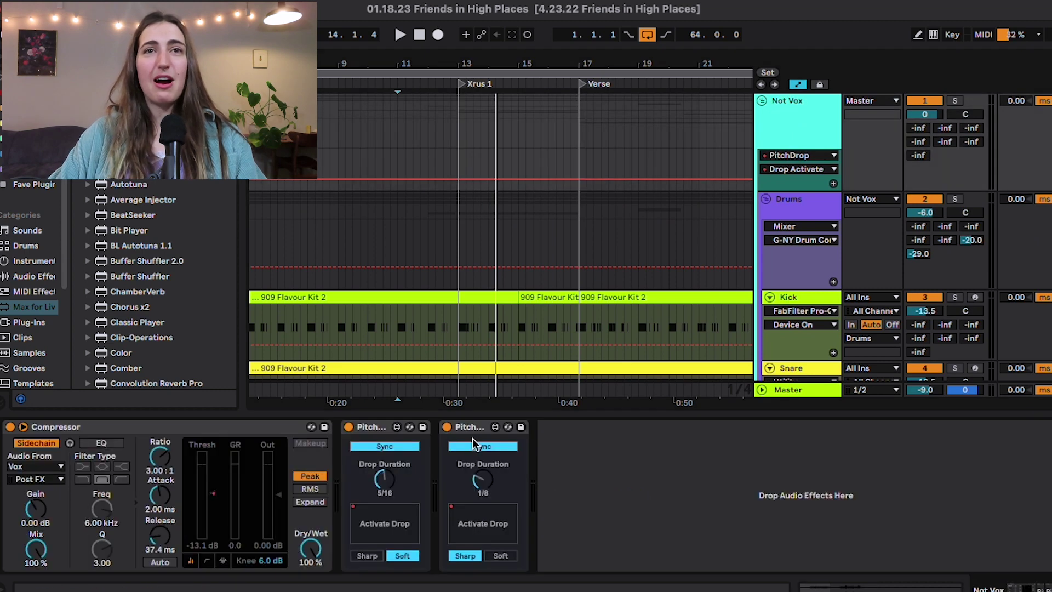
pyautogui.rightClick(475, 533)
pyautogui.click(484, 433)
pyautogui.scroll(2, 453, 144)
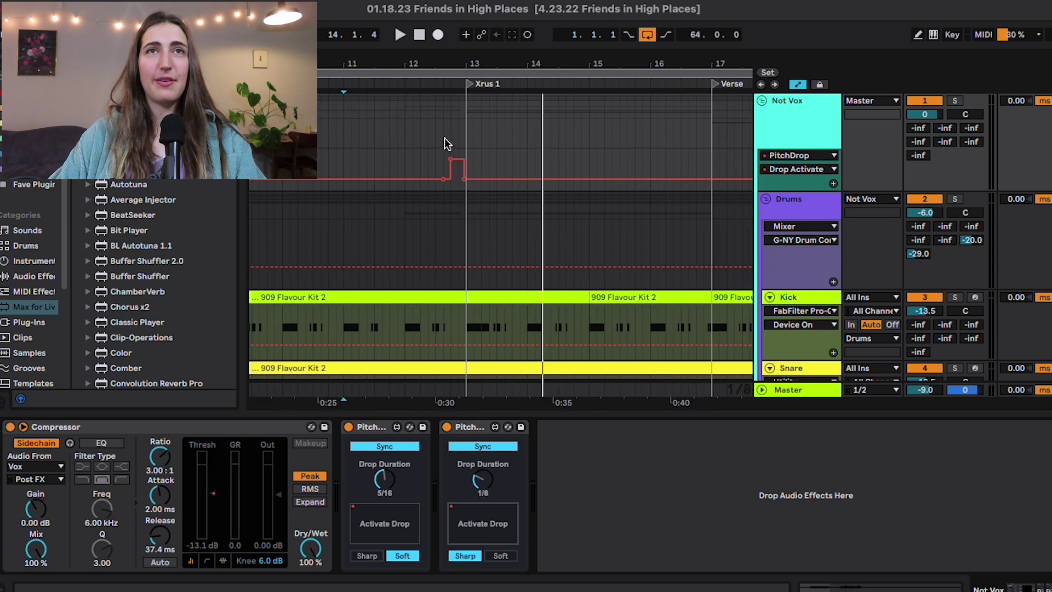
# Step: Audition the pitch drop over the time selection 12.3.1 to 13.1.3, and select the verse group to show its devices
pyautogui.moveTo(474, 390); pyautogui.dragTo(437, 136)
pyautogui.press('space')
pyautogui.scroll(-15, 436, 136)
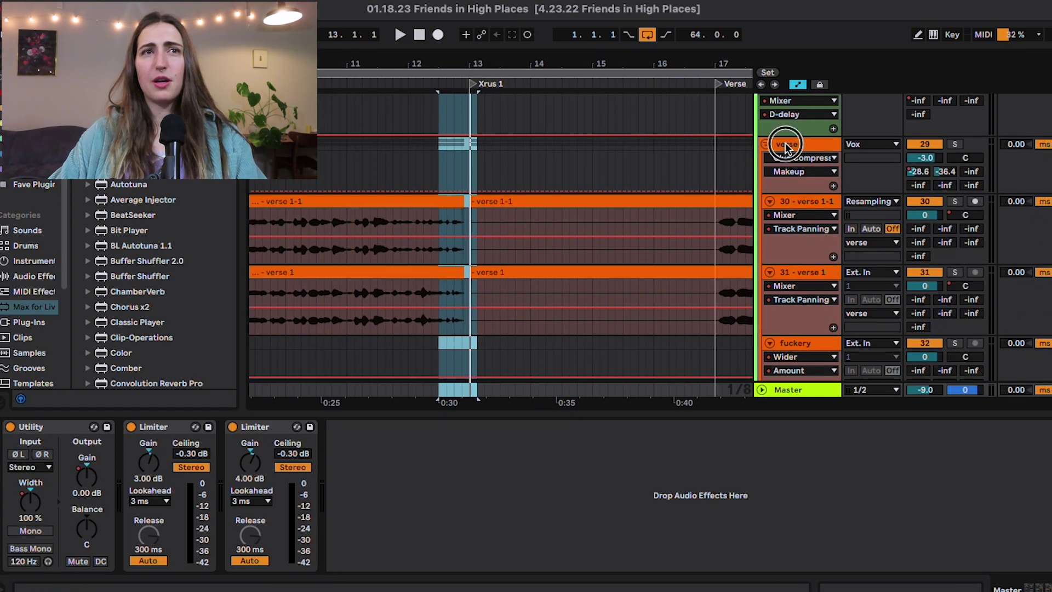
pyautogui.click(786, 146)
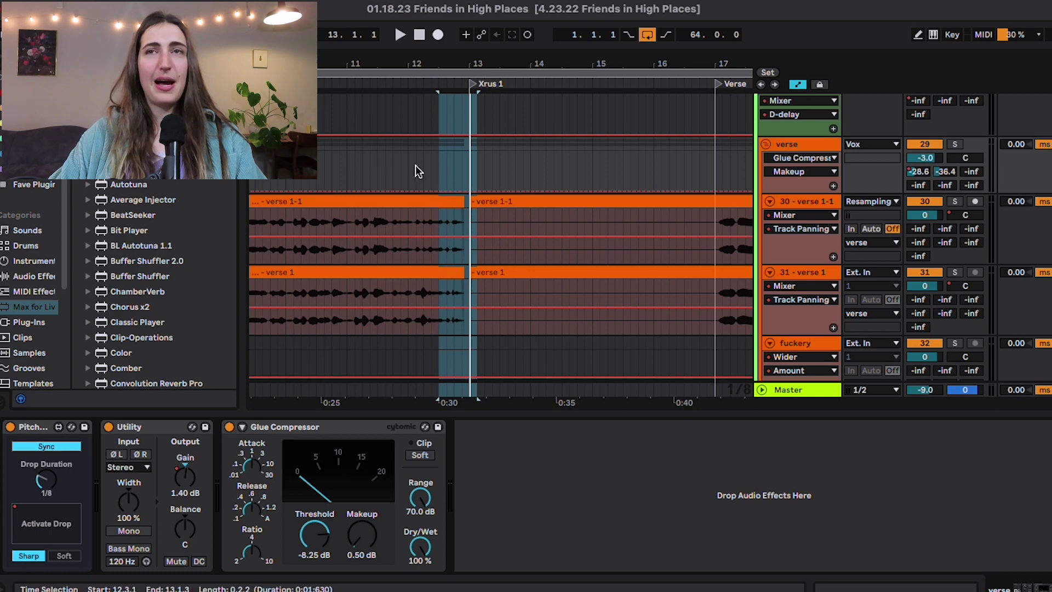
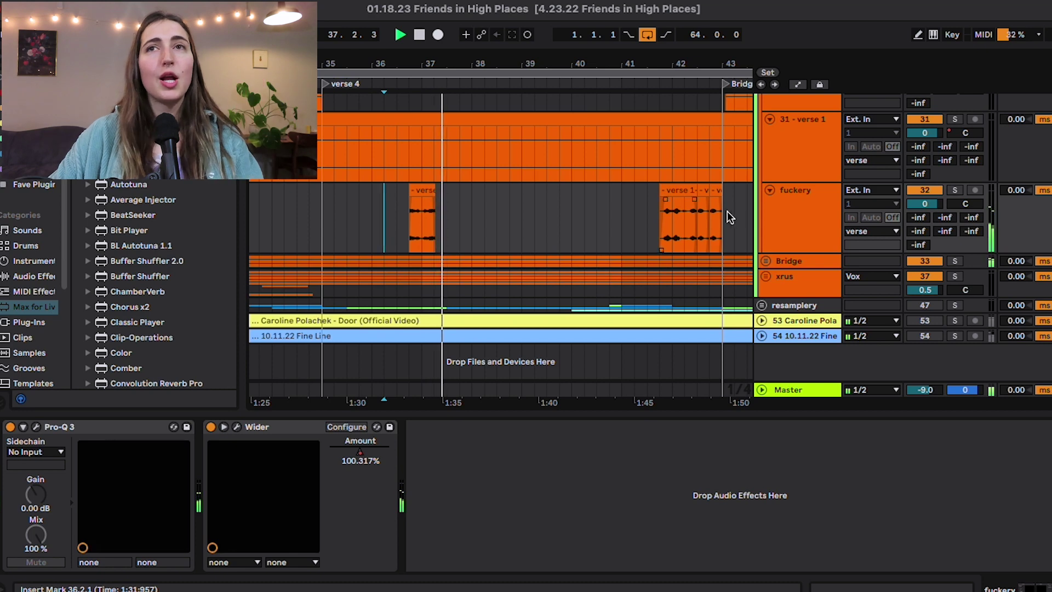
# Step: Extend the first fuckery clip back to 32.2.1 and forward to 39.3.1 during playback, and undo both extensions
pyautogui.click(430, 187)
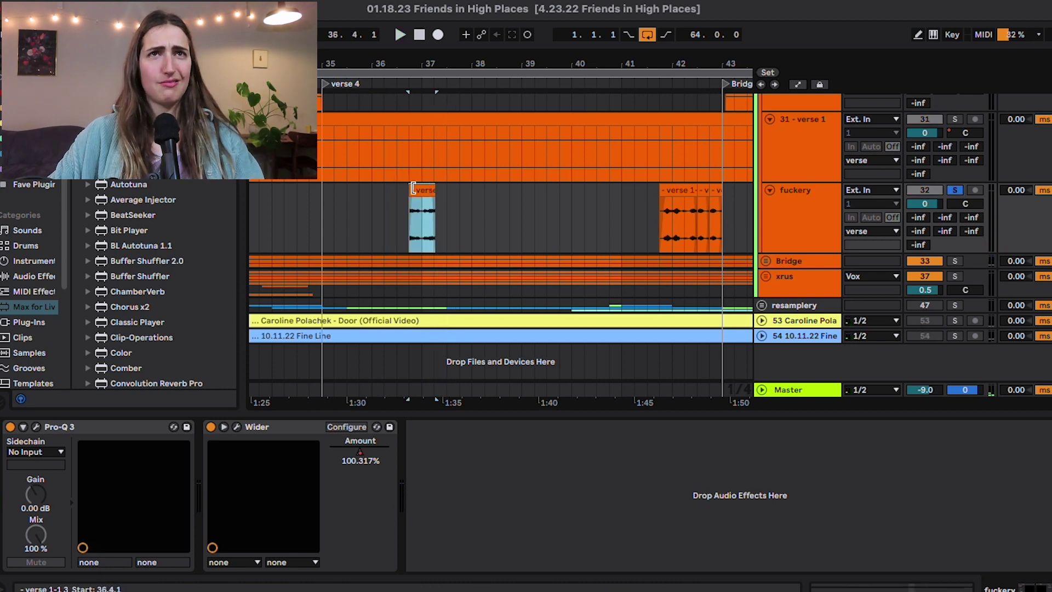
pyautogui.moveTo(410, 219); pyautogui.dragTo(305, 242)
pyautogui.press('space')
pyautogui.moveTo(434, 197); pyautogui.dragTo(550, 197)
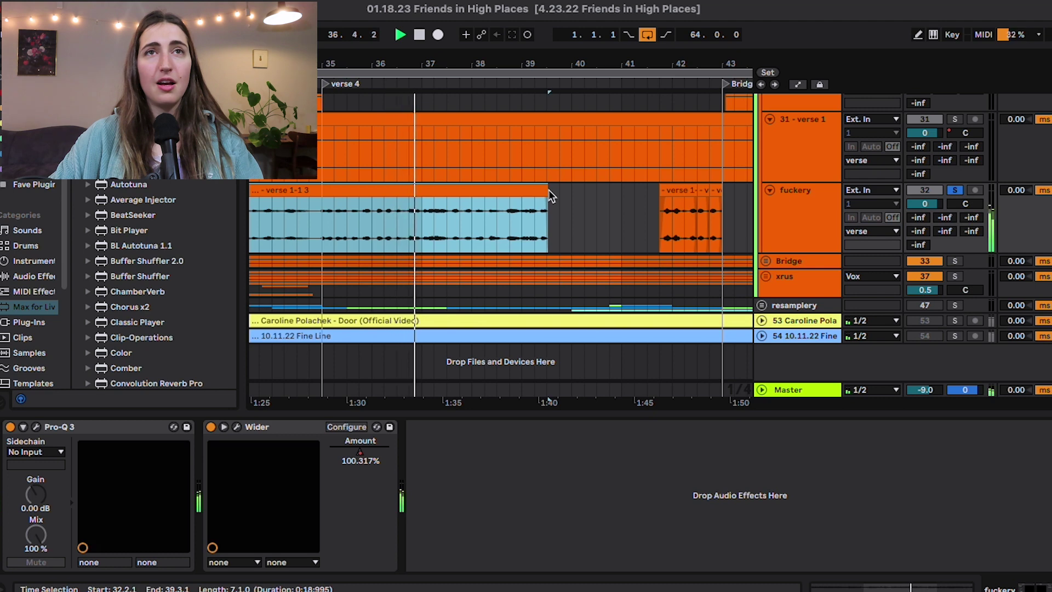
pyautogui.press('space')
pyautogui.press('super+z')
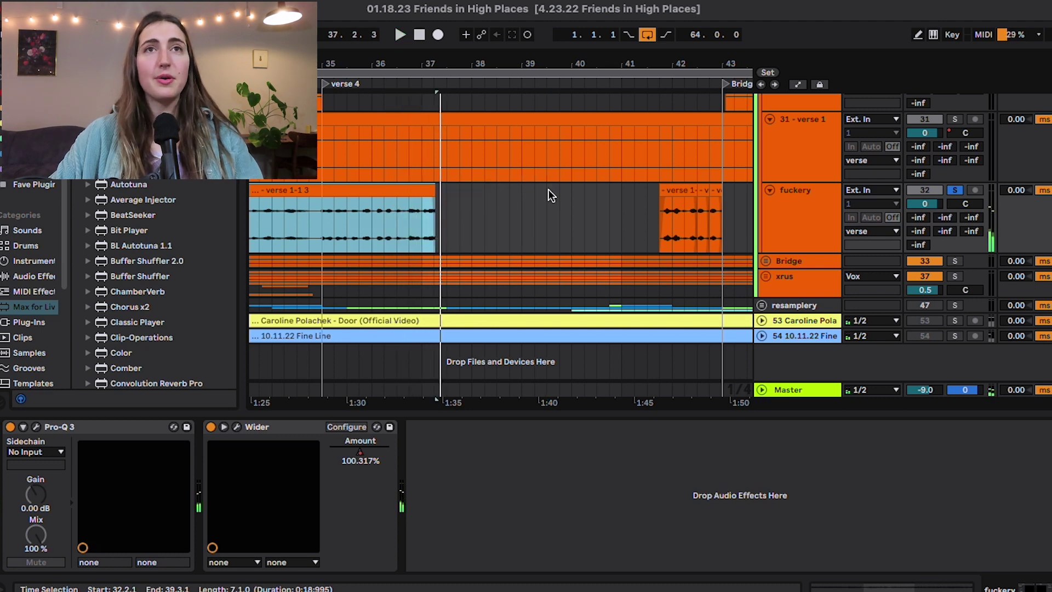
pyautogui.press('super+z')
# Step: Set the insert marker at 17.1.1 on verse 1, find Pitch Hack among all browser results, and add it to the track
pyautogui.press('-')
pyautogui.press('-')
pyautogui.press('-')
pyautogui.press('-')
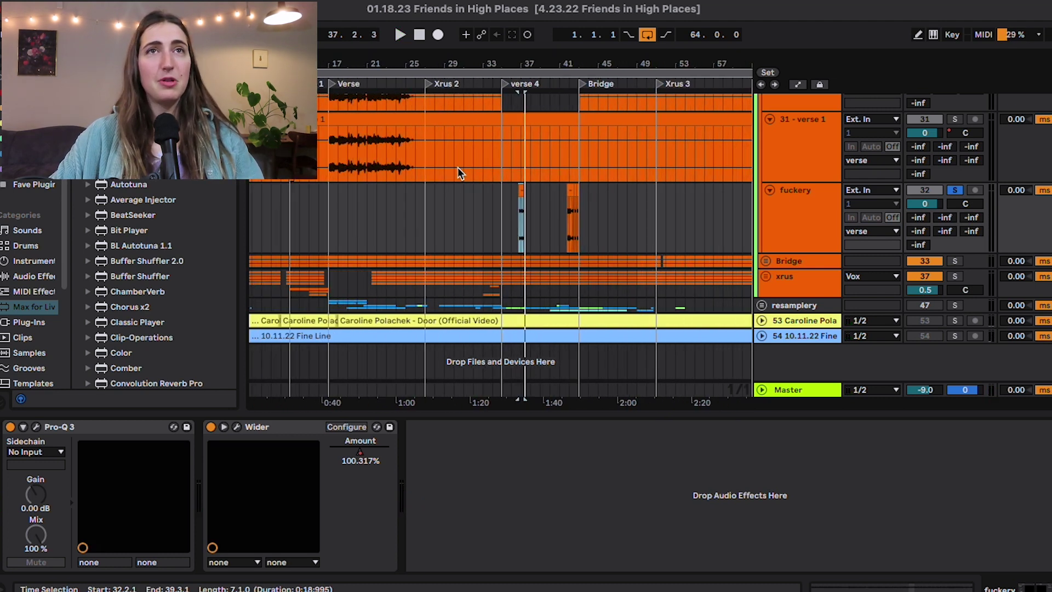
pyautogui.press('+')
pyautogui.click(325, 142)
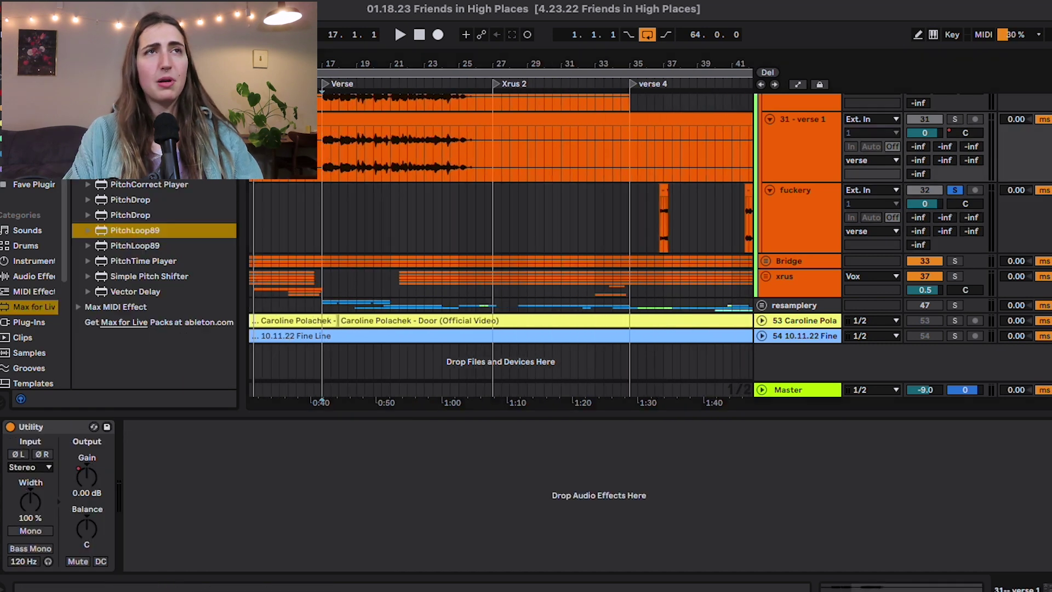
pyautogui.scroll(-3, 19, 356)
pyautogui.click(22, 350)
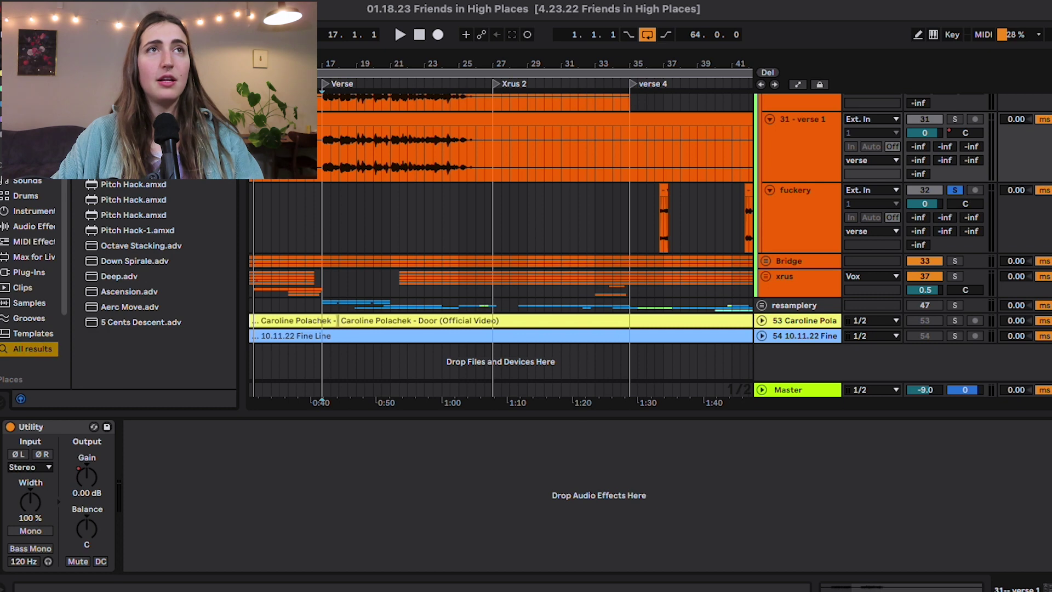
pyautogui.moveTo(347, 139); pyautogui.dragTo(334, 149)
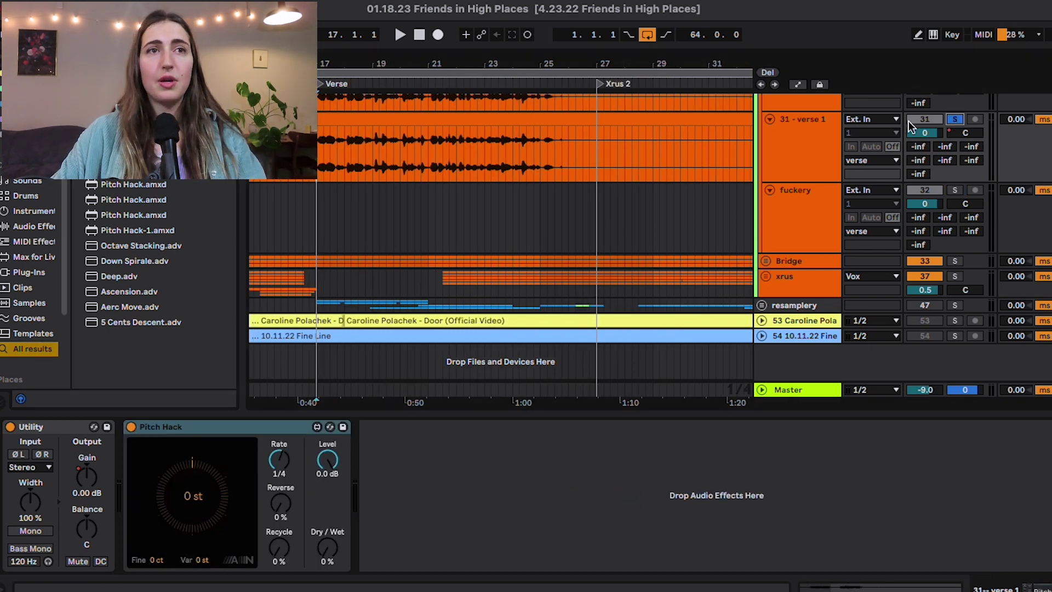
# Step: Set Pitch Hack's transposition to -12 st and Dry/Wet to 100% while auditioning the soloed verse 1 track
pyautogui.click(279, 469)
pyautogui.moveTo(192, 495); pyautogui.dragTo(193, 521)
pyautogui.press('space')
pyautogui.moveTo(332, 555); pyautogui.dragTo(331, 493)
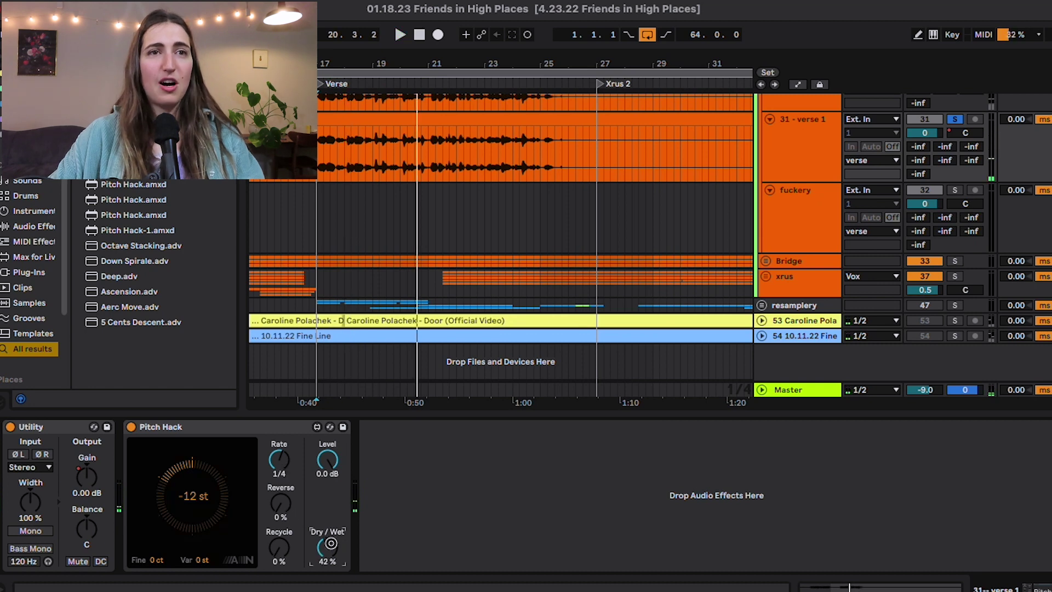
# Step: Audition Pitch Hack with Rate at 1/32T and Reverse at 43%, and delete the device from verse 1
pyautogui.press('space')
pyautogui.moveTo(279, 460); pyautogui.dragTo(279, 493)
pyautogui.moveTo(284, 554); pyautogui.dragTo(280, 525)
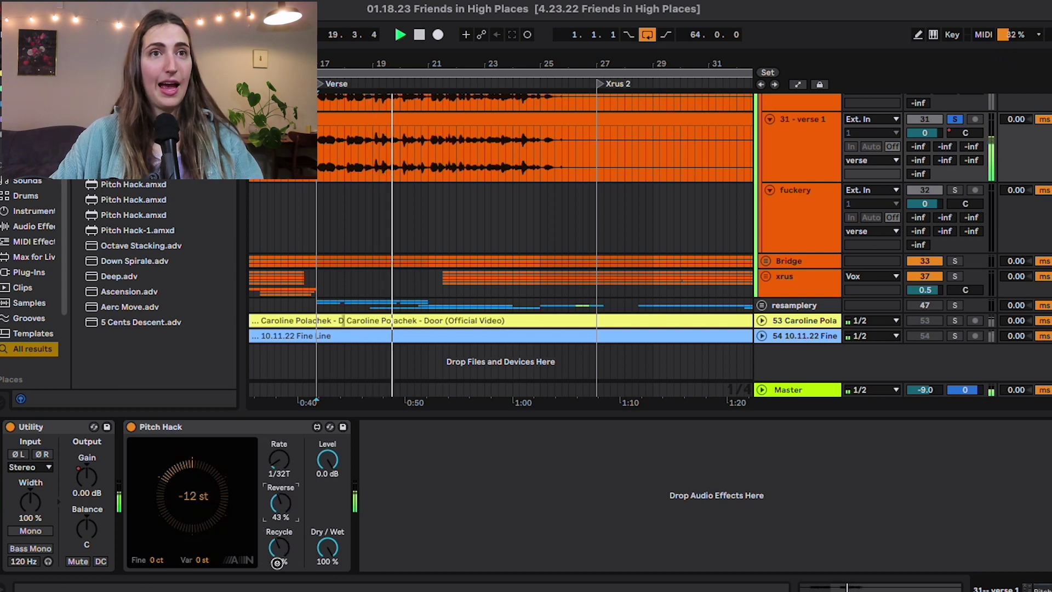
pyautogui.click(205, 432)
pyautogui.press('Delete')
# Step: Select the fuckery clip from 41.4.1 to 42.3.1, solo the fuckery track, and audition the chops leading into the Bridge
pyautogui.hscroll(5, 493, 202)
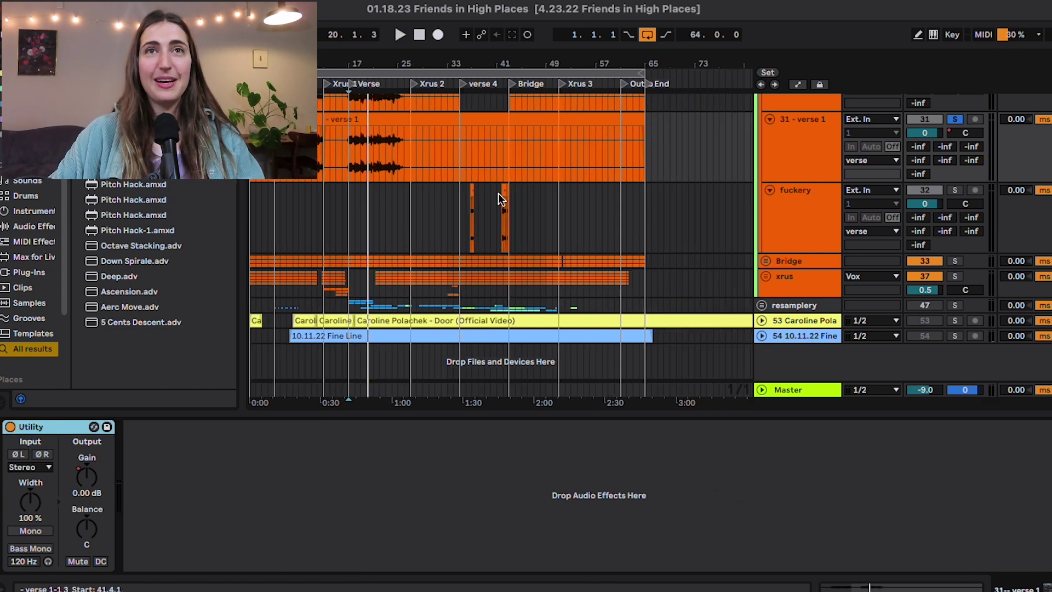
pyautogui.click(379, 193)
pyautogui.moveTo(584, 203); pyautogui.dragTo(556, 202)
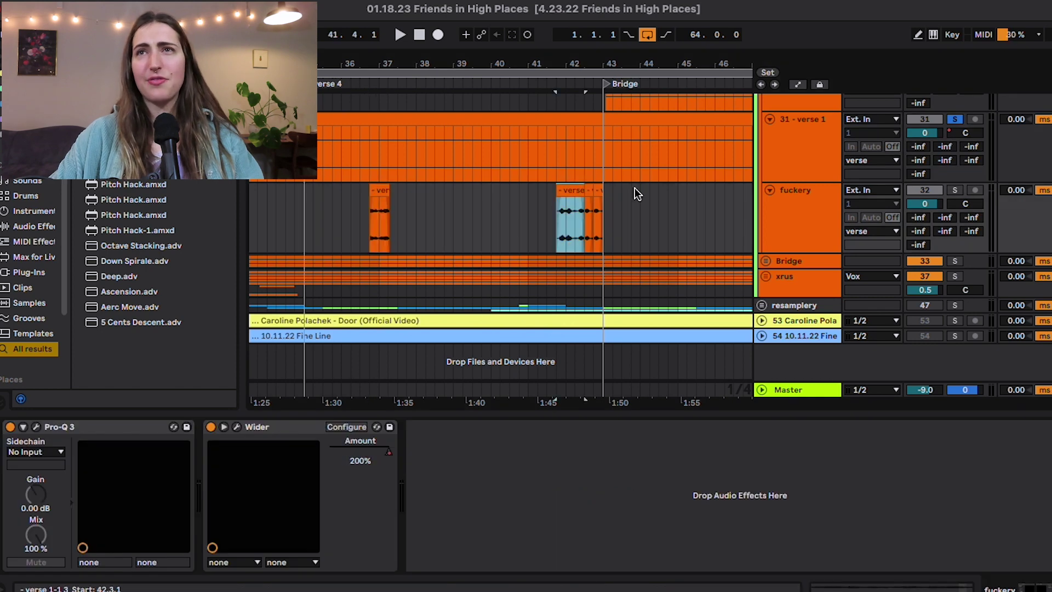
pyautogui.click(955, 189)
pyautogui.press('space')
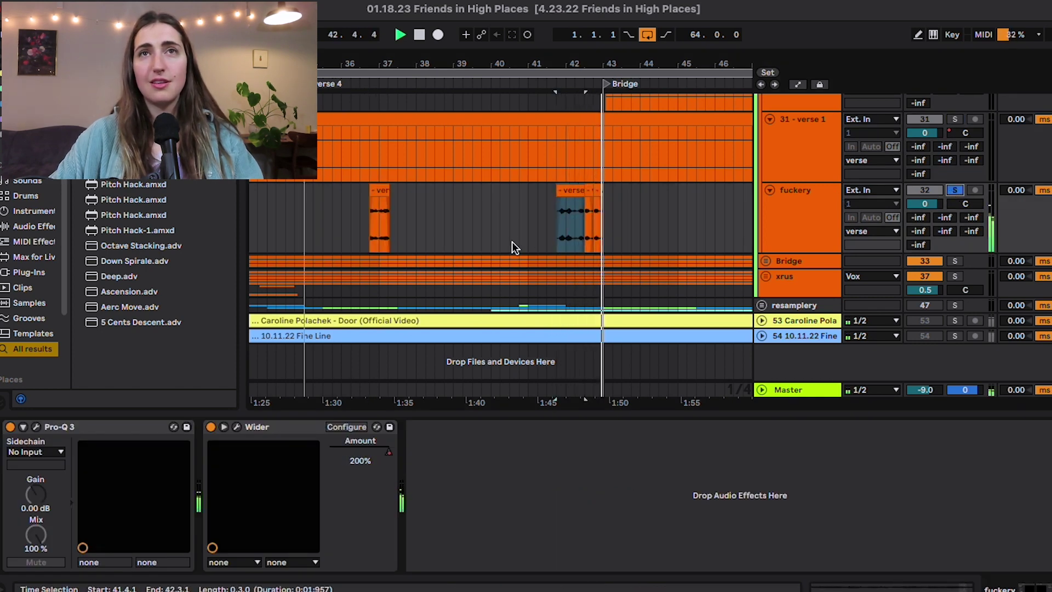
pyautogui.press('space')
# Step: Unfold the Bridge group and examine its bridge-2, bridge-1 and bridge vocal tracks from 43.1.1
pyautogui.press('-')
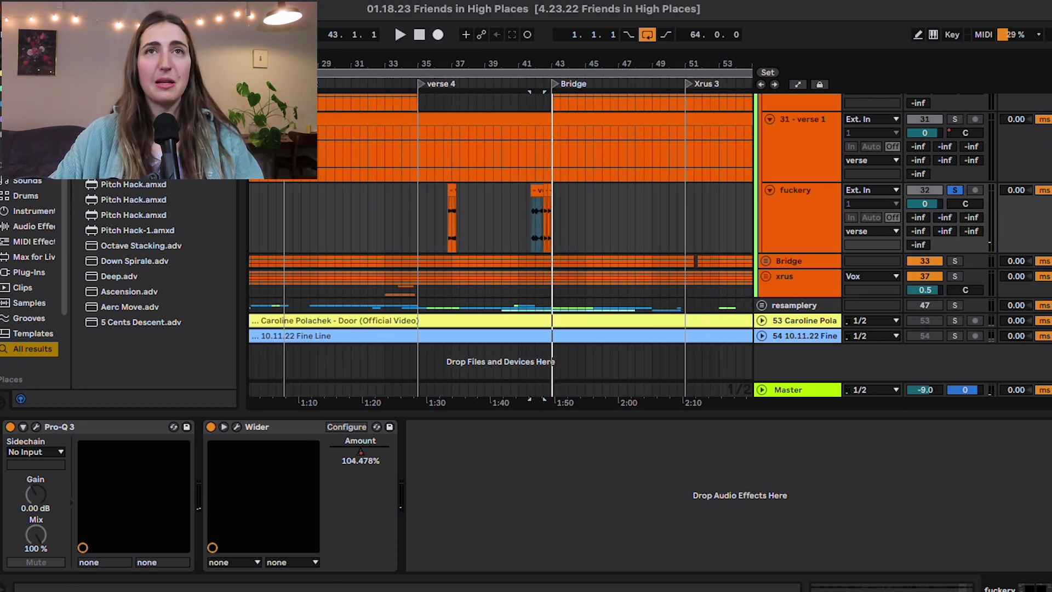
pyautogui.press('-')
pyautogui.press('-')
pyautogui.press('-')
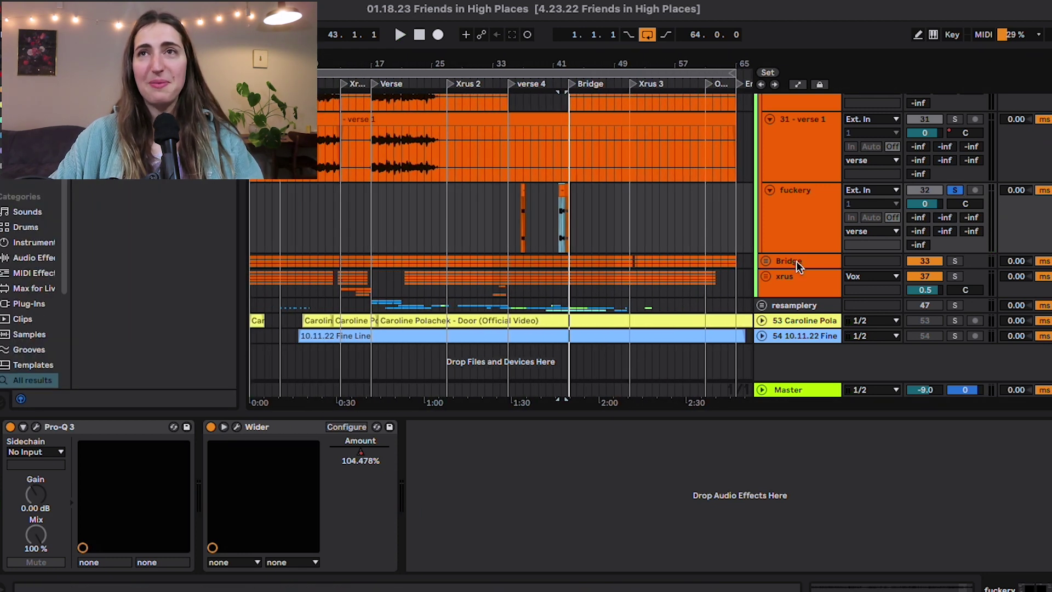
pyautogui.click(798, 267)
pyautogui.scroll(-3, 369, 262)
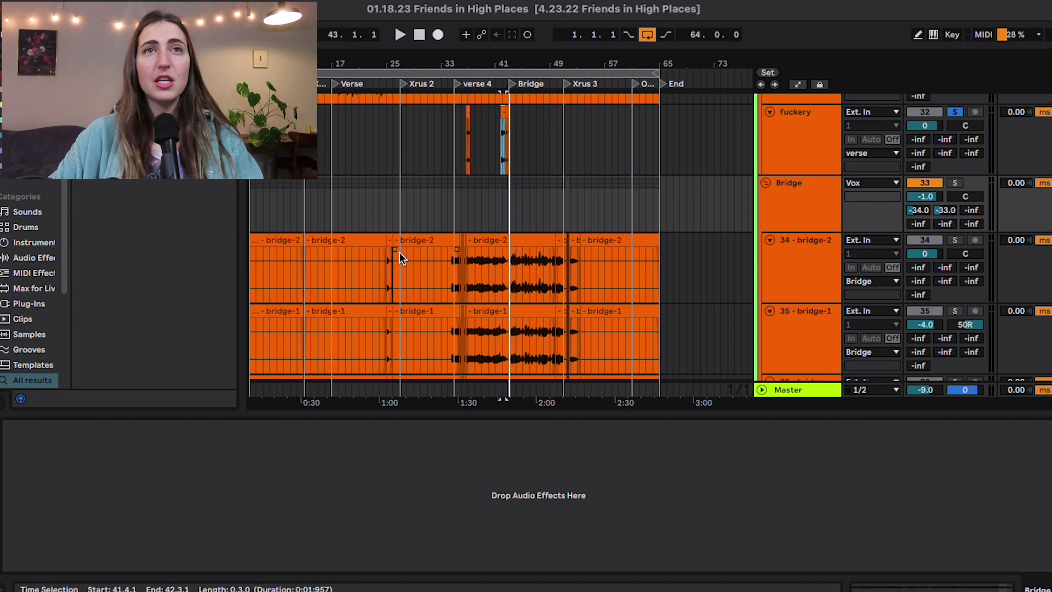
pyautogui.press('-')
pyautogui.scroll(-5, 587, 288)
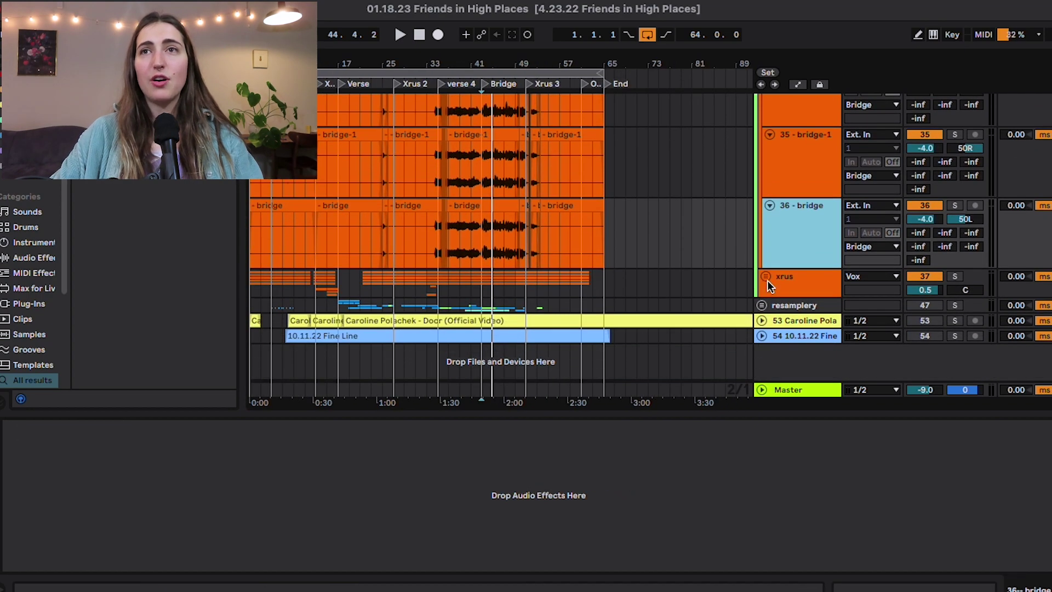
# Step: Unfold the xrus group and examine its stacked chorus vocal tracks and their panning
pyautogui.click(766, 277)
pyautogui.scroll(-5, 557, 278)
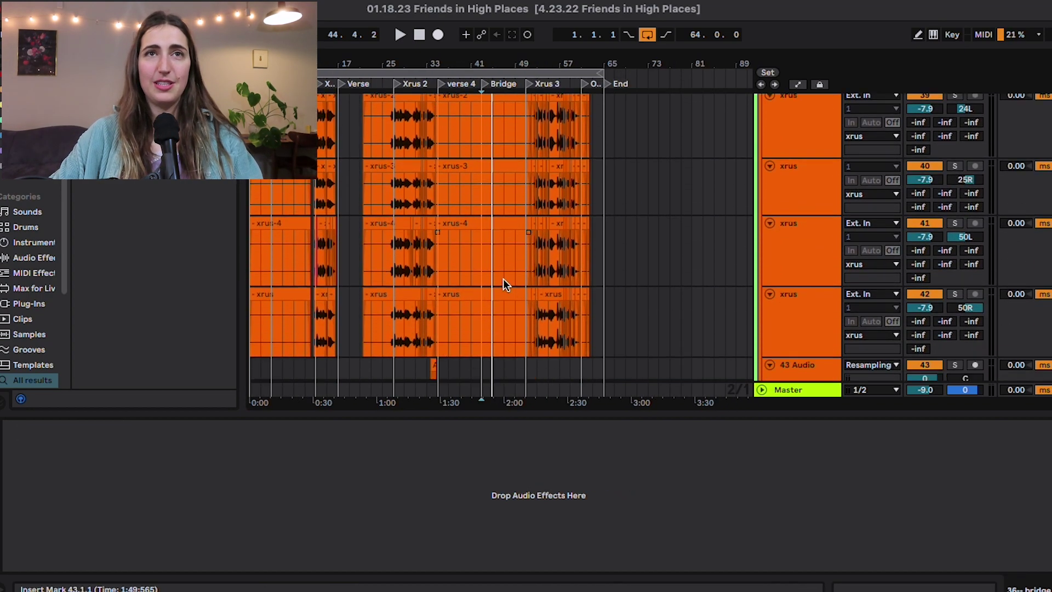
pyautogui.scroll(-2, 503, 279)
pyautogui.scroll(3, 503, 278)
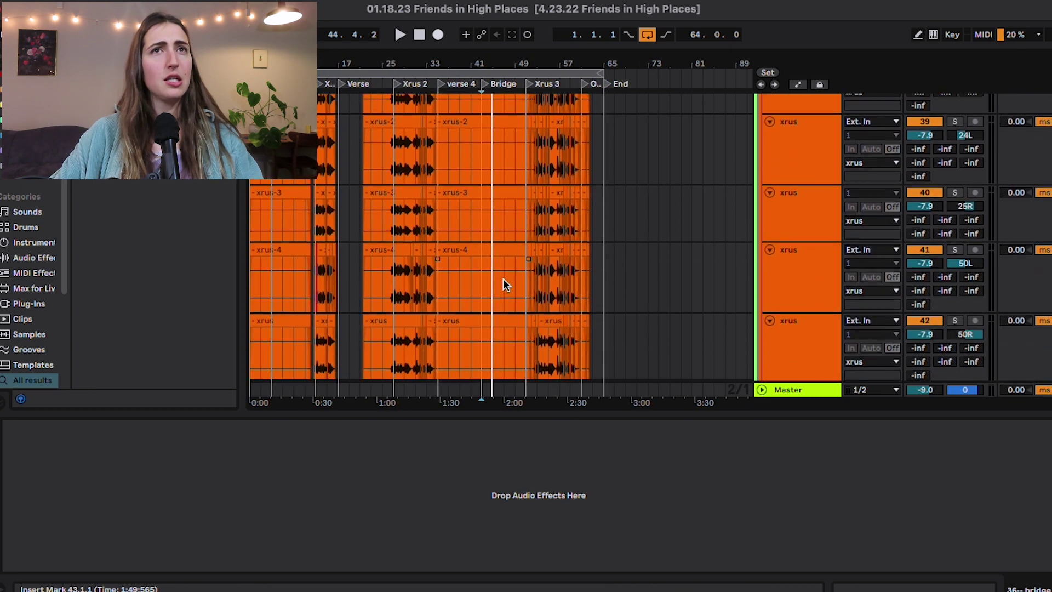
pyautogui.scroll(-2, 503, 278)
# Step: Set the insert marker at 27.1.1, solo the xrus group, and audition the layered vocals in Xrus 2
pyautogui.scroll(5, 955, 265)
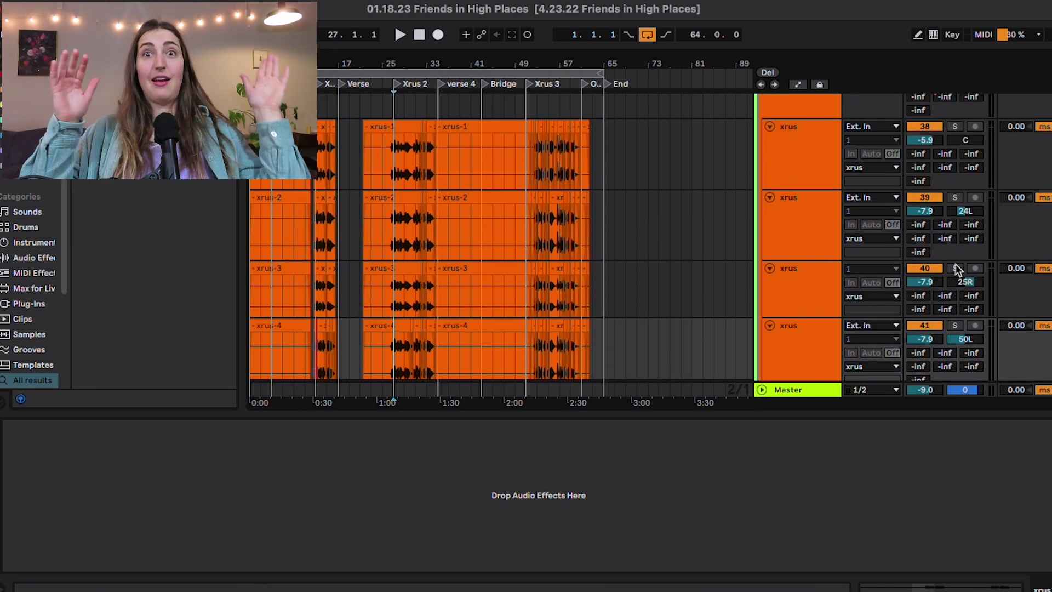
pyautogui.scroll(2, 441, 183)
pyautogui.press('space')
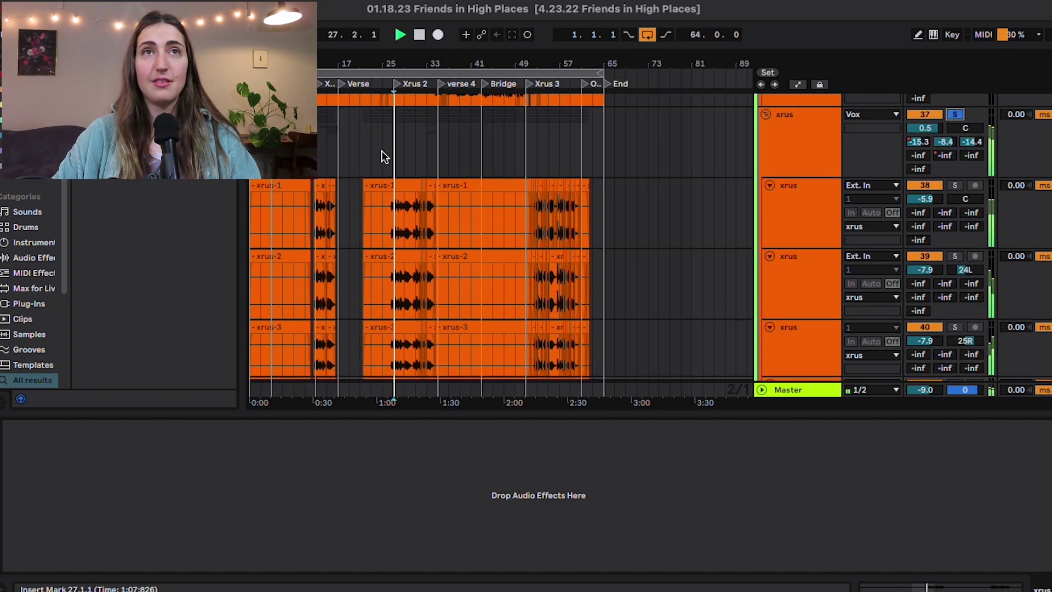
pyautogui.scroll(5, 394, 141)
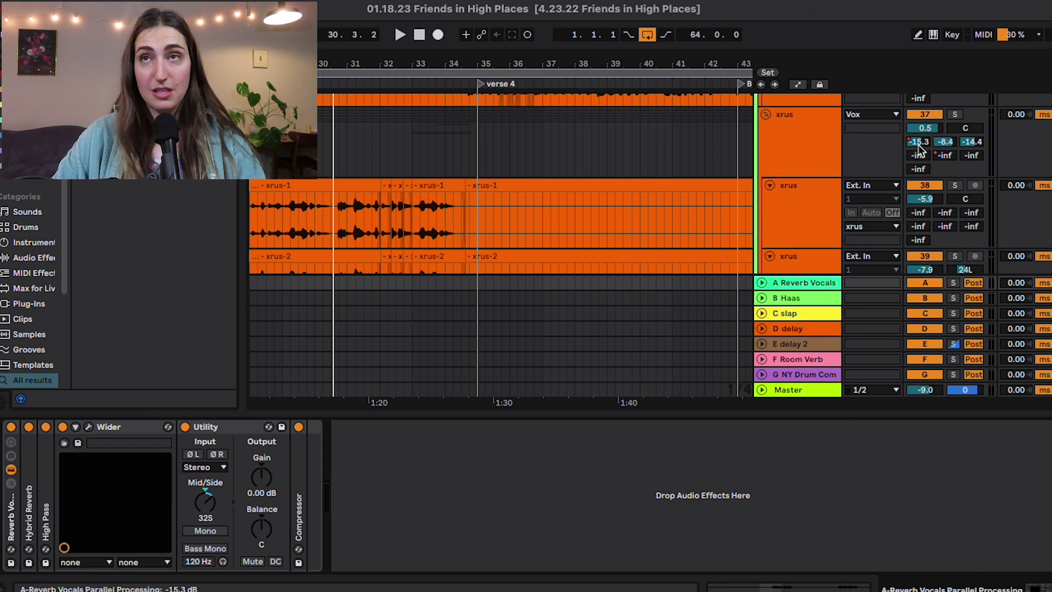
# Step: Audition the chorus vocals through the soloed A Reverb Vocals and B Haas returns, and display the Haas return's High Pass filter
pyautogui.click(953, 283)
pyautogui.press('space')
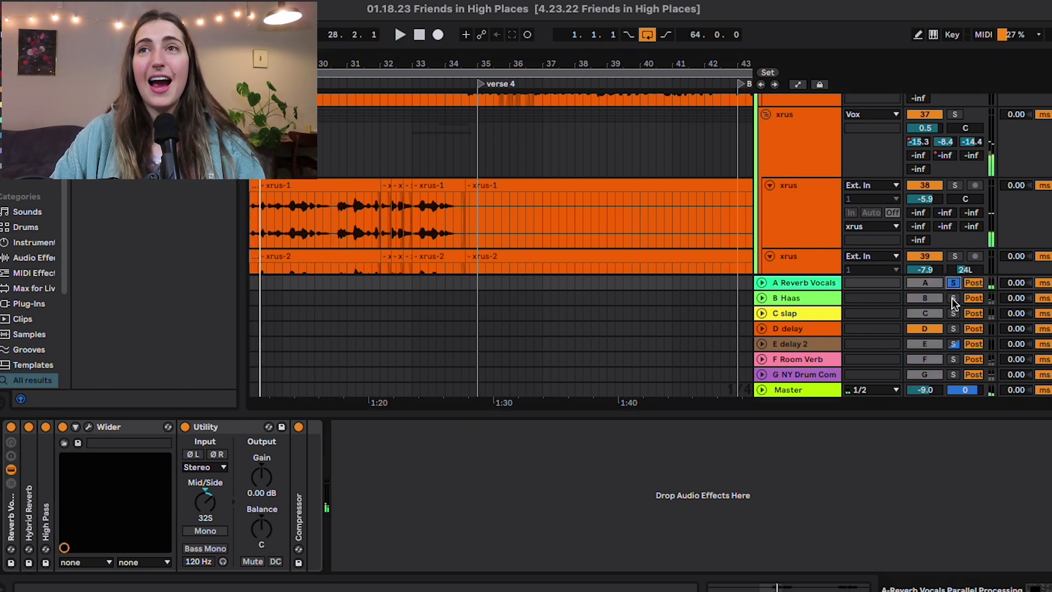
pyautogui.click(799, 297)
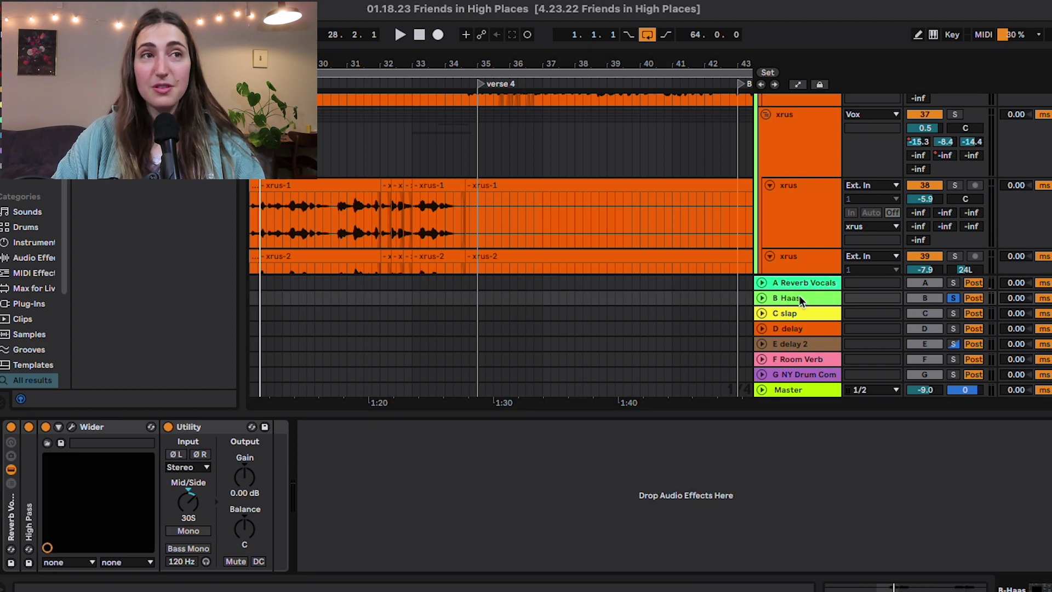
pyautogui.press('space')
pyautogui.doubleClick(24, 452)
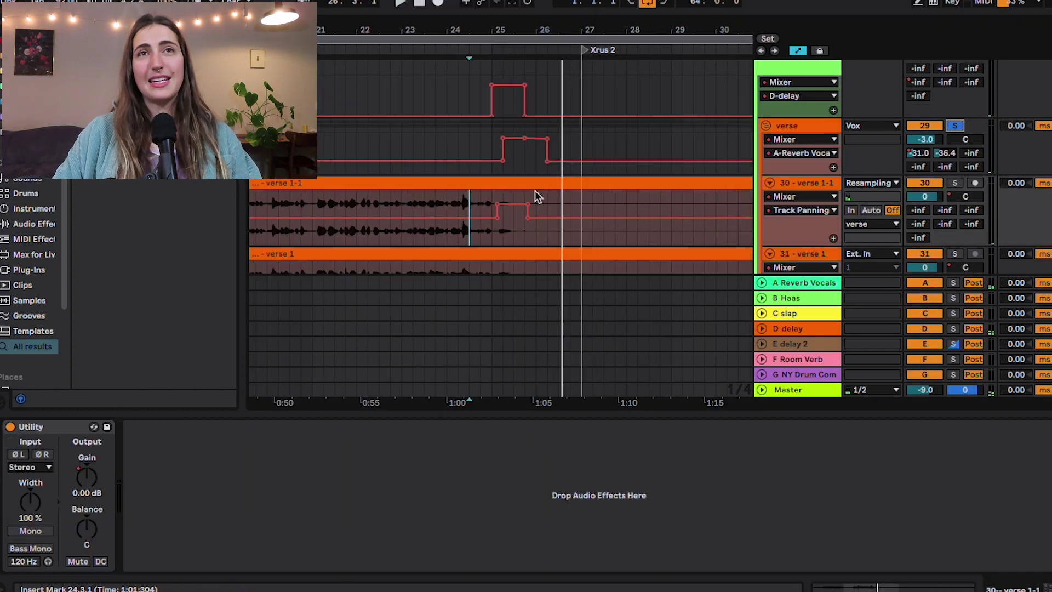
pyautogui.press('-')
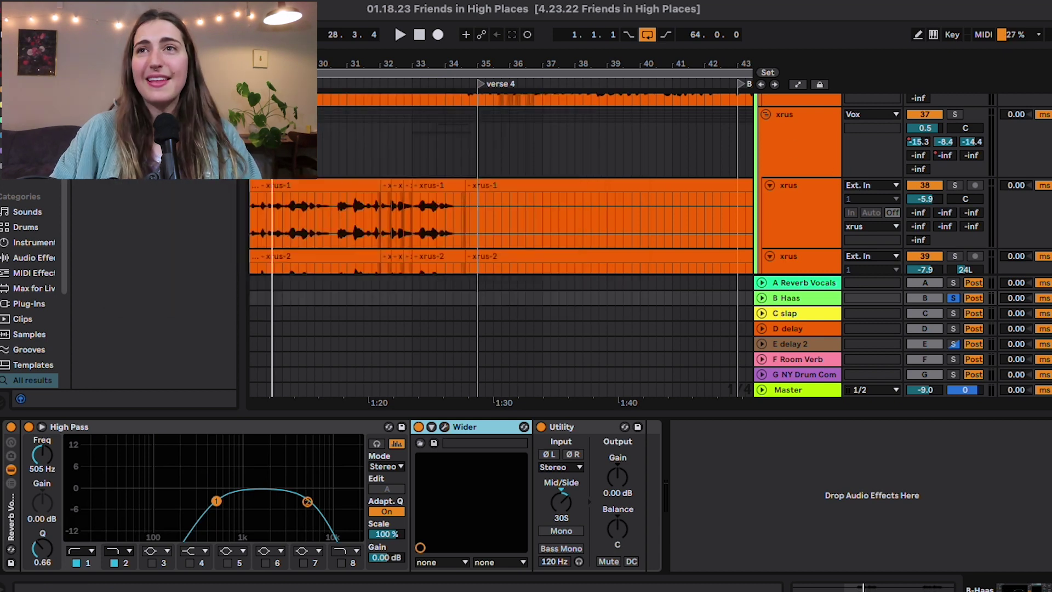
# Step: Solo the C slap return and select it to show its Delay and Compressor devices
pyautogui.click(953, 313)
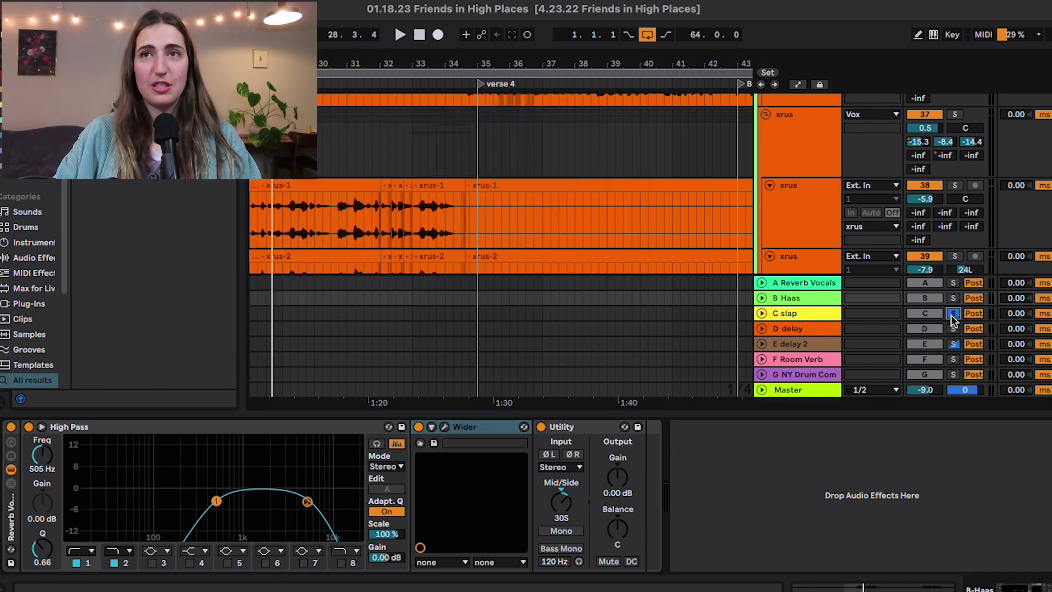
pyautogui.click(802, 317)
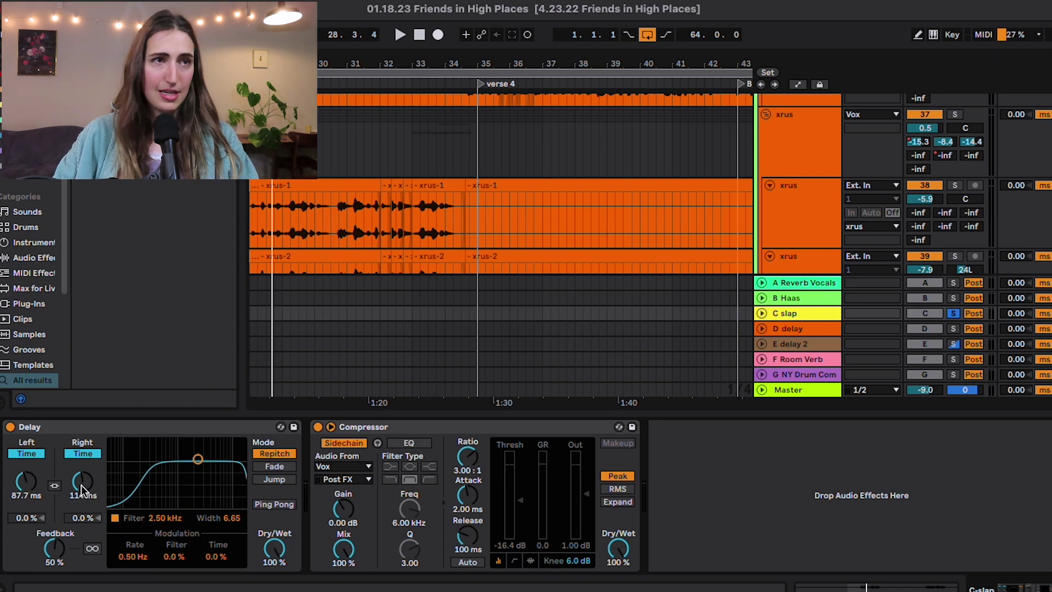
# Step: Audition the chorus vocals through the soloed C slap return, then bring the xrus group's mixer controls into view
pyautogui.scroll(-2, 515, 223)
pyautogui.hscroll(-2, 513, 221)
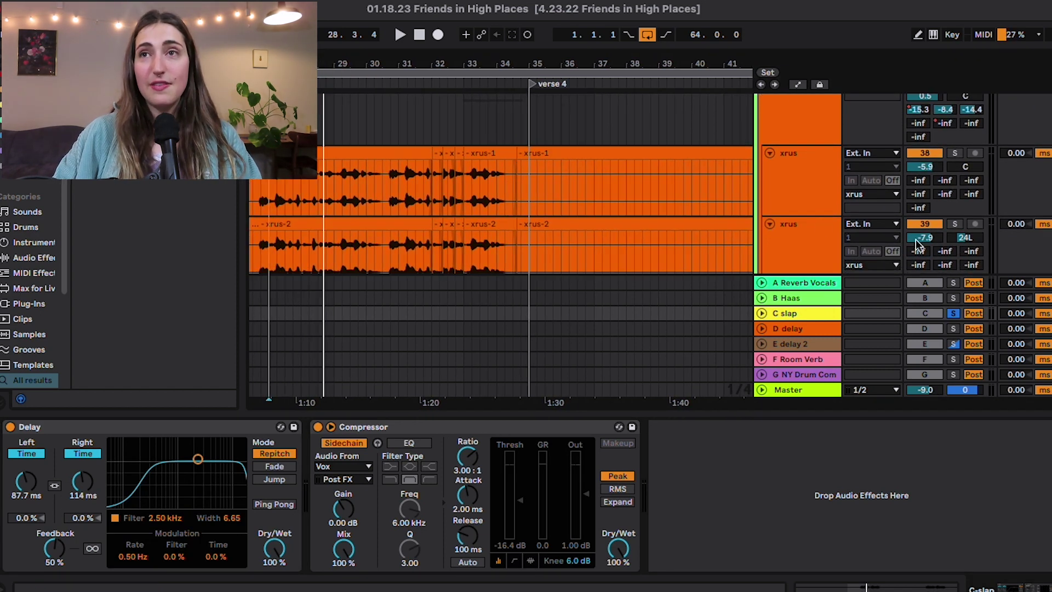
pyautogui.press('space')
pyautogui.scroll(2, 956, 145)
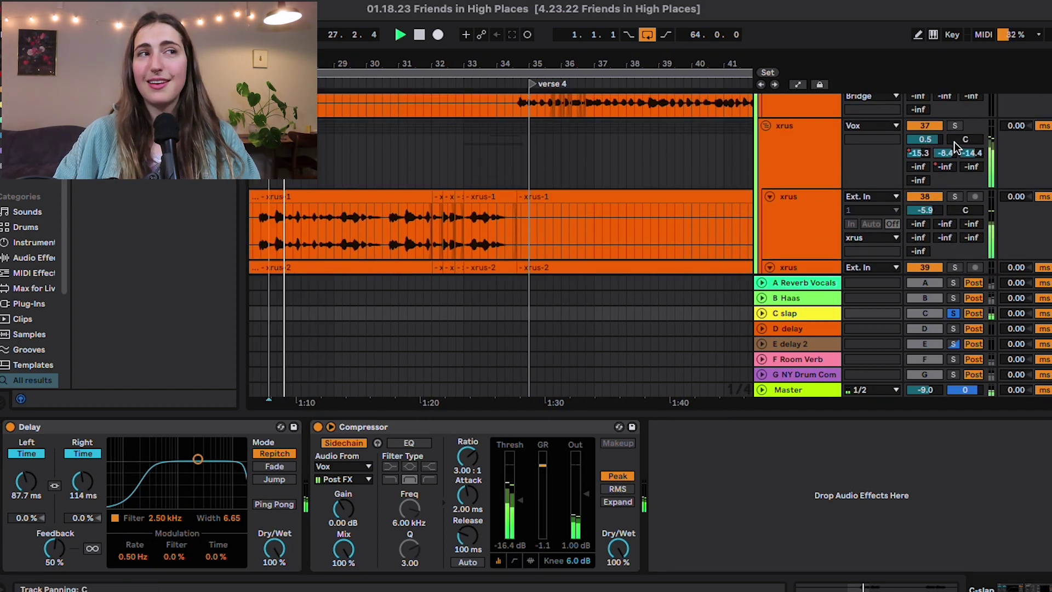
pyautogui.press('space')
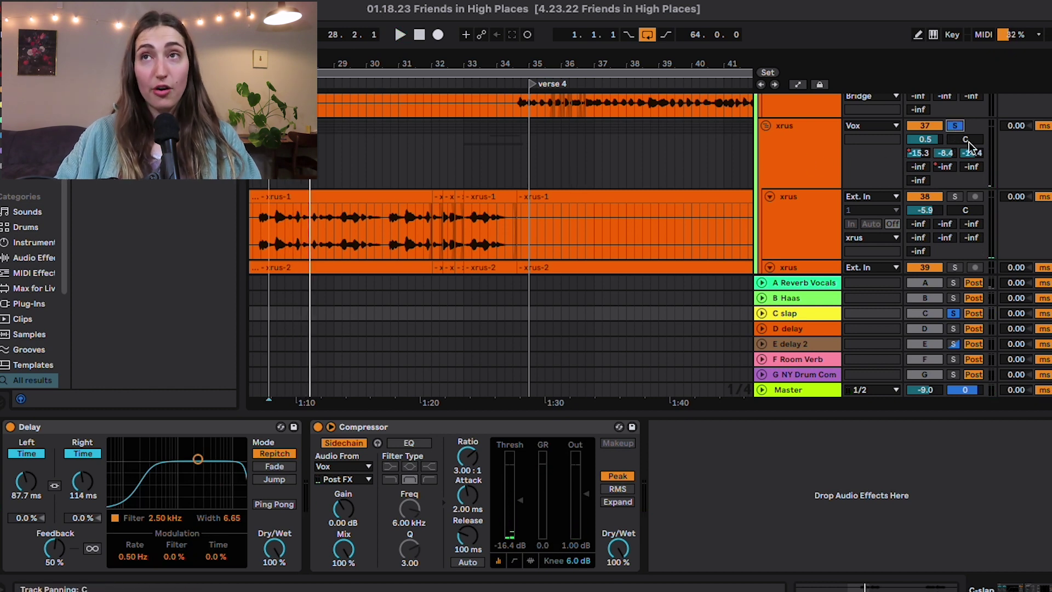
# Step: Audition the soloed xrus group with its C-slap send at 0 dB, then set the send to -15.0 dB
pyautogui.press('space')
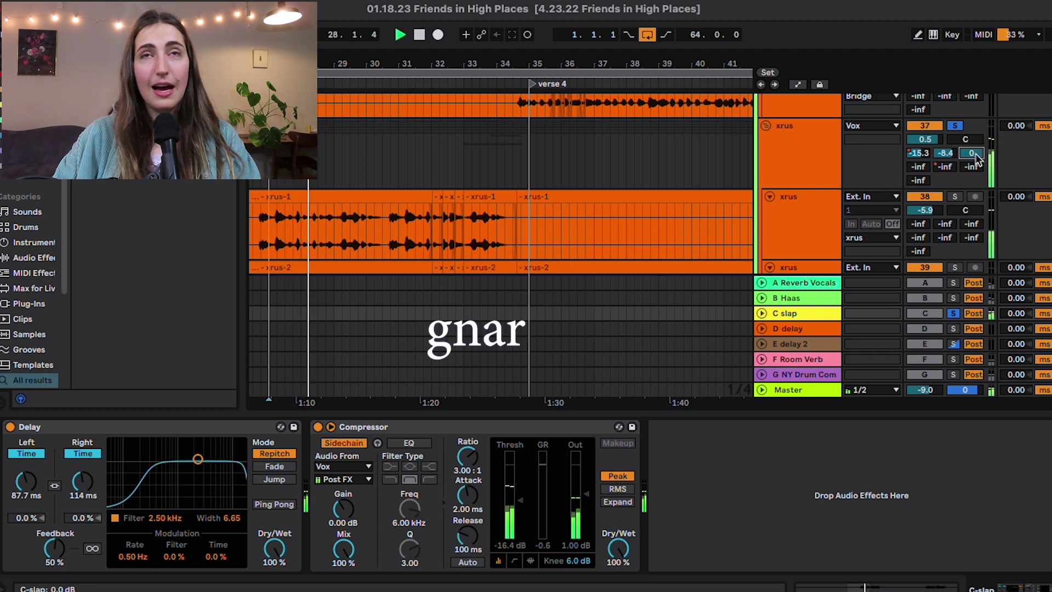
pyautogui.write('-12')
pyautogui.press('Return')
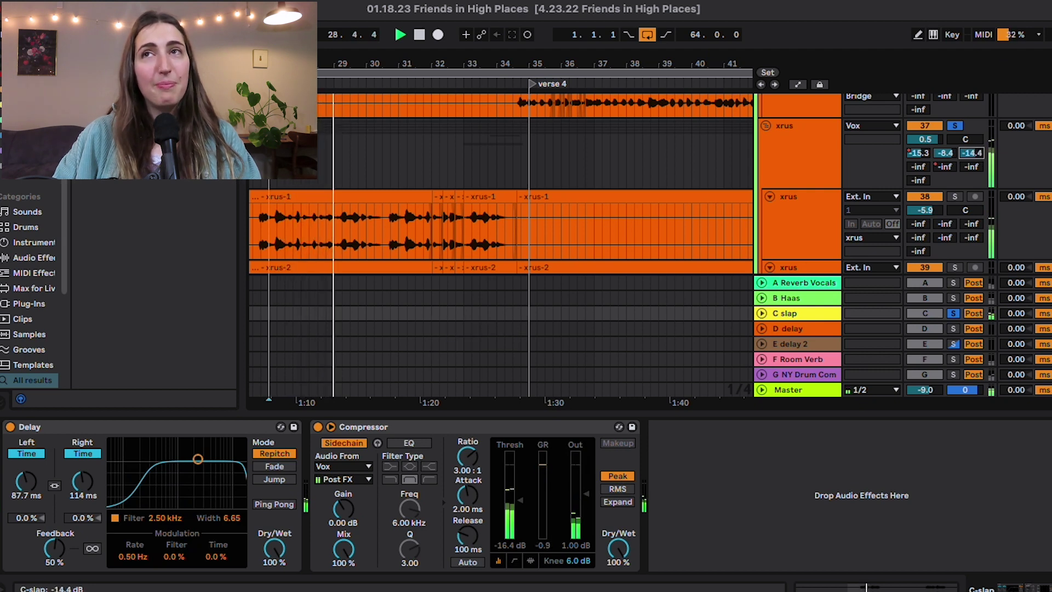
pyautogui.moveTo(971, 153); pyautogui.dragTo(976, 156)
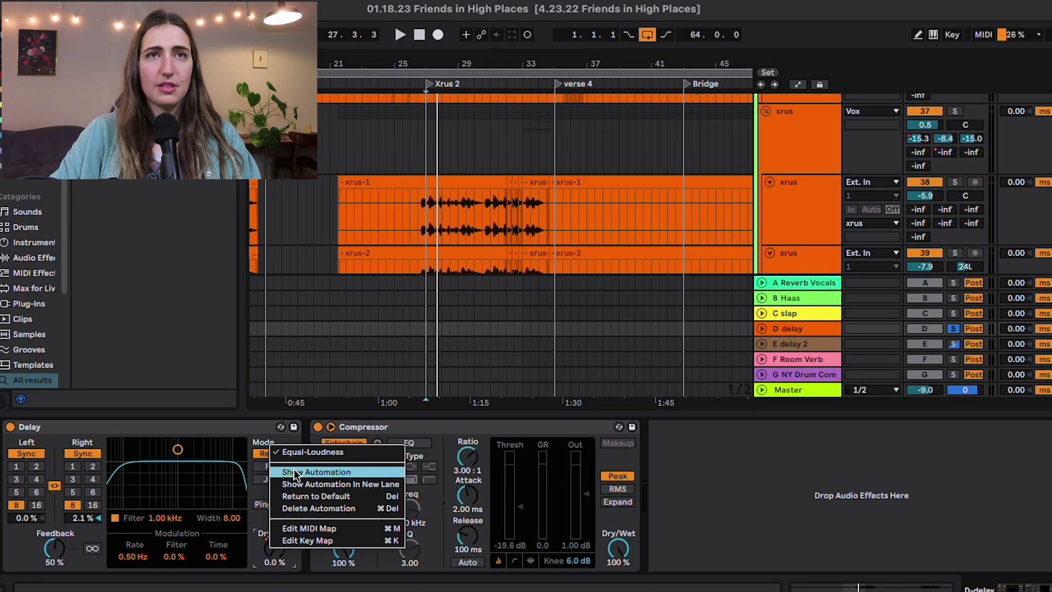
# Step: Show the D delay return's Dry/Wet automation, then audition the Vox group's D-delay send automation from 24.3.1
pyautogui.click(294, 472)
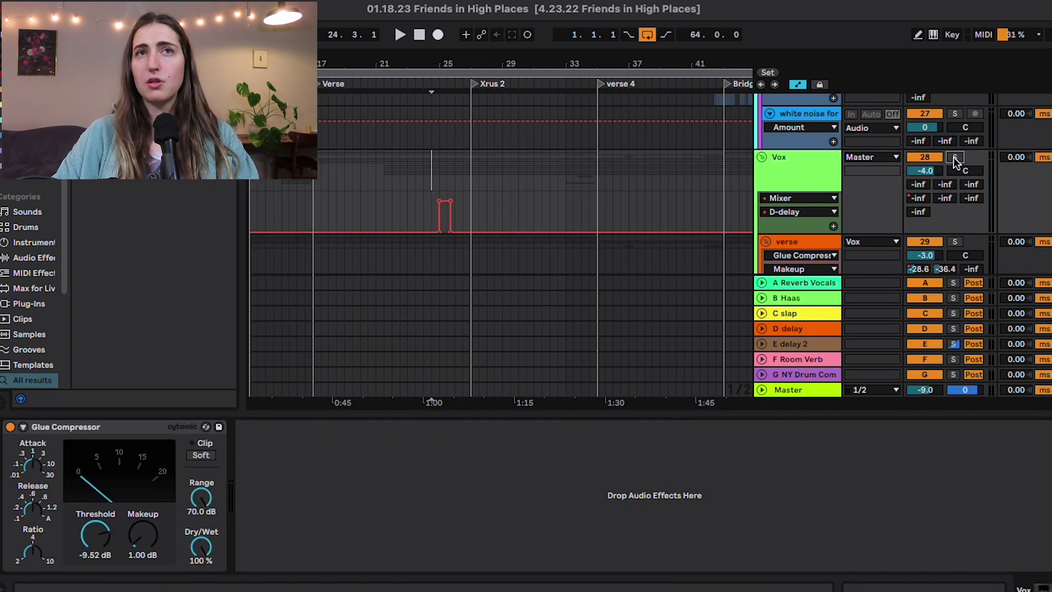
pyautogui.click(954, 158)
pyautogui.press('space')
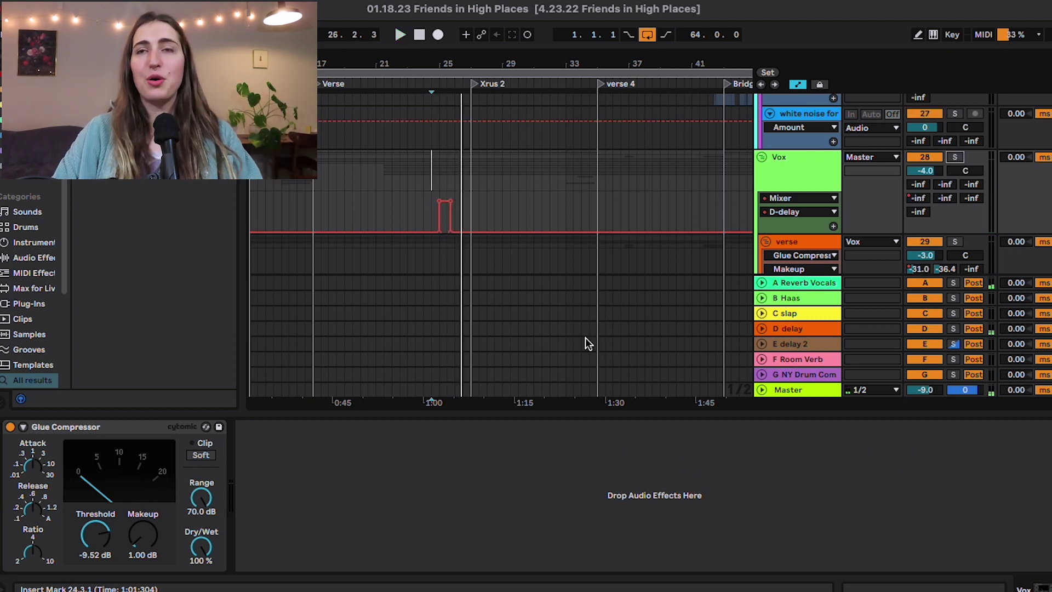
# Step: Display the E delay 2 return's devices and show the xrus group's E-delay 2 send automation
pyautogui.click(814, 331)
pyautogui.click(798, 344)
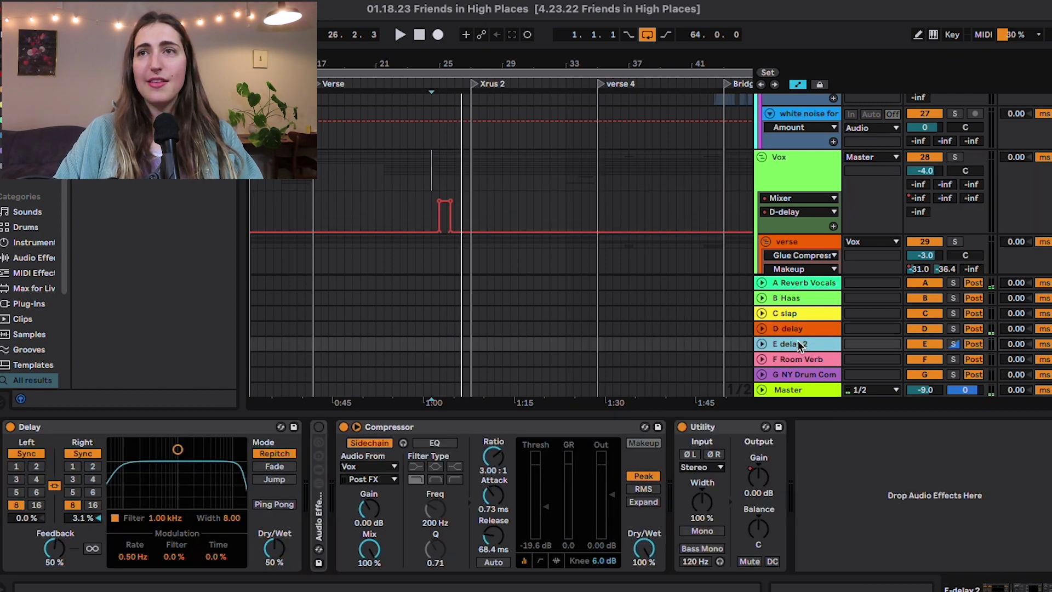
pyautogui.scroll(-8, 849, 217)
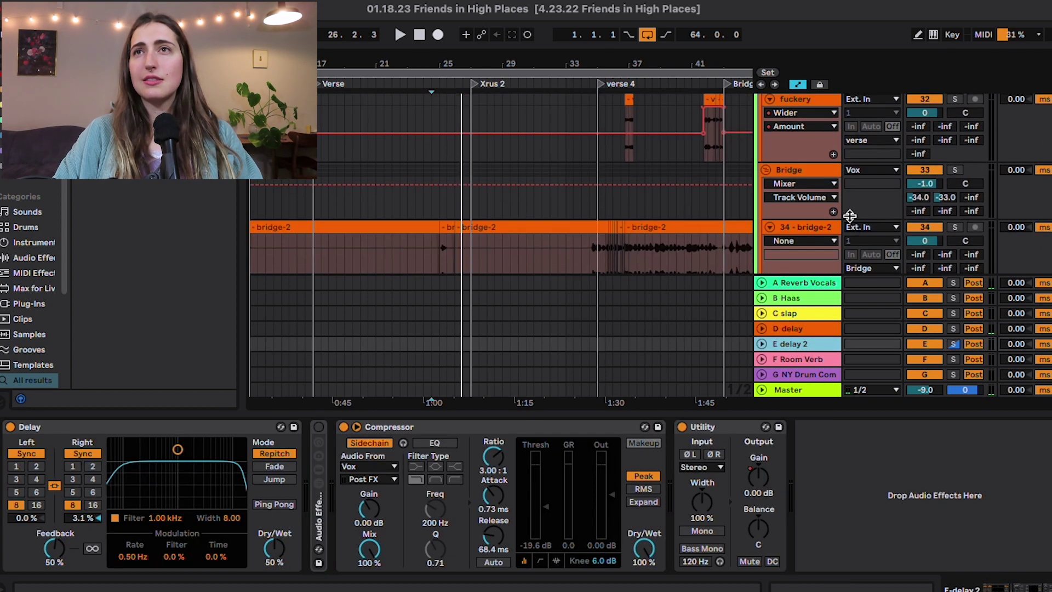
pyautogui.scroll(-5, 849, 218)
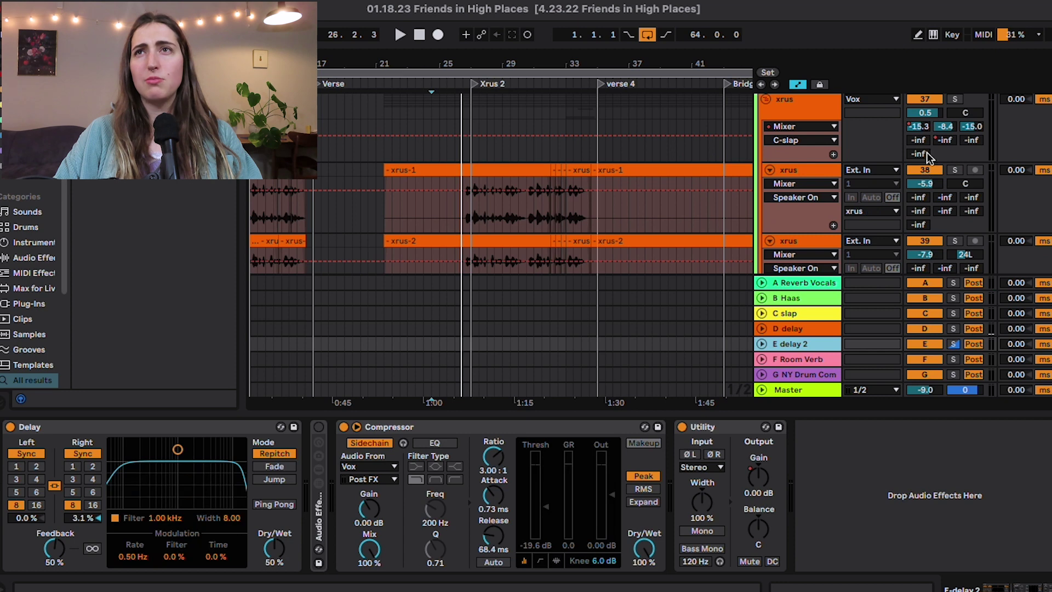
pyautogui.rightClick(942, 147)
pyautogui.press('Escape')
pyautogui.rightClick(943, 140)
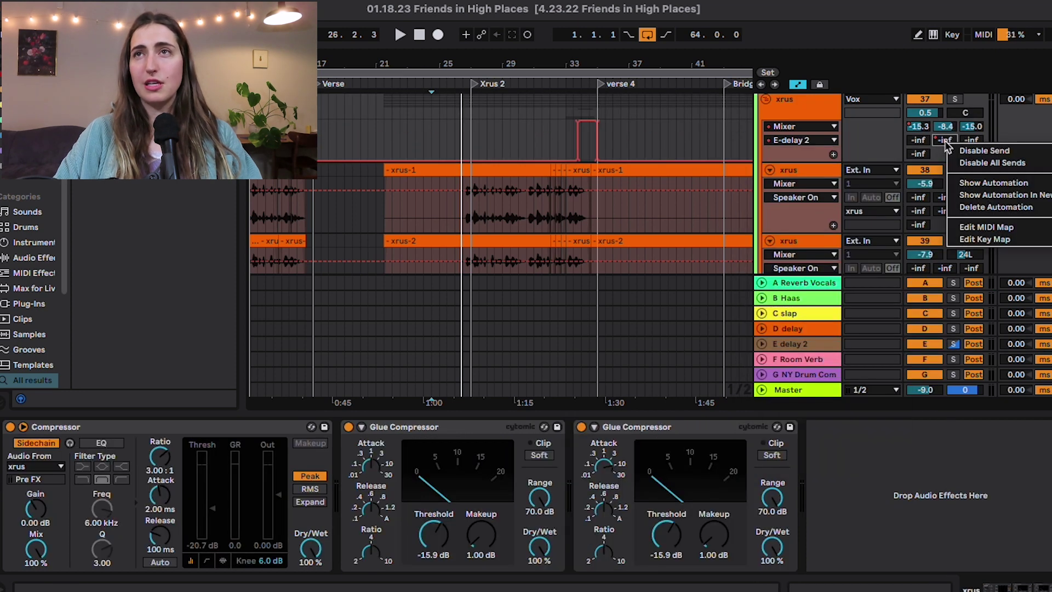
# Step: Audition the xrus group's E-delay 2 throw into verse 4 from 33.3.1, soloing the group briefly to isolate it
pyautogui.click(580, 110)
pyautogui.press('space')
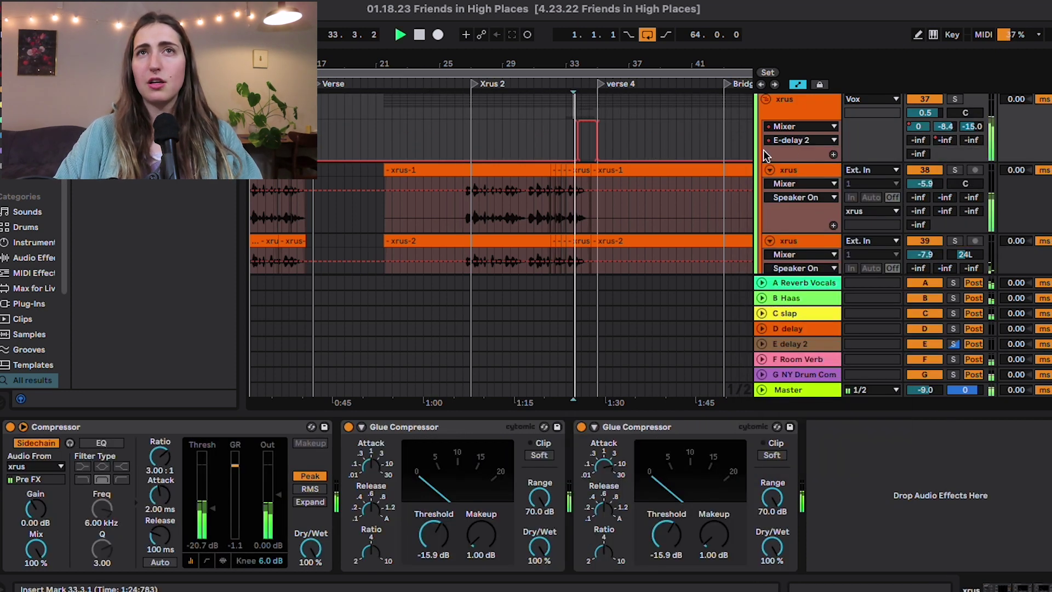
pyautogui.keyDown('ctrl'); pyautogui.scroll(3, 596, 152); pyautogui.keyUp('ctrl')
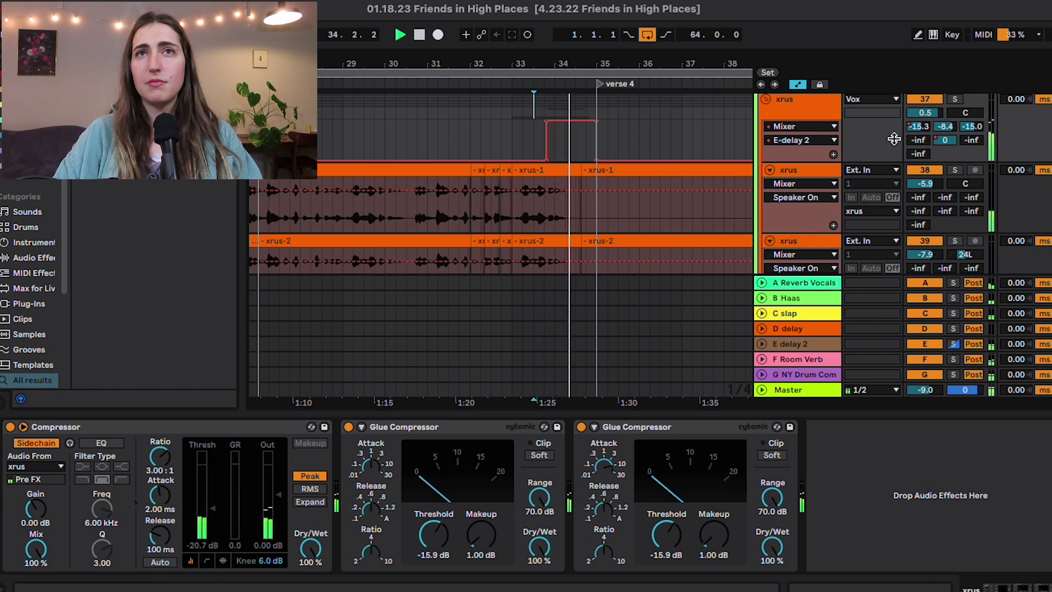
pyautogui.click(954, 99)
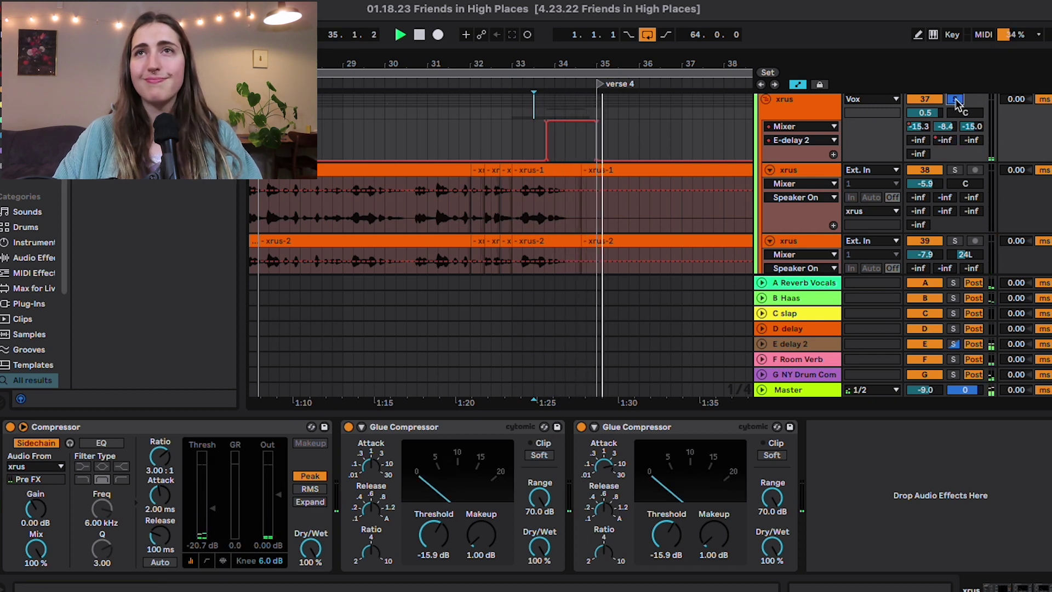
pyautogui.click(954, 99)
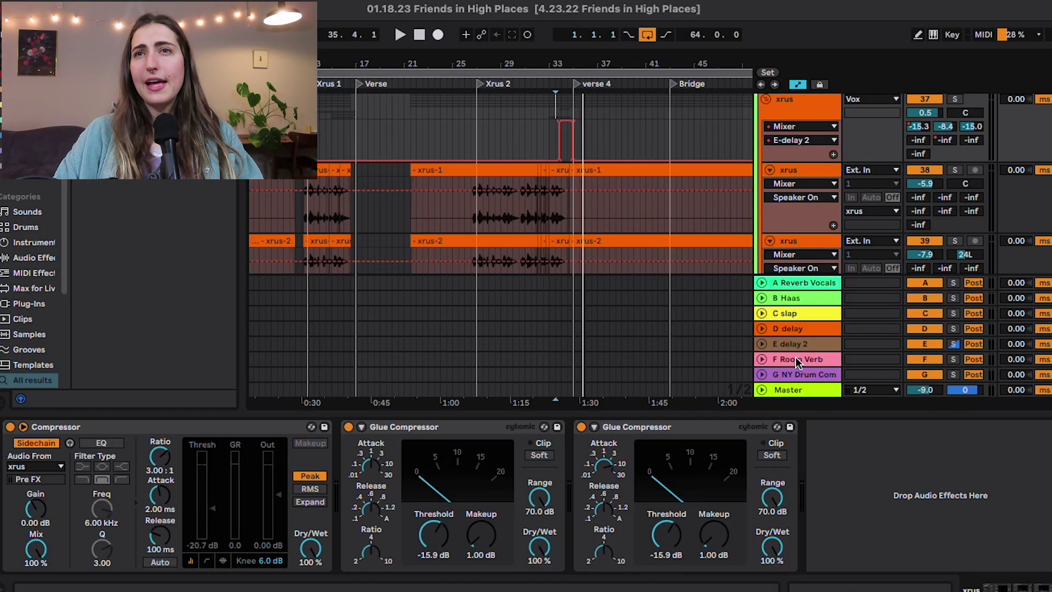
# Step: Display the F Room Verb return's Hybrid Reverb settings, solo the return, and audition the chorus vocals from the start of Xrus 2
pyautogui.click(795, 359)
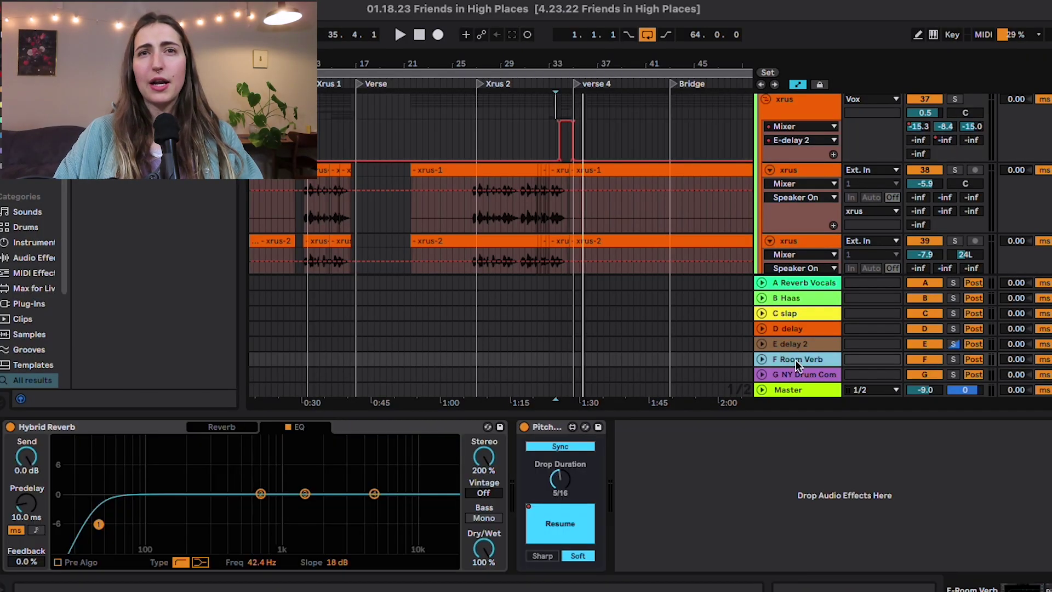
pyautogui.click(222, 427)
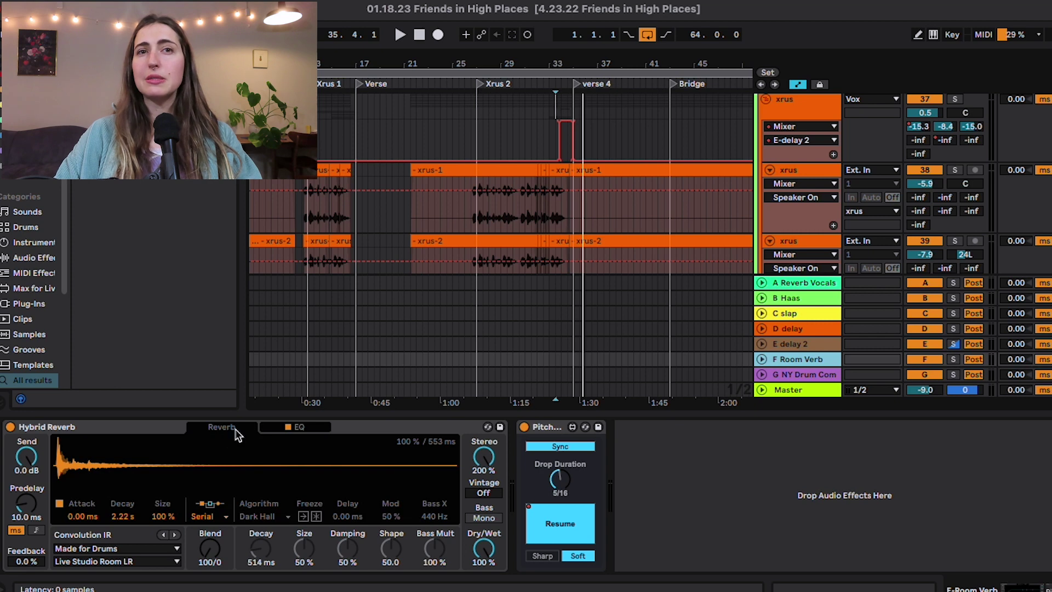
pyautogui.click(953, 359)
pyautogui.click(479, 134)
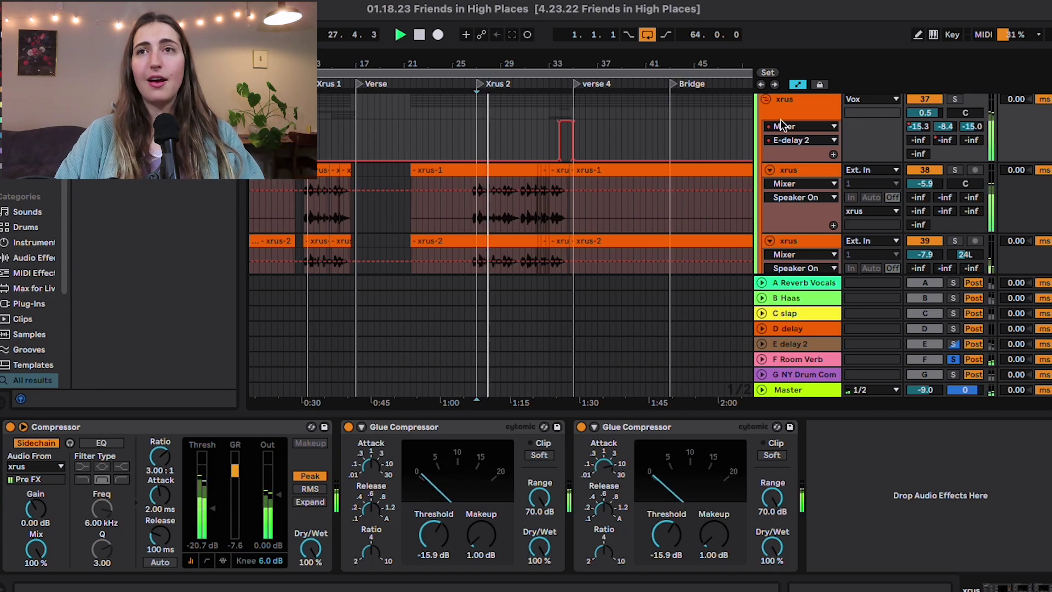
pyautogui.scroll(5, 832, 116)
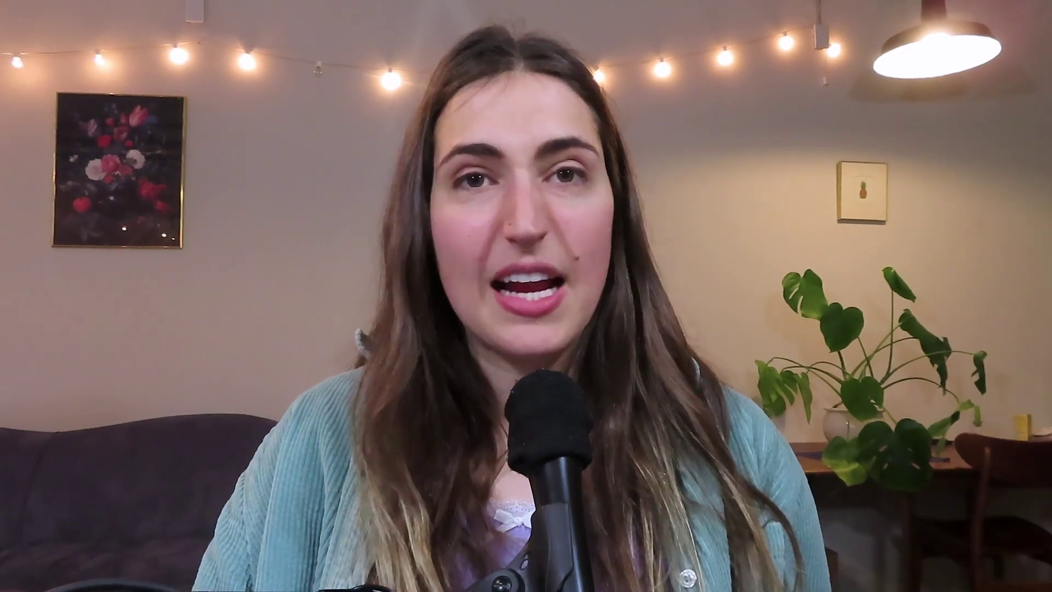